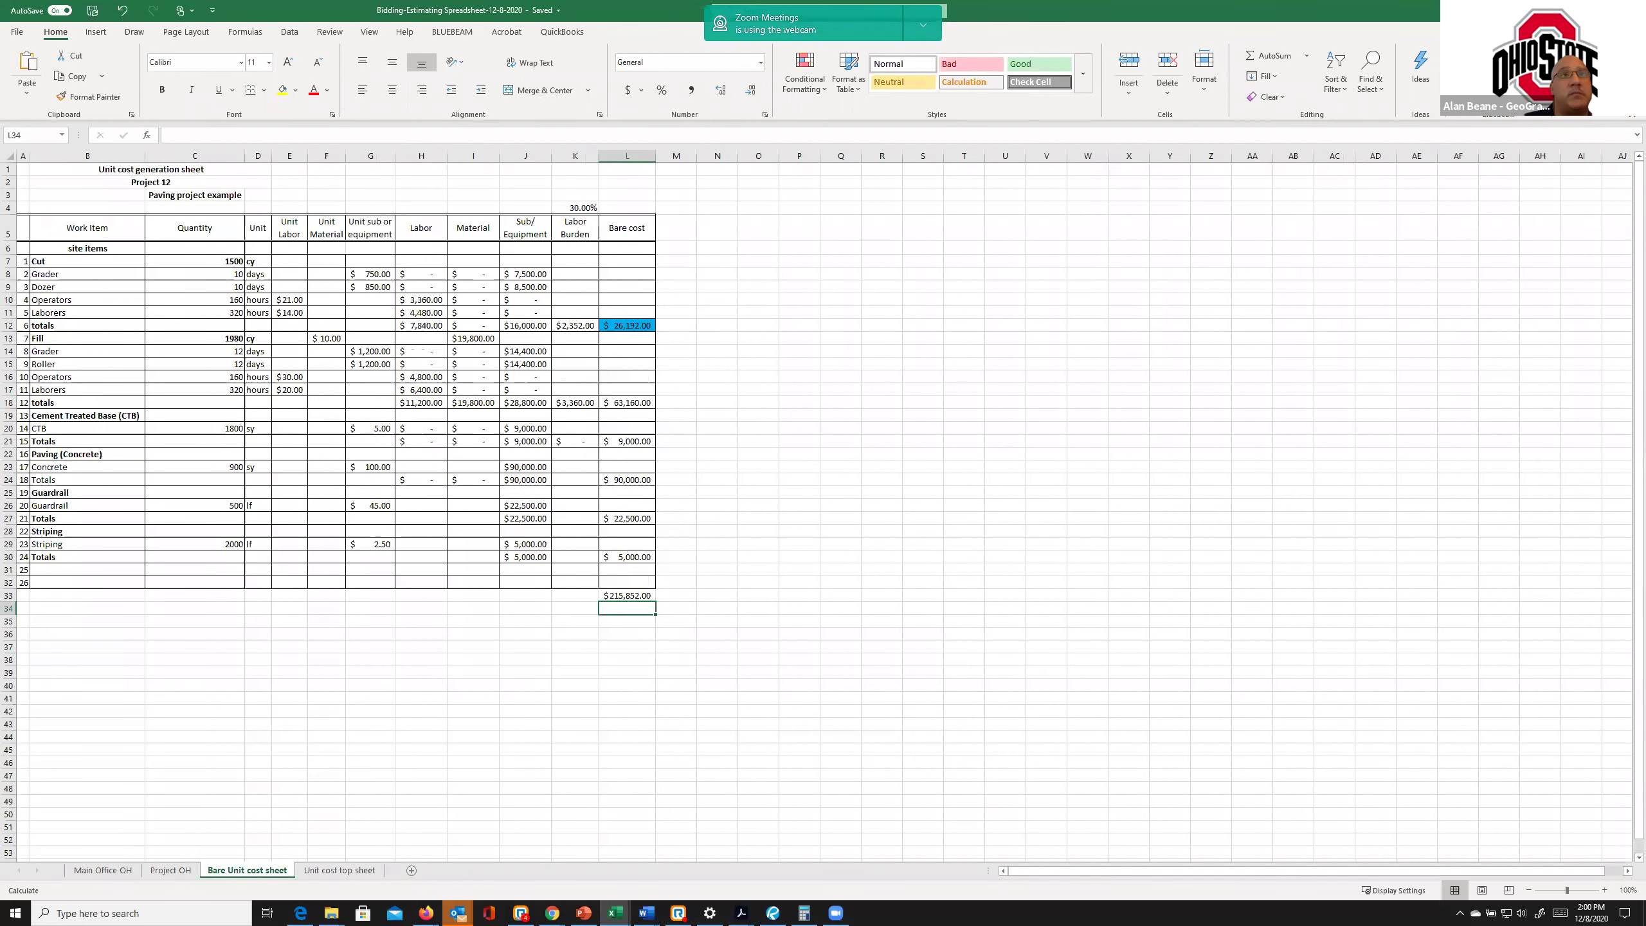
- Enlarge the bare unit cost sheet to 150% zoom
click(1603, 890)
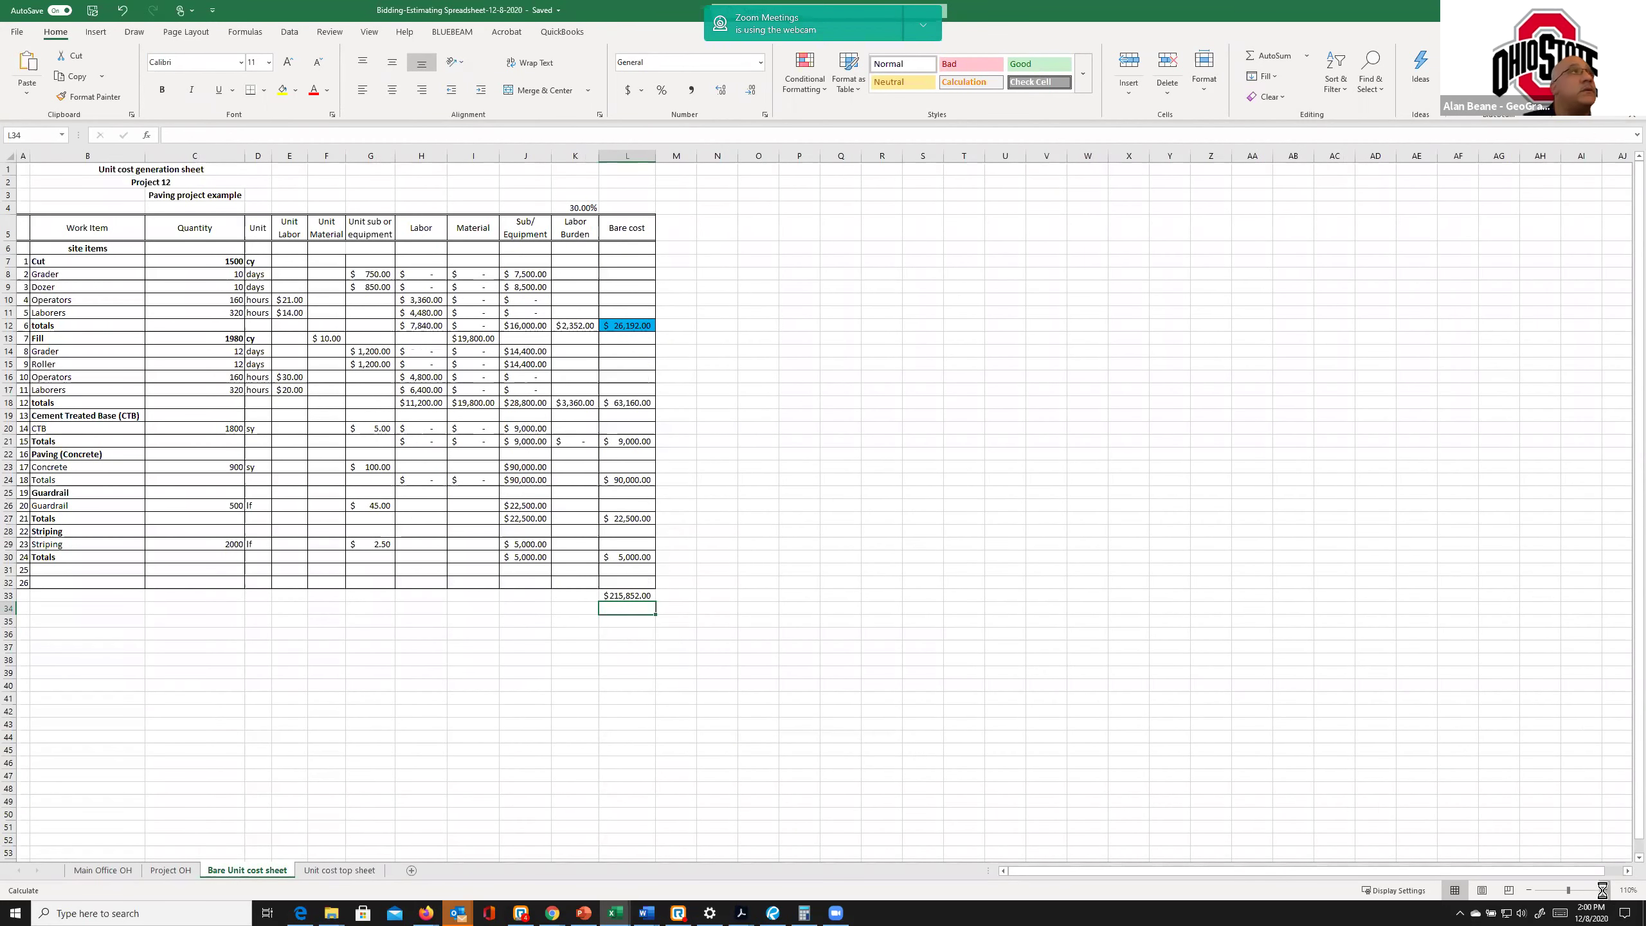
click(1602, 890)
click(1603, 890)
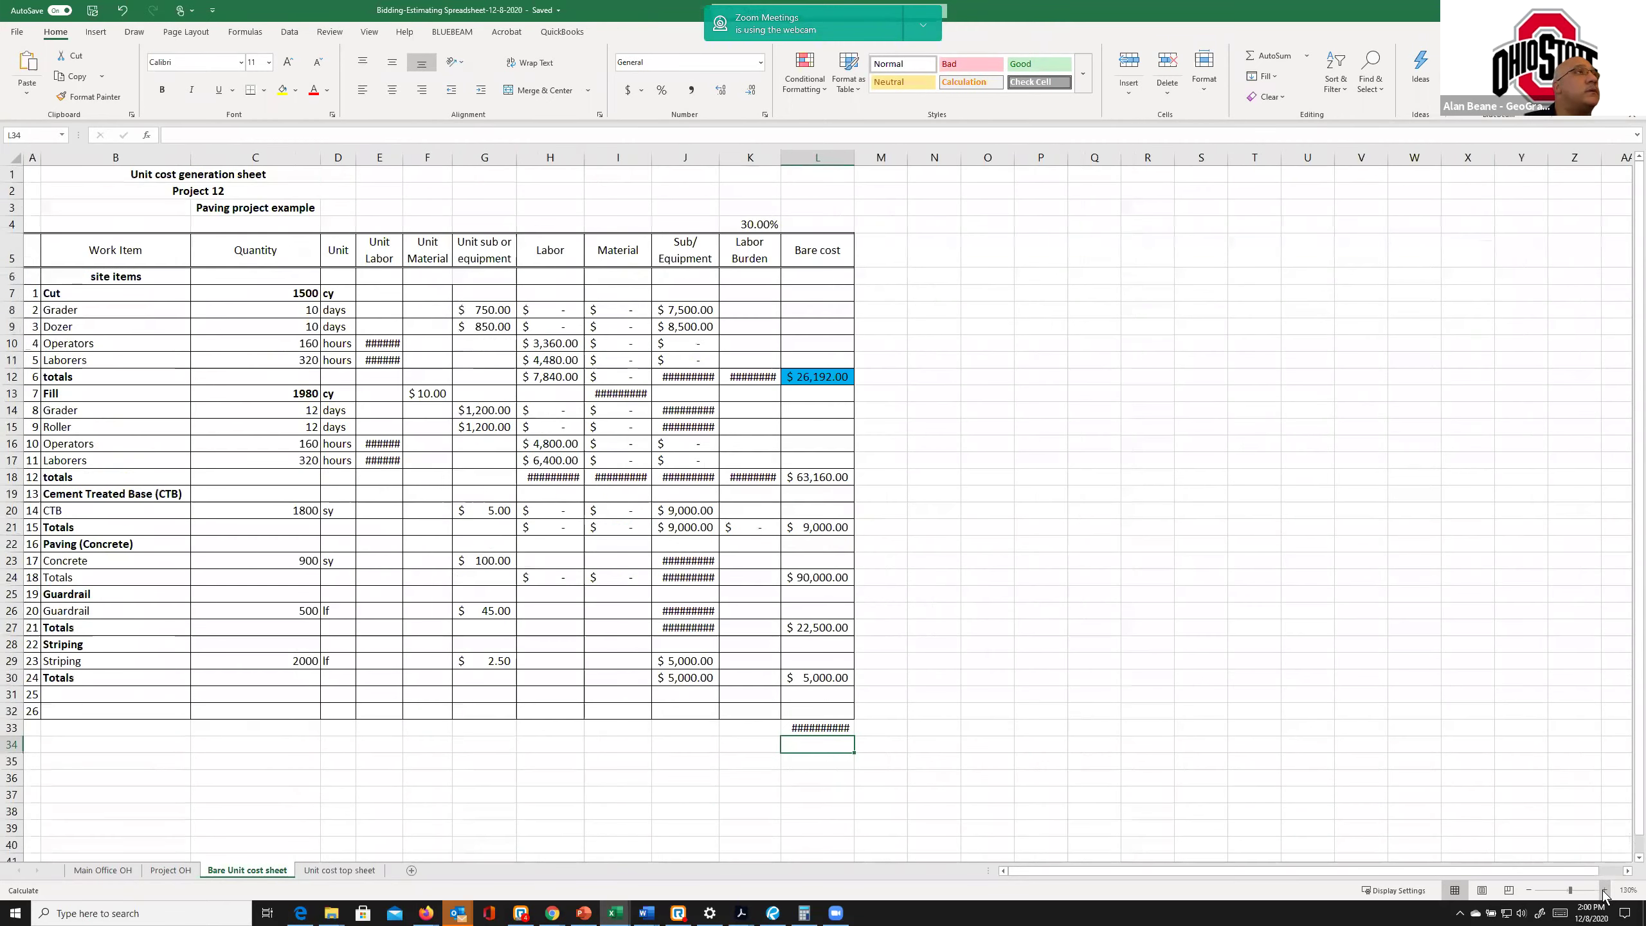
click(1603, 890)
click(1602, 890)
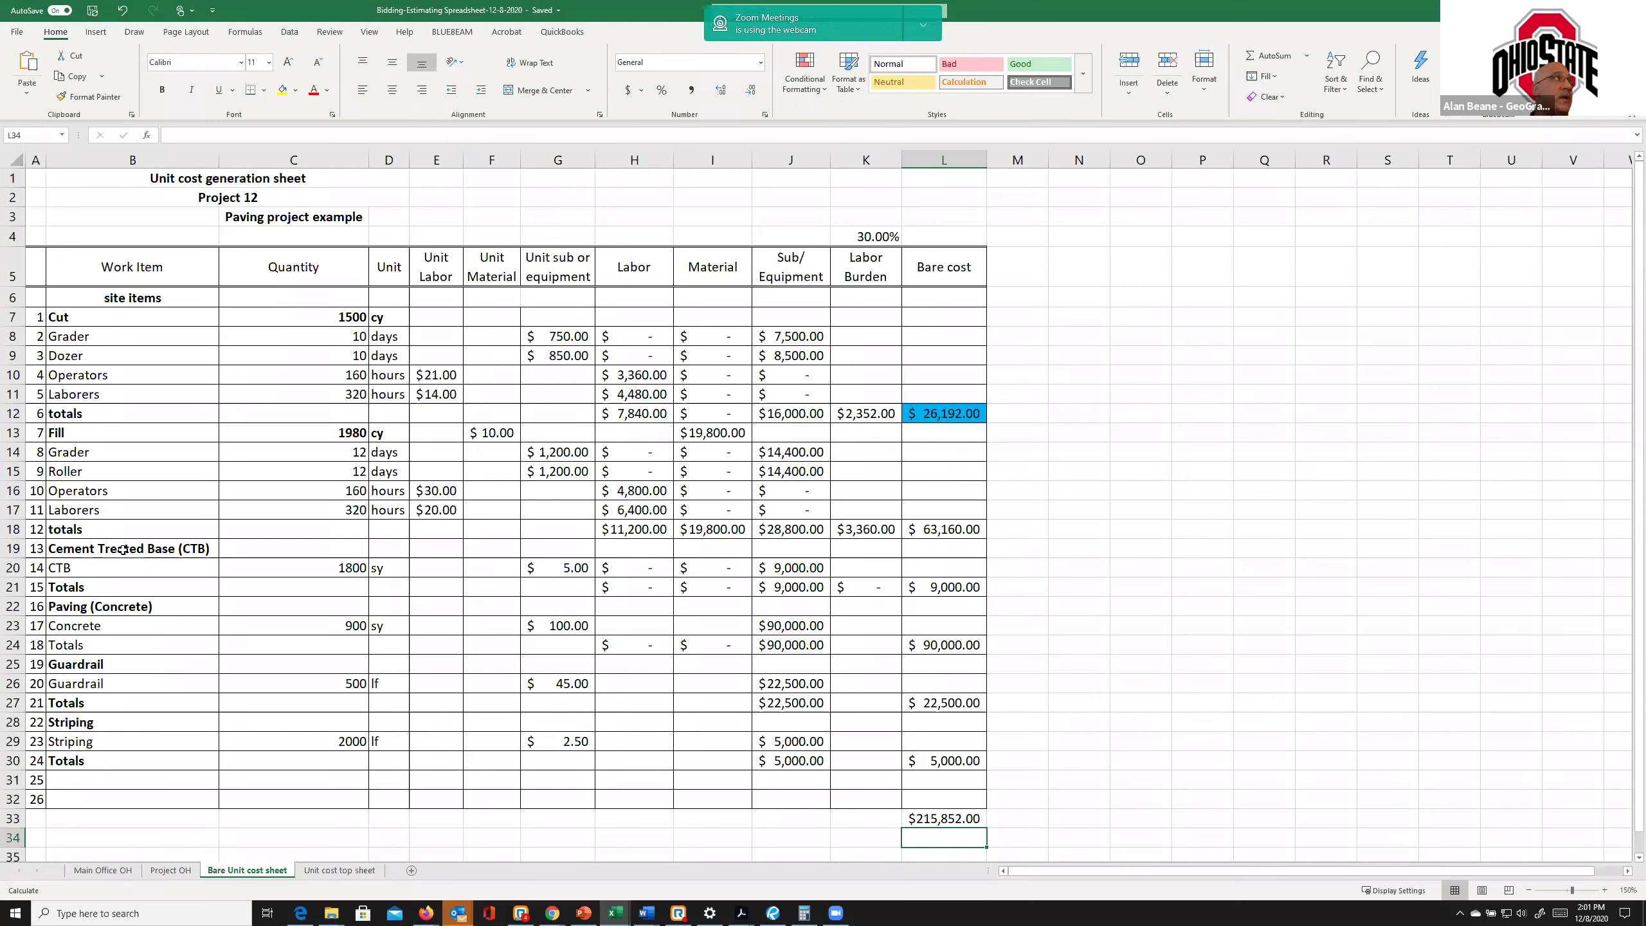
- Examine the Grader row under Cut, from quantity and unit through the equipment rate to the equipment cost formula
click(72, 316)
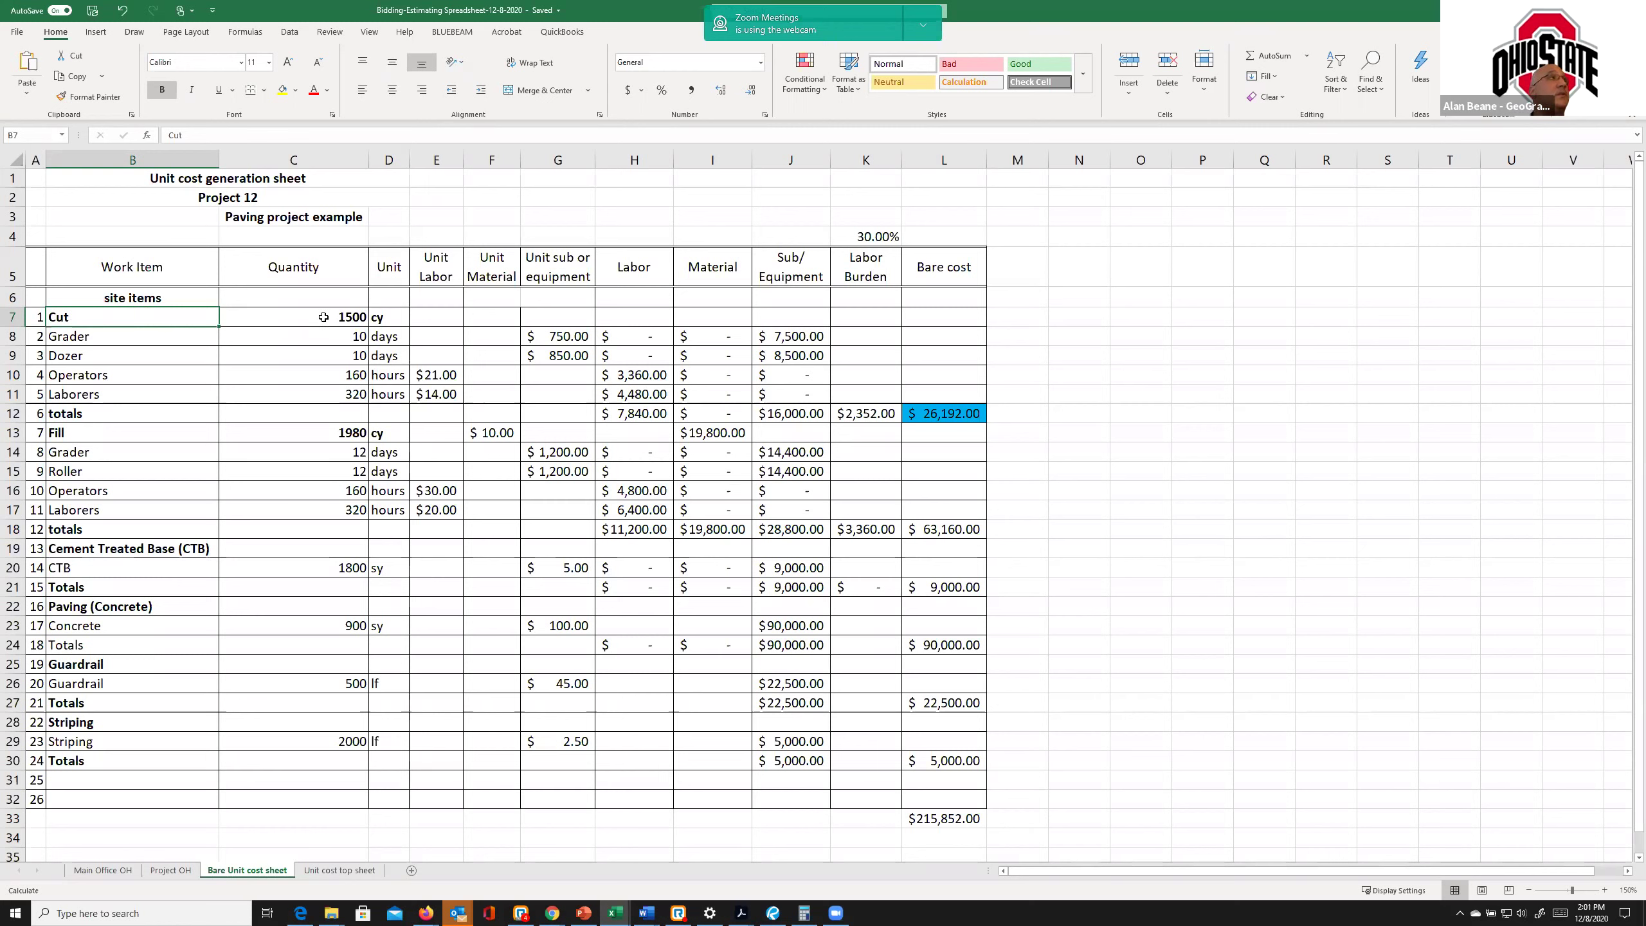
click(94, 335)
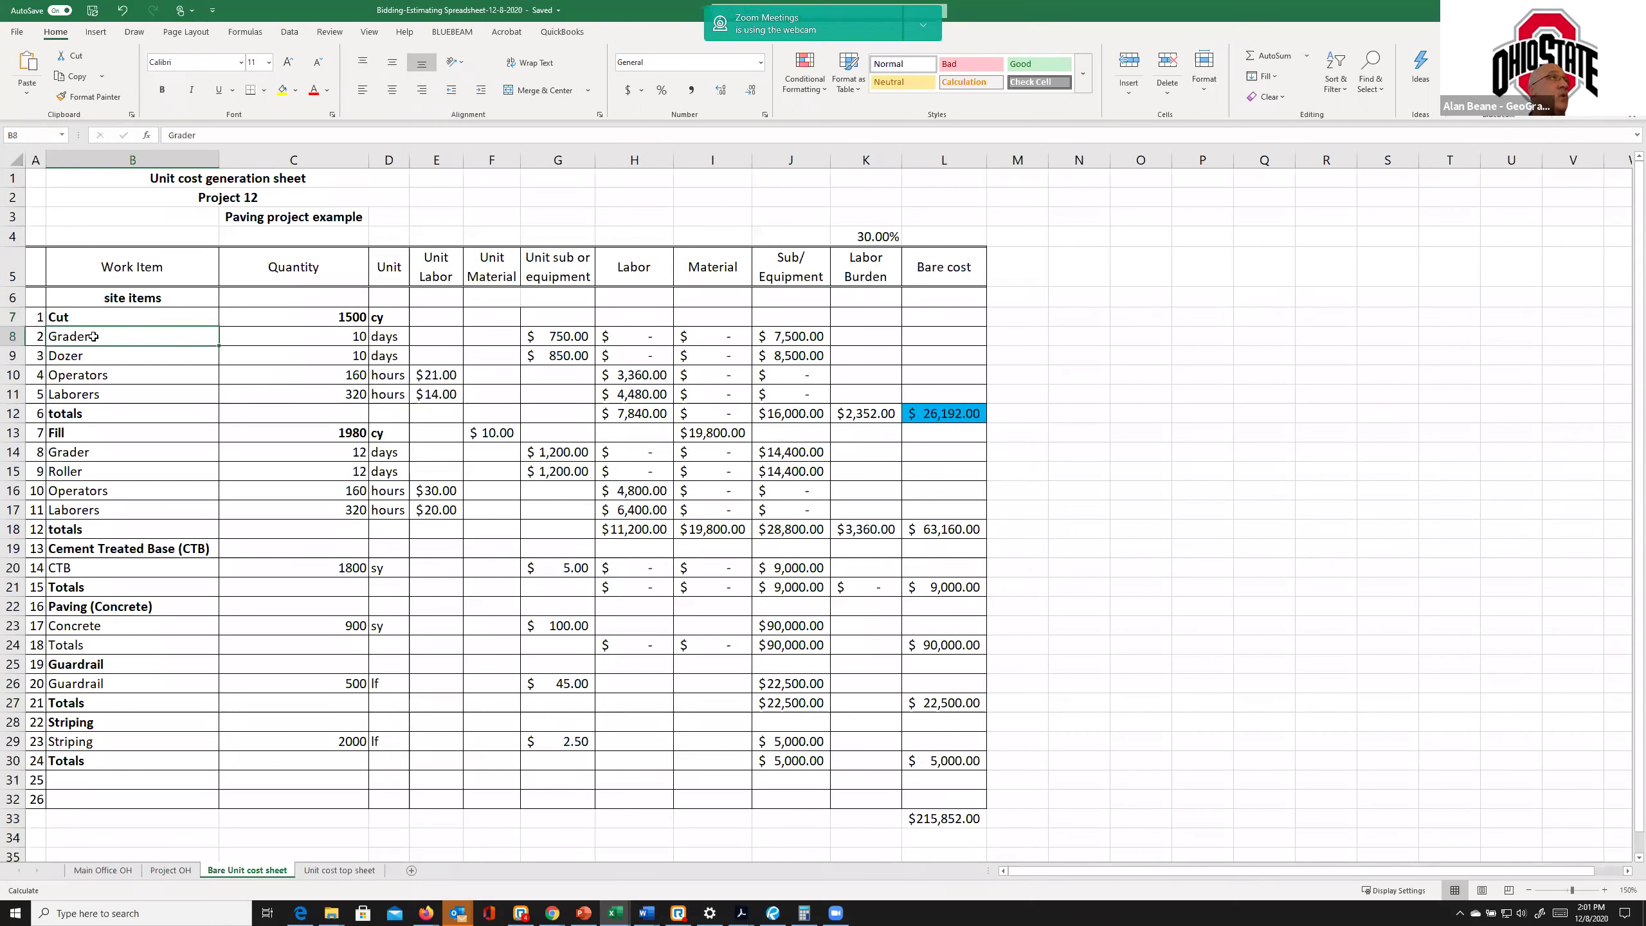
key(Right)
click(94, 335)
key(Right)
key(Right)
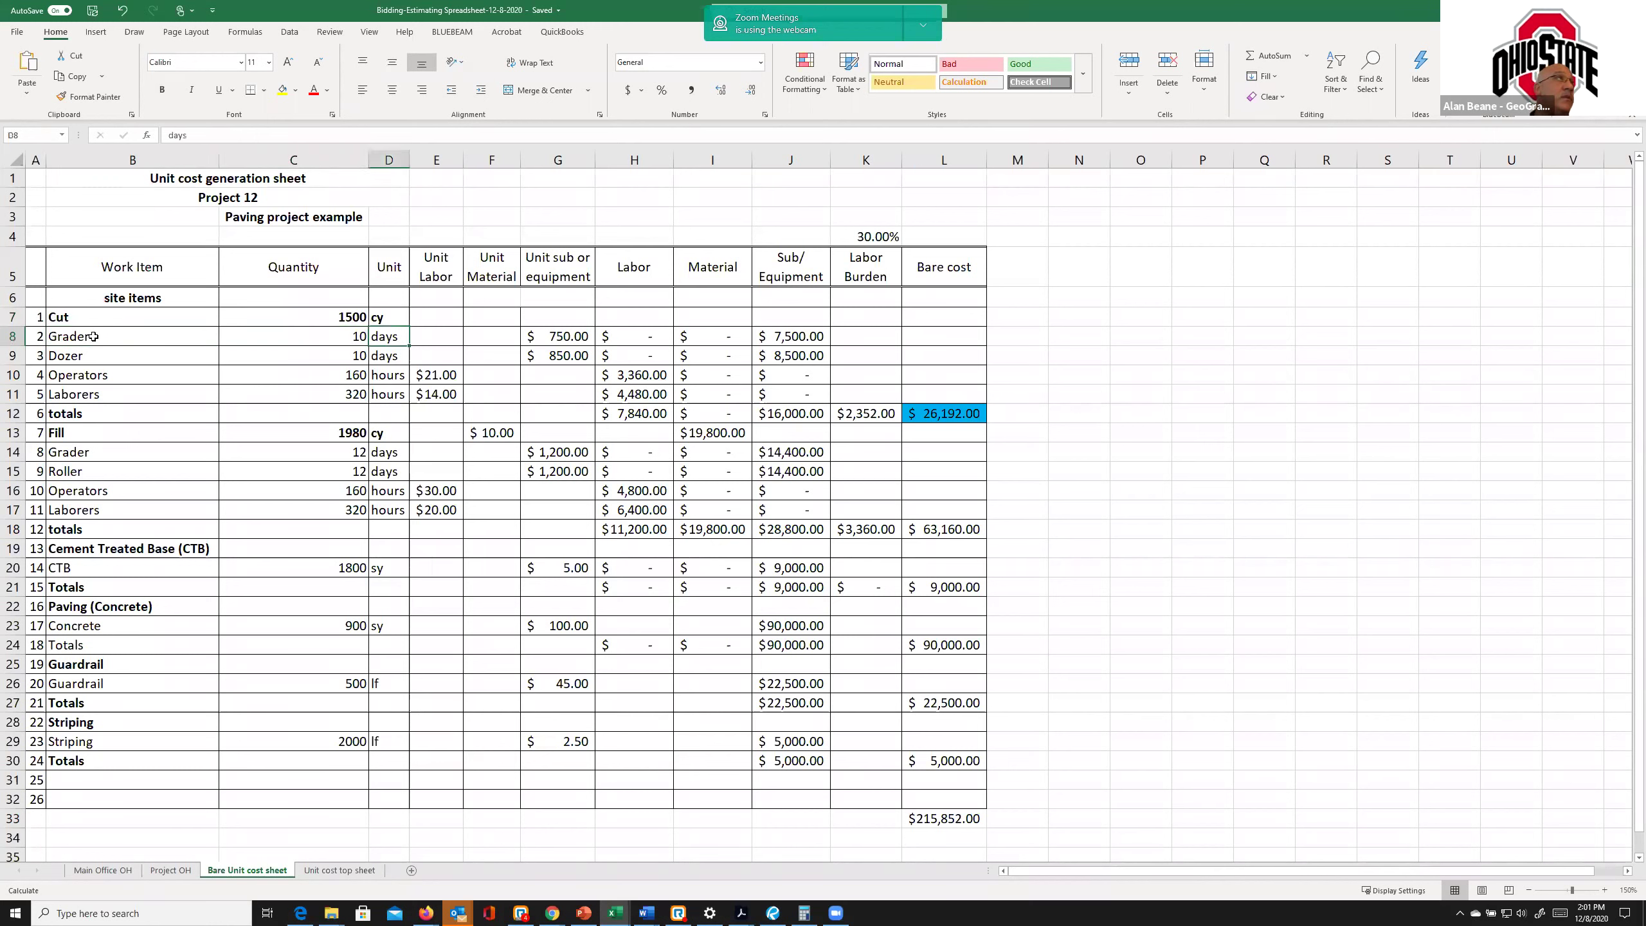
key(Right)
key(Right)
key(Right)
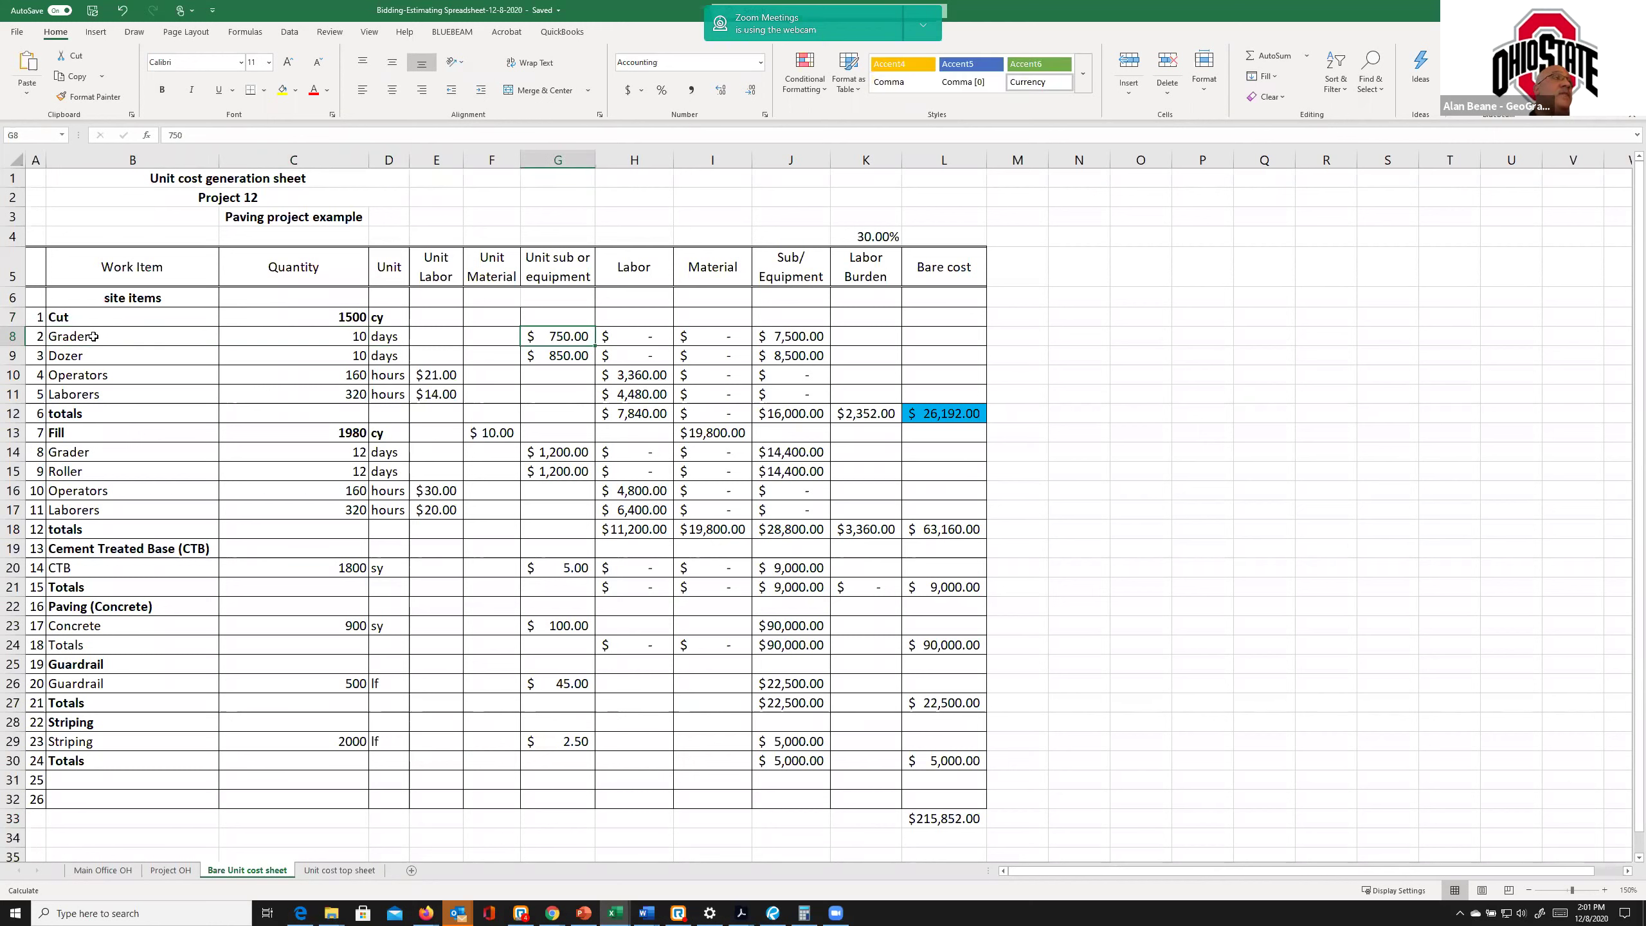
key(Right)
key(Right)
key(Right)
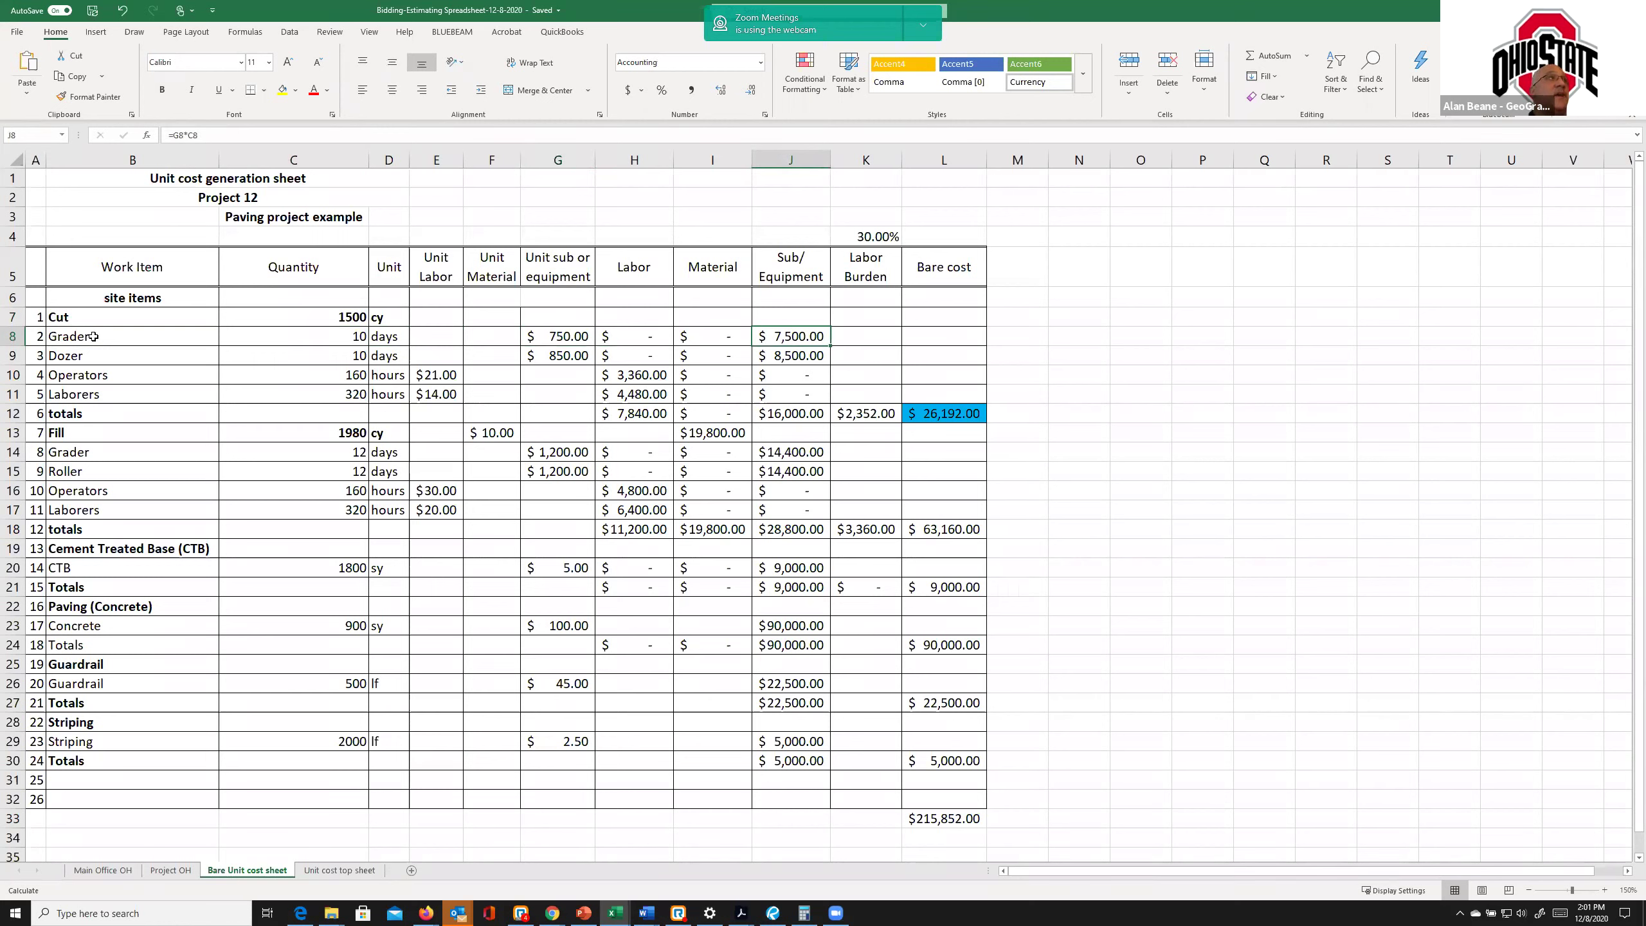
- Retrace the Grader row under Cut between its item number and its cost columns
key(Left)
key(Left)
key(Left)
key(Left)
key(Left)
key(Left)
key(Left)
key(Left)
key(Left)
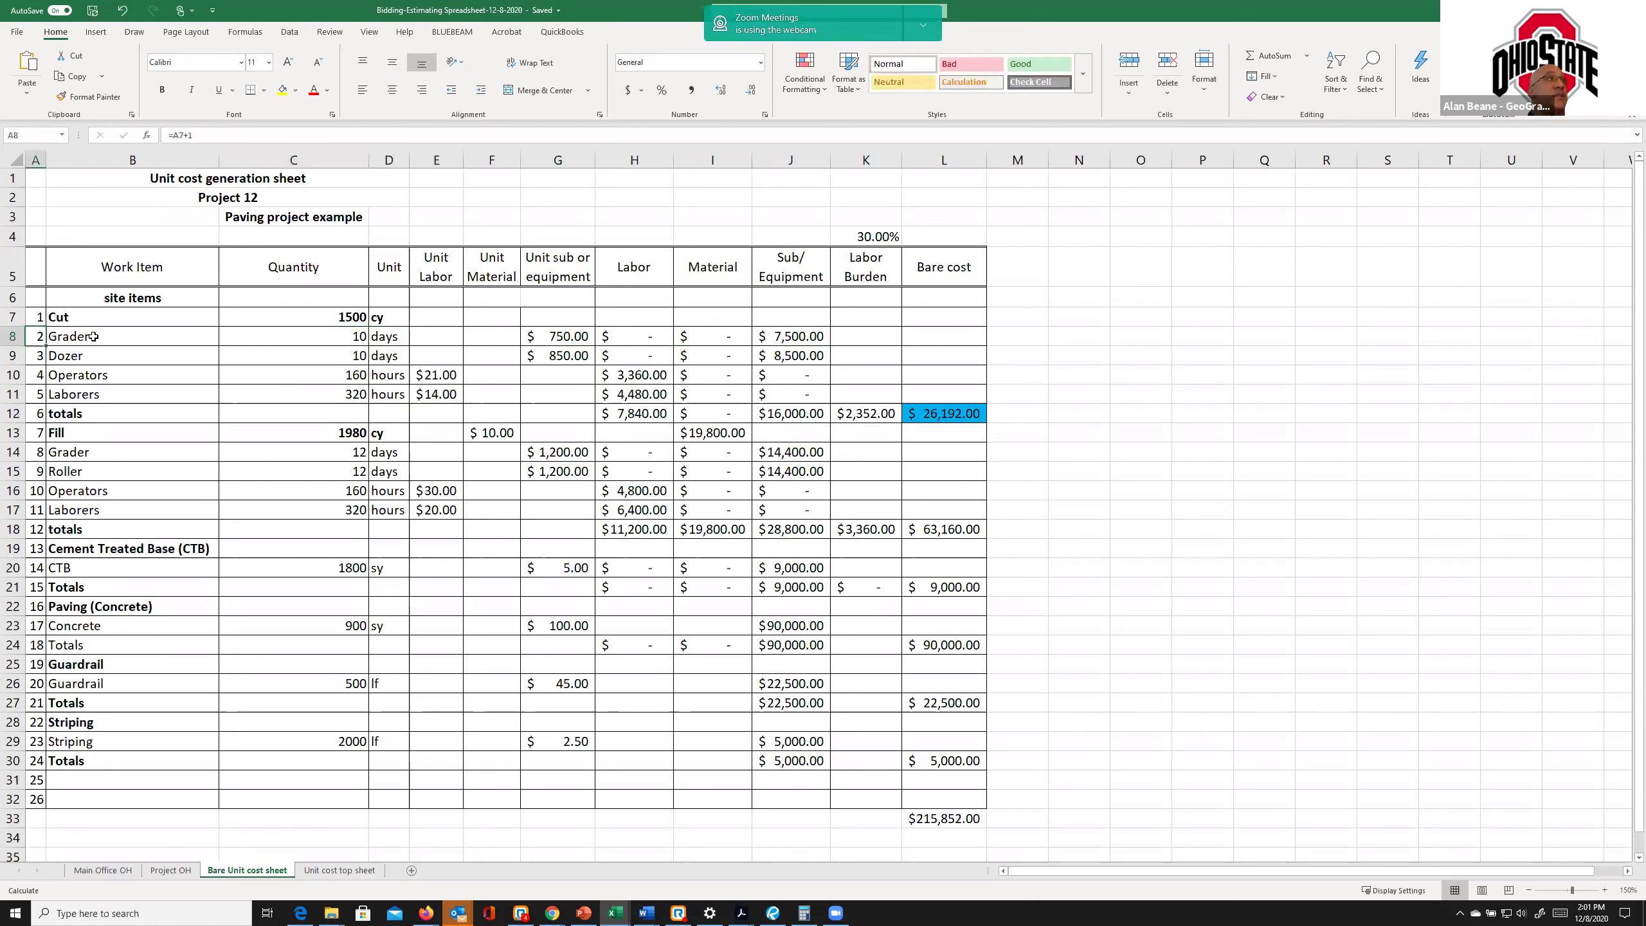
key(Right)
key(Right)
key(Right)
key(Right)
key(Right)
key(Right)
key(Right)
key(Right)
key(Right)
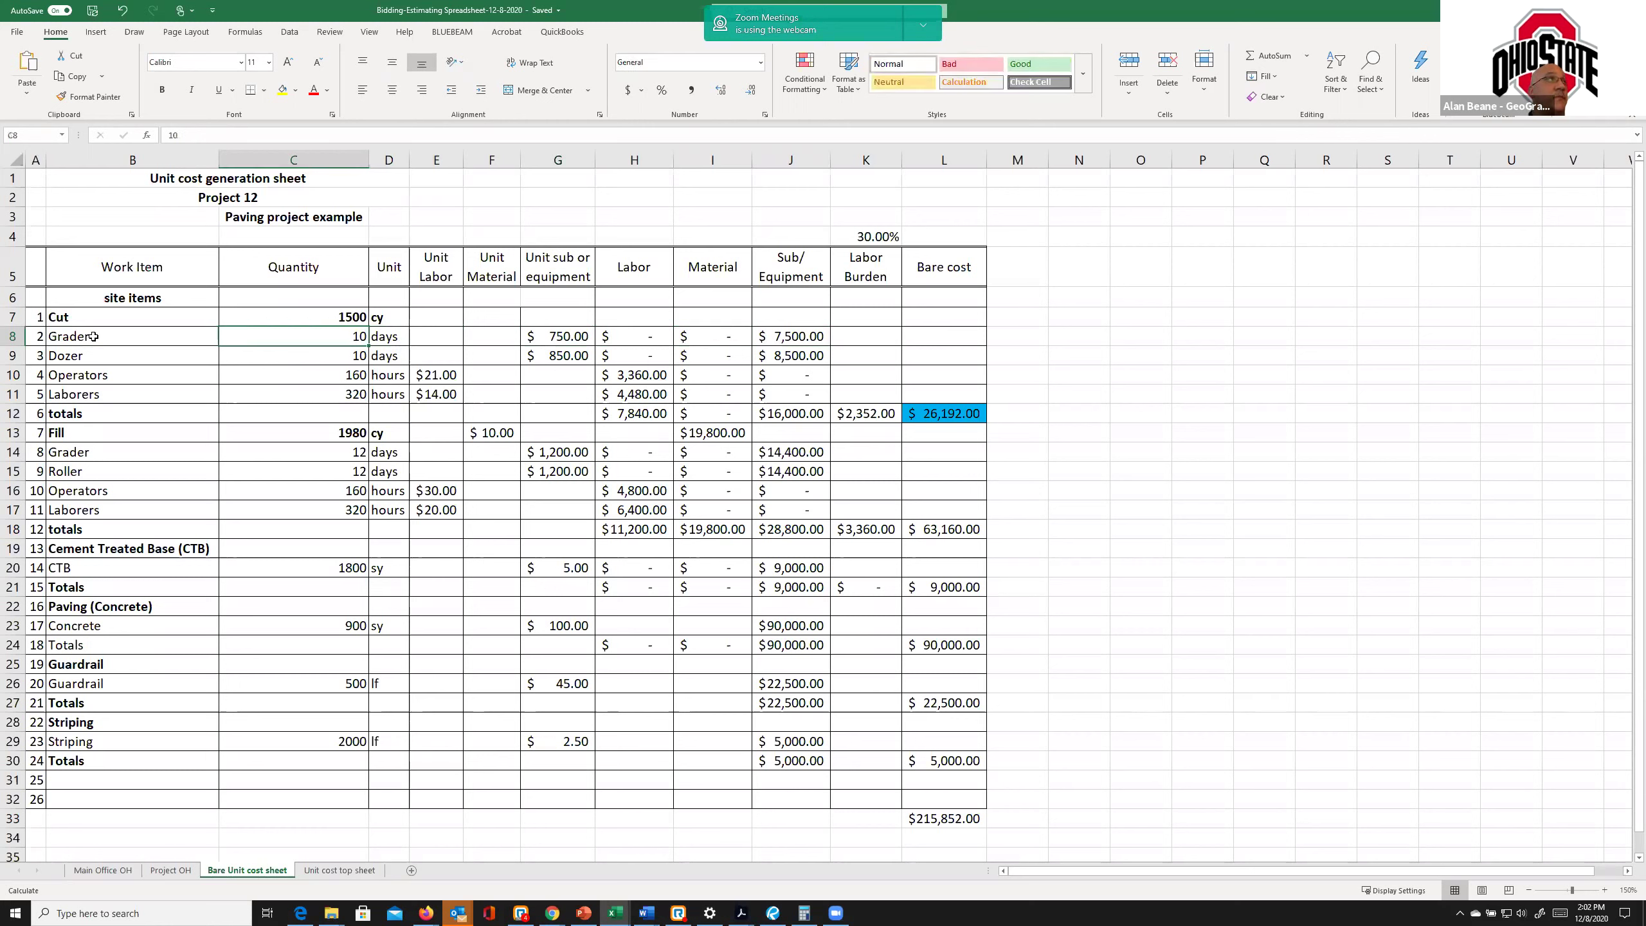
key(Left)
key(Left)
key(Left)
key(Left)
key(Left)
key(Left)
key(Left)
key(Left)
key(Left)
- Review the Dozer, Operators and Laborers work items listed under Cut
key(Down)
key(Down)
key(Right)
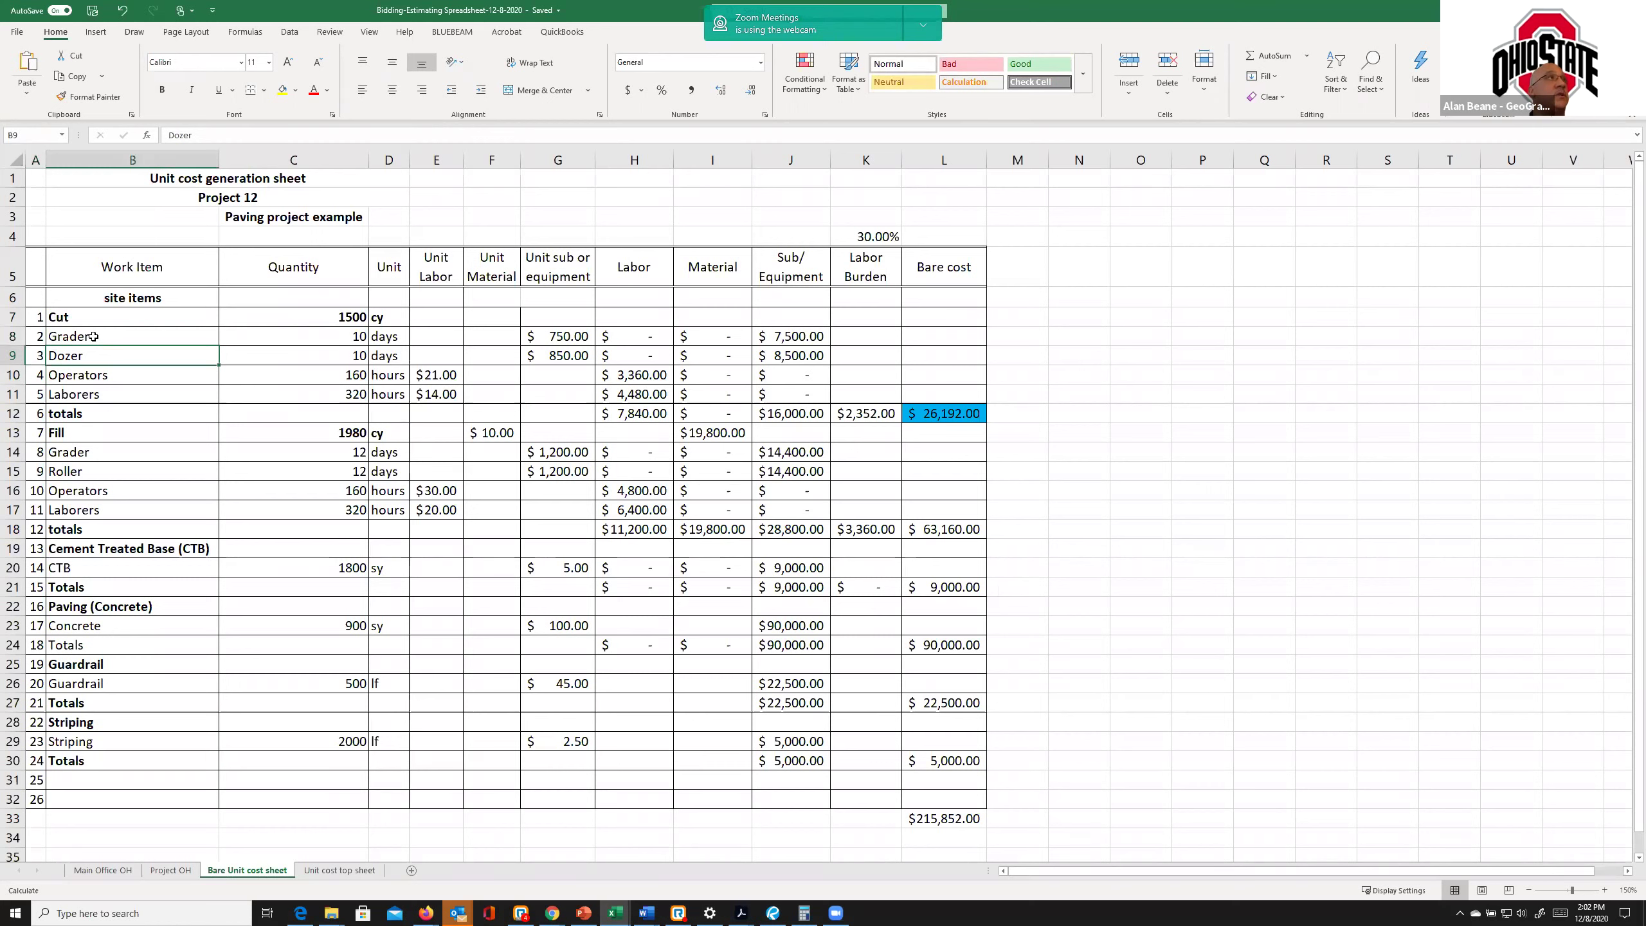
key(Down)
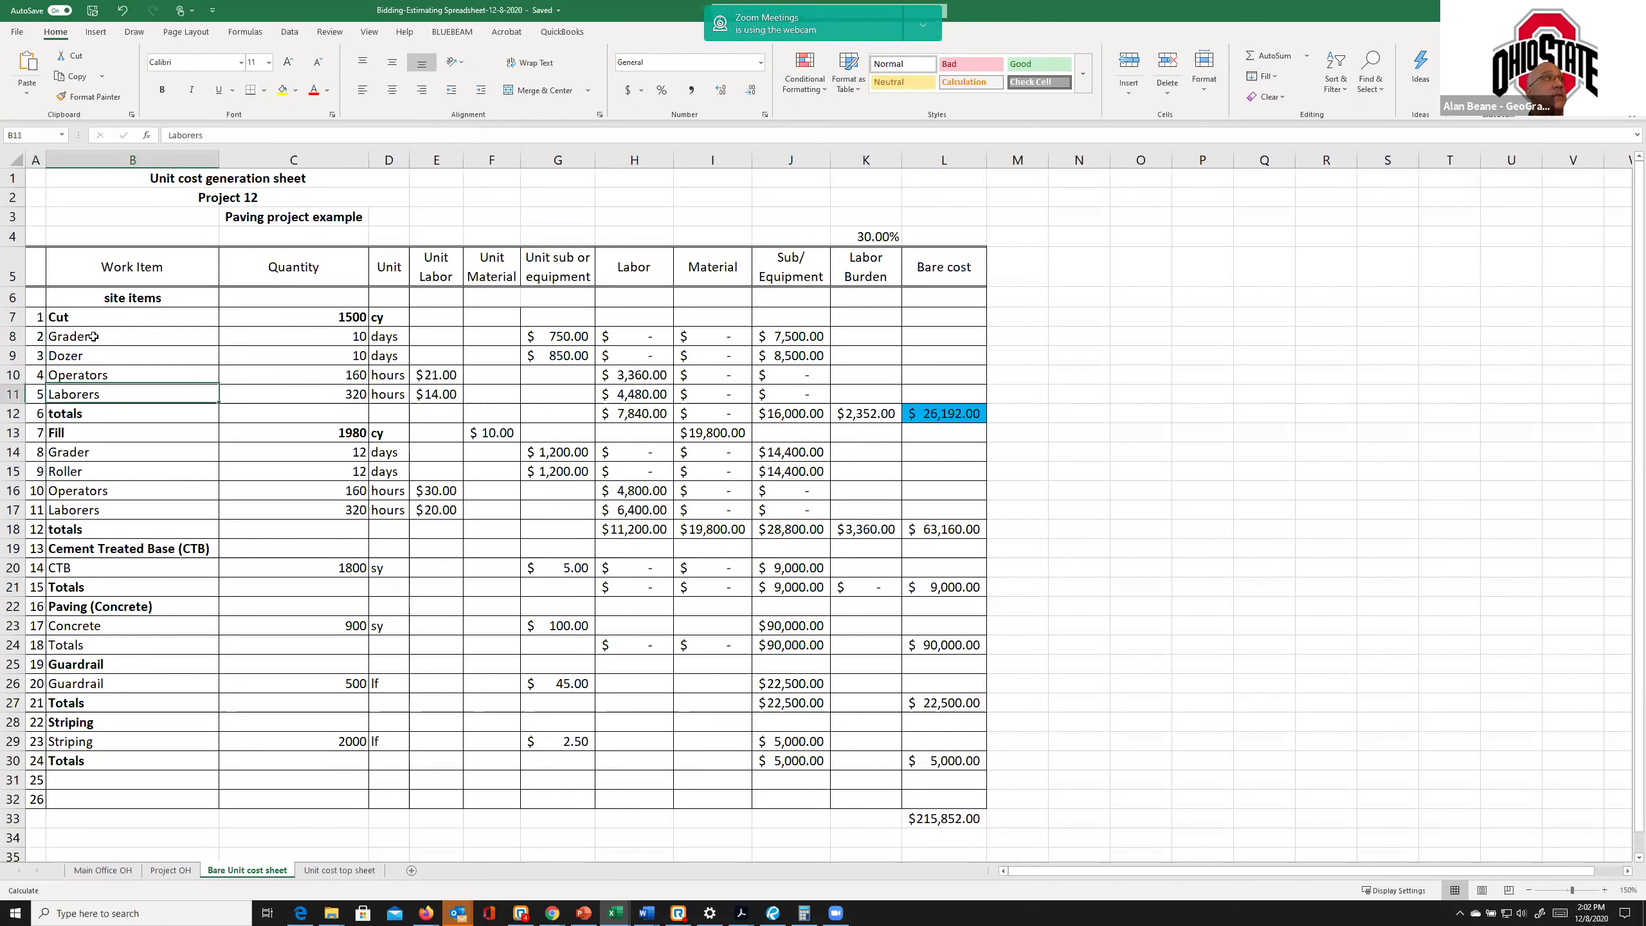
key(Up)
key(Up)
key(Up)
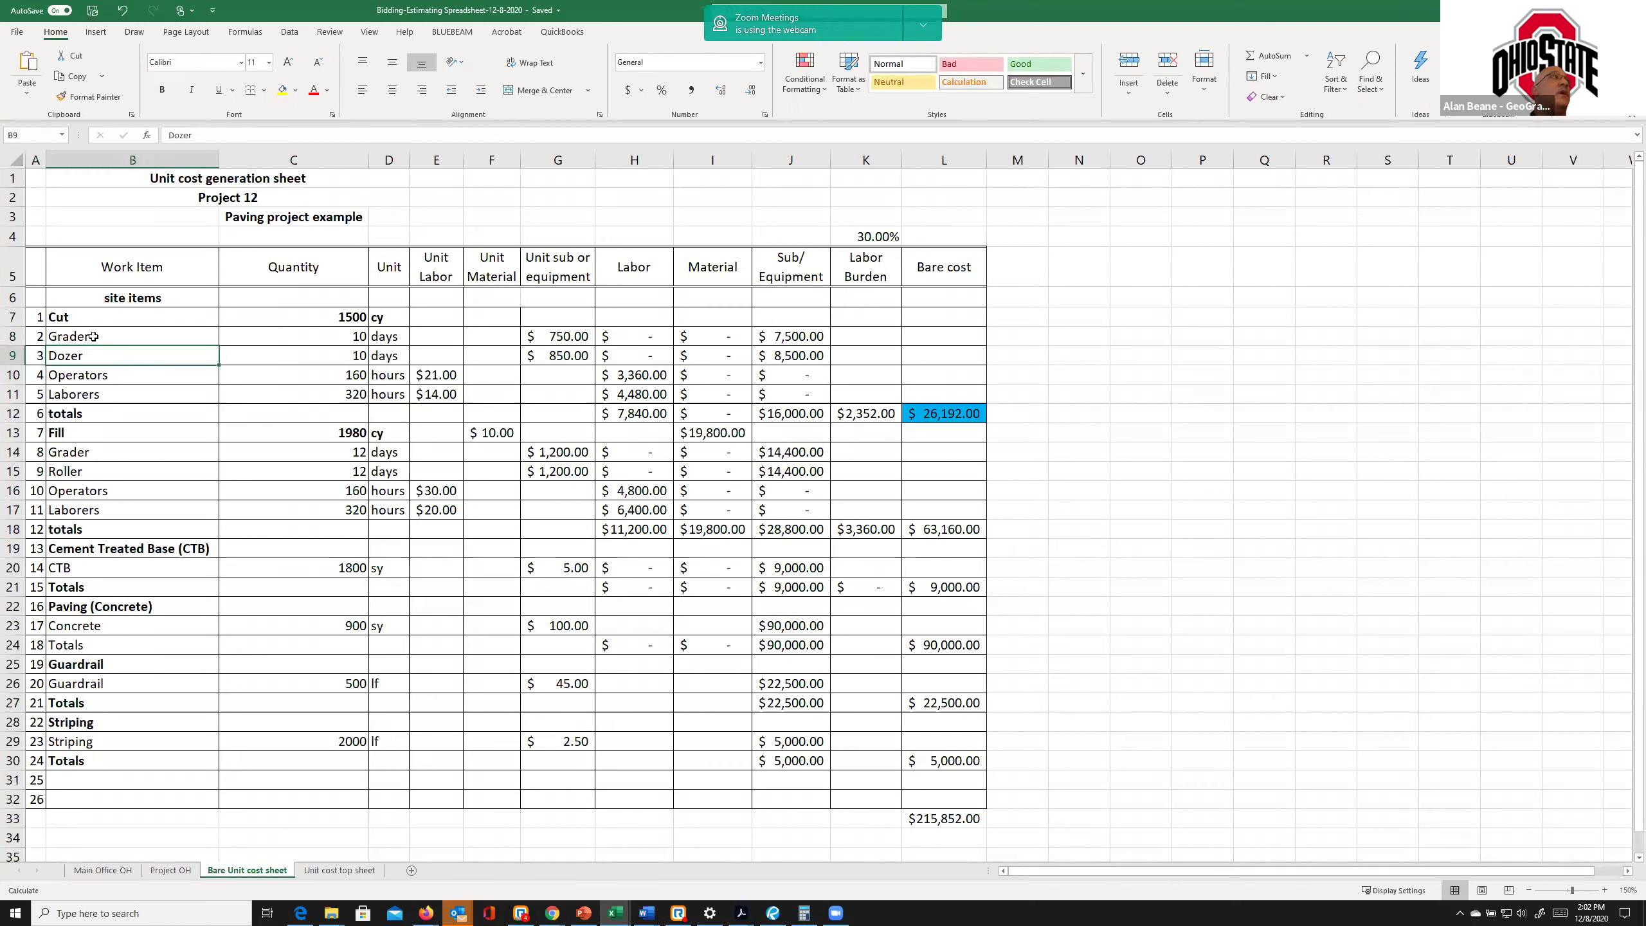
- Examine the Laborers row under Cut, including its unit labor rate and labor cost formula
key(Right)
key(Right)
key(Down)
key(Left)
key(Down)
key(Down)
key(Right)
key(Right)
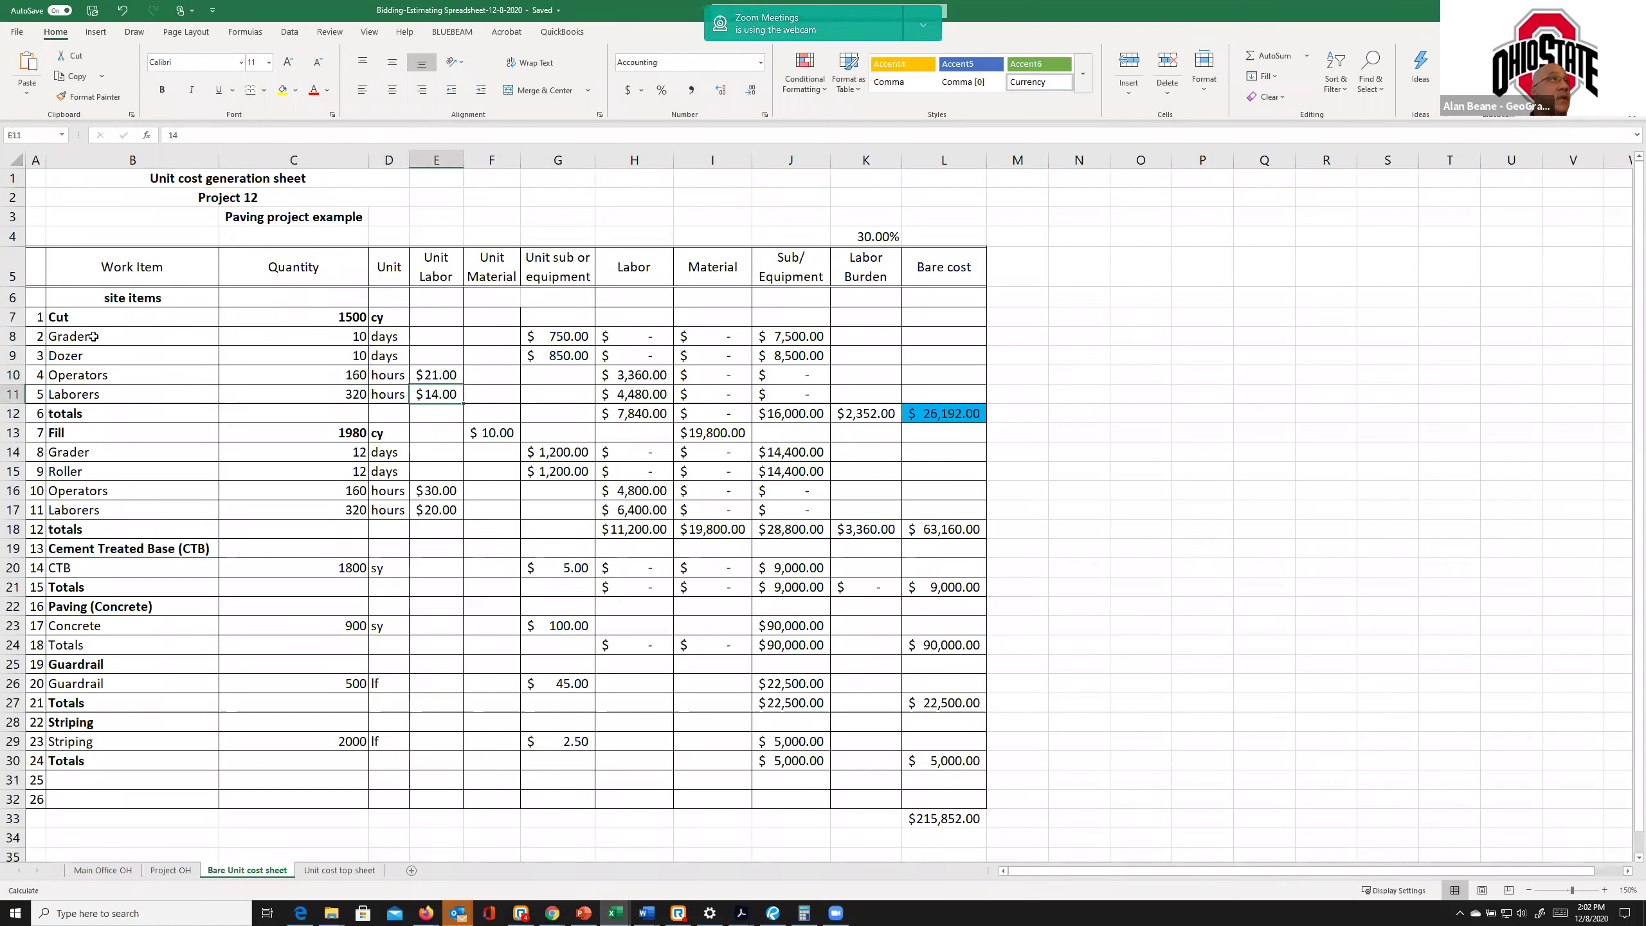
key(Right)
key(Right)
key(Right)
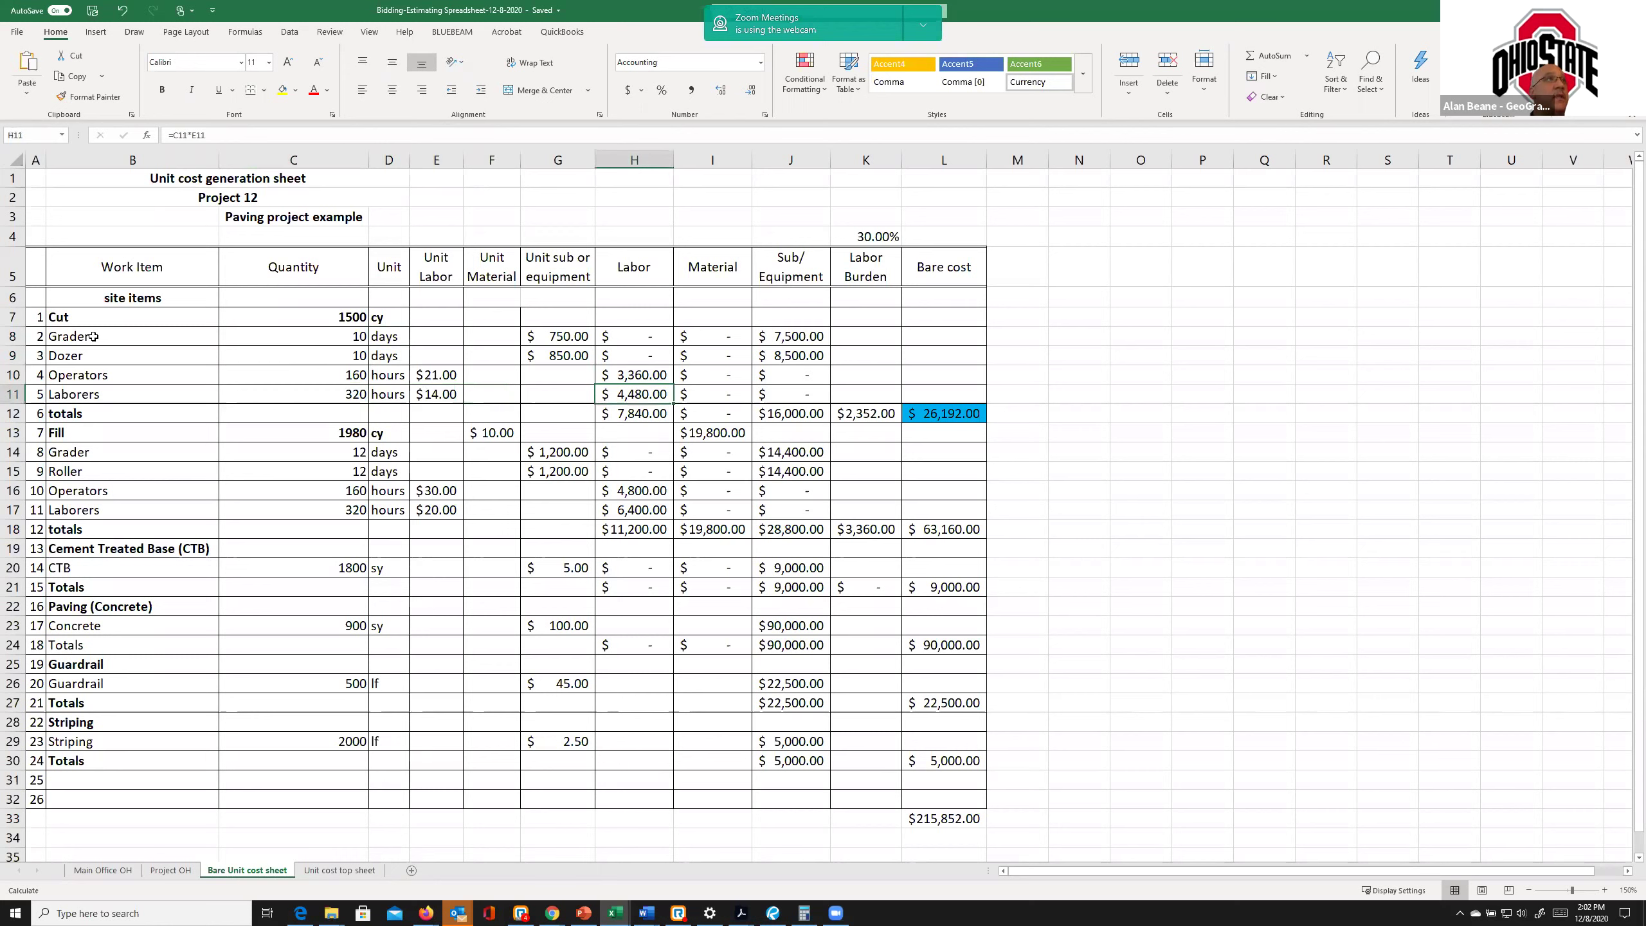
- Inspect the Cut totals row and compare its labor burden formula with the burden percentage above that column
key(Down)
key(Right)
key(Right)
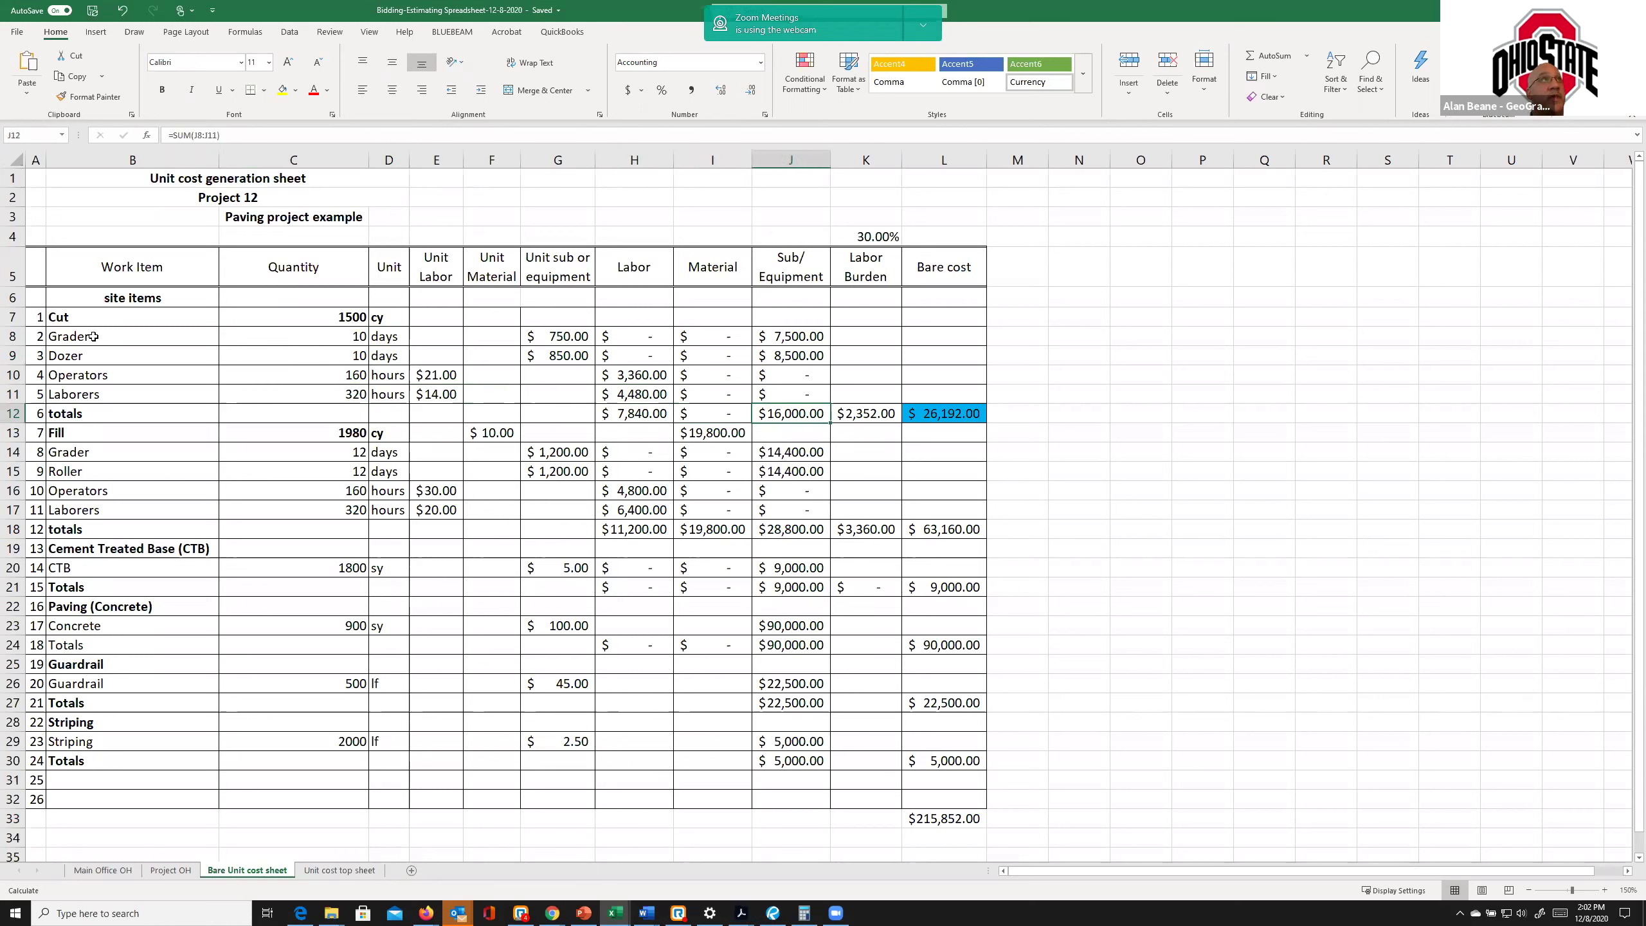
key(Right)
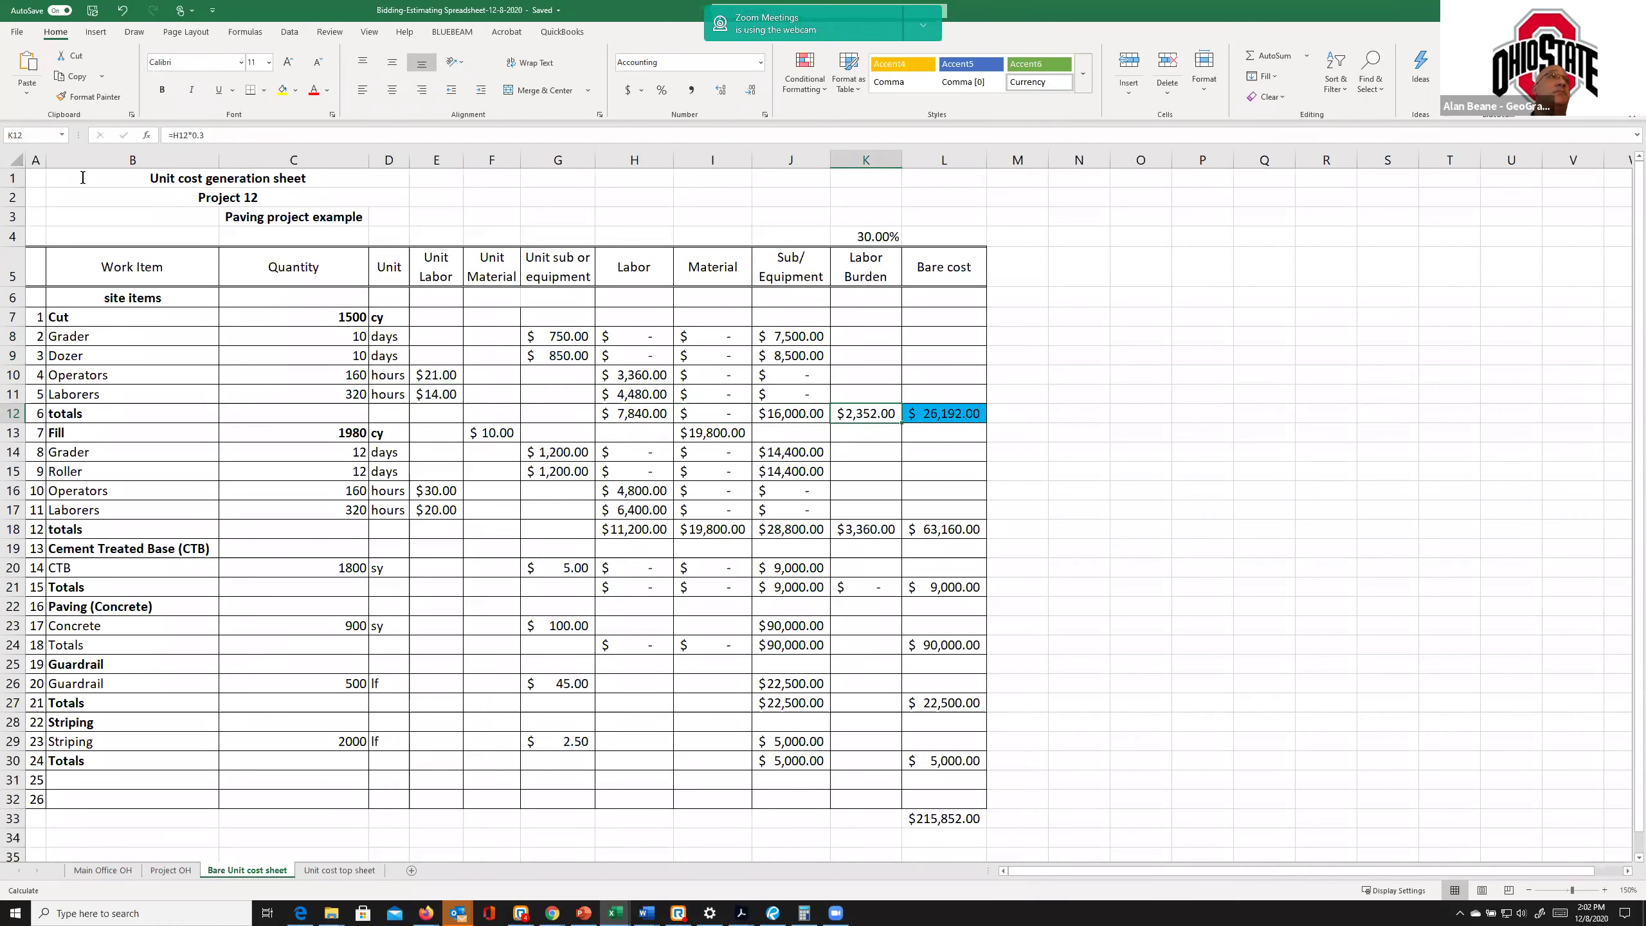
click(865, 237)
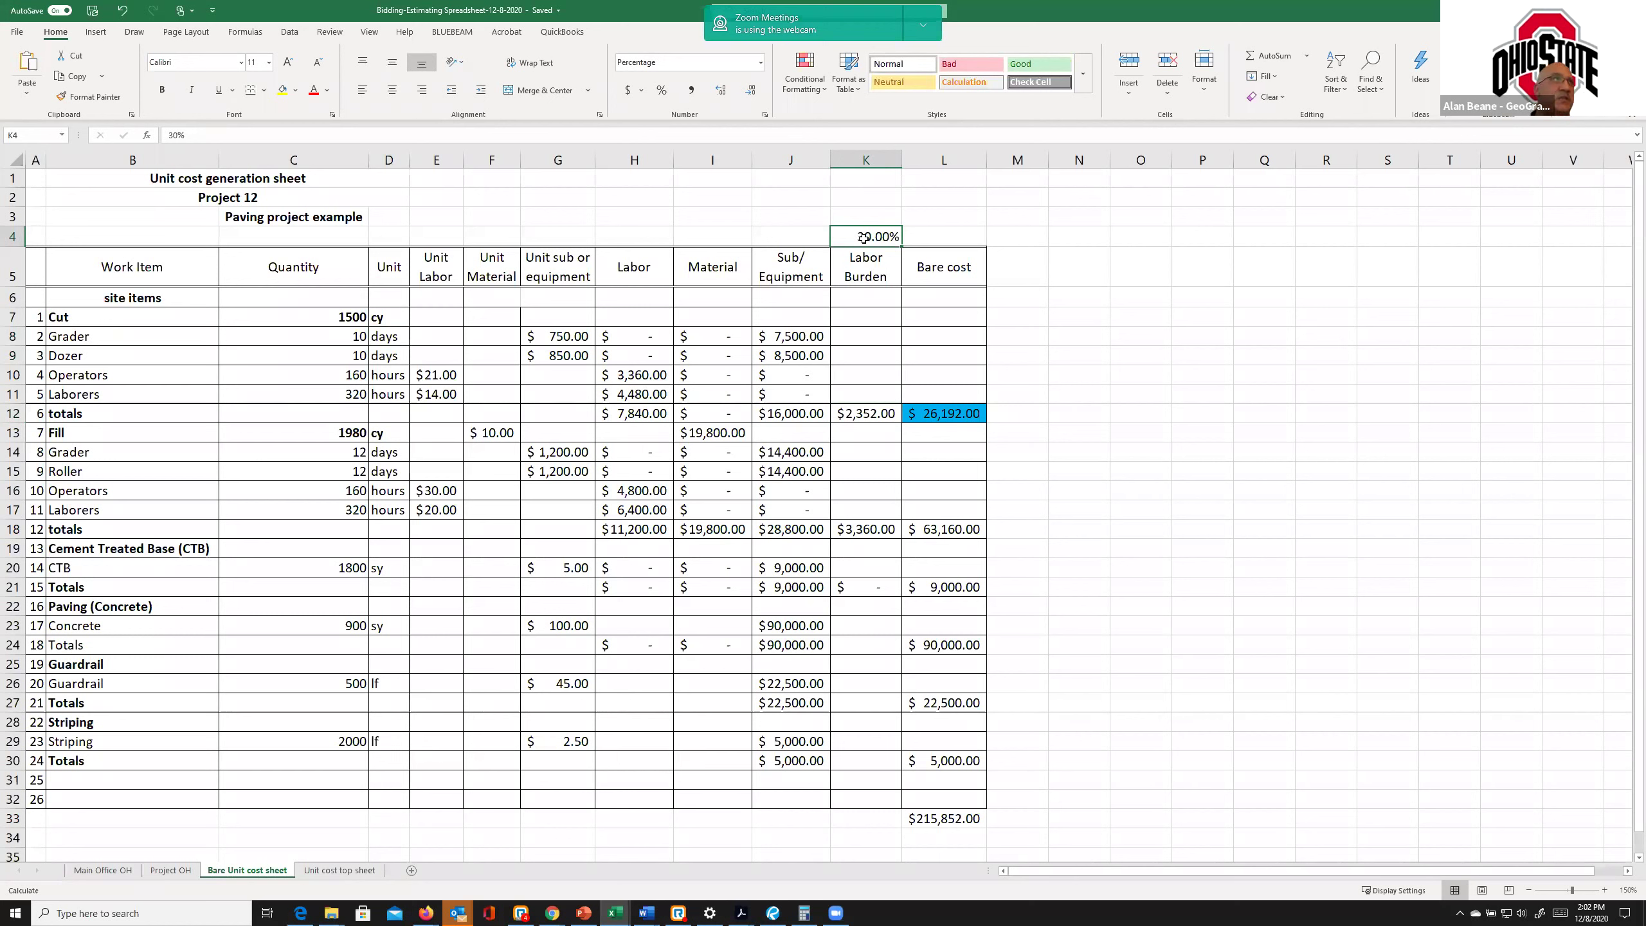
key(Down)
key(Down)
key(Down)
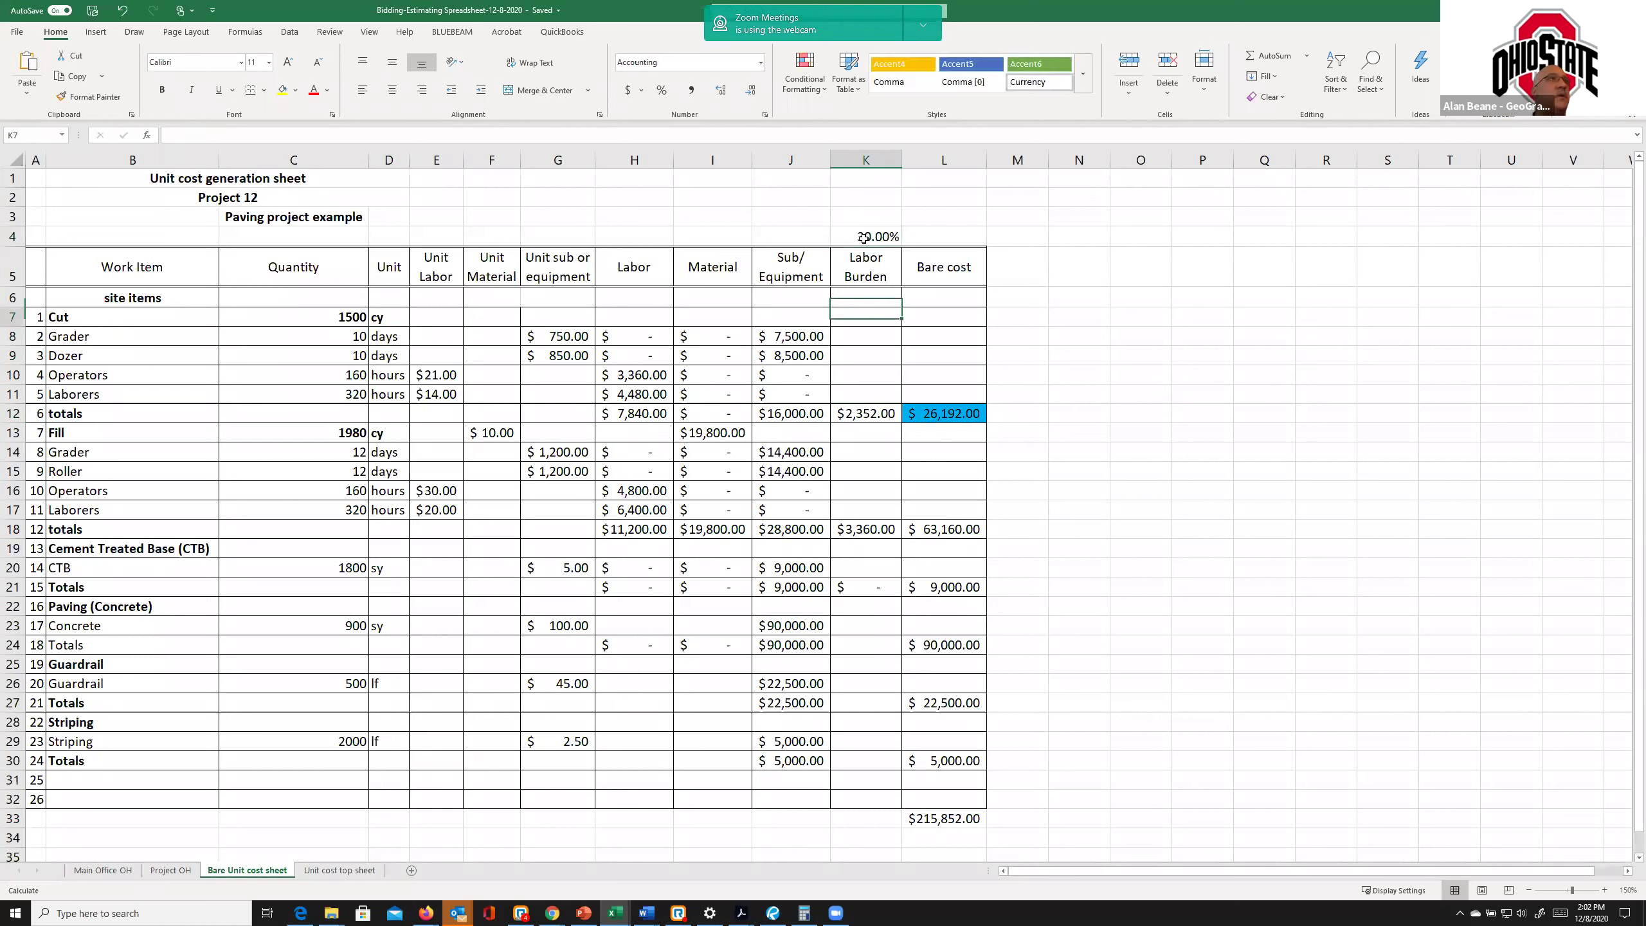
key(Down)
key(Down)
key(Down)
key(Down)
key(Down)
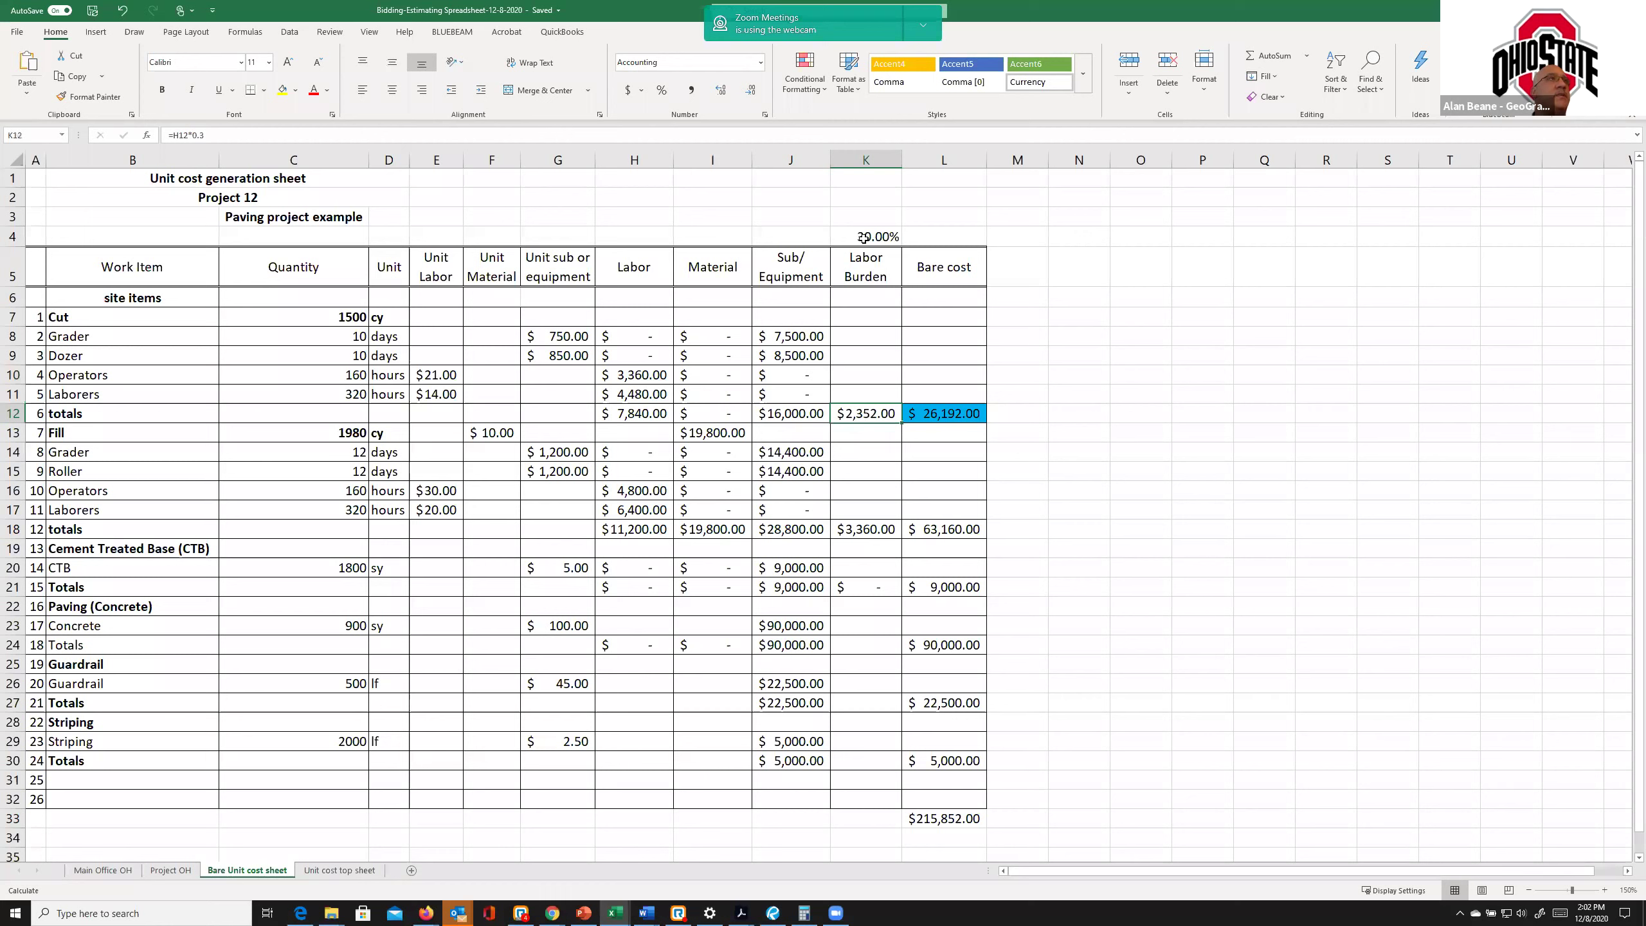
- Check the bare cost in the Cut totals row and return to the Cut item's first row
key(Left)
key(Right)
key(Right)
key(Left)
key(Left)
key(Left)
key(Left)
key(Left)
key(Left)
key(Left)
key(Left)
key(Left)
key(Left)
key(Left)
key(ctrl+Up)
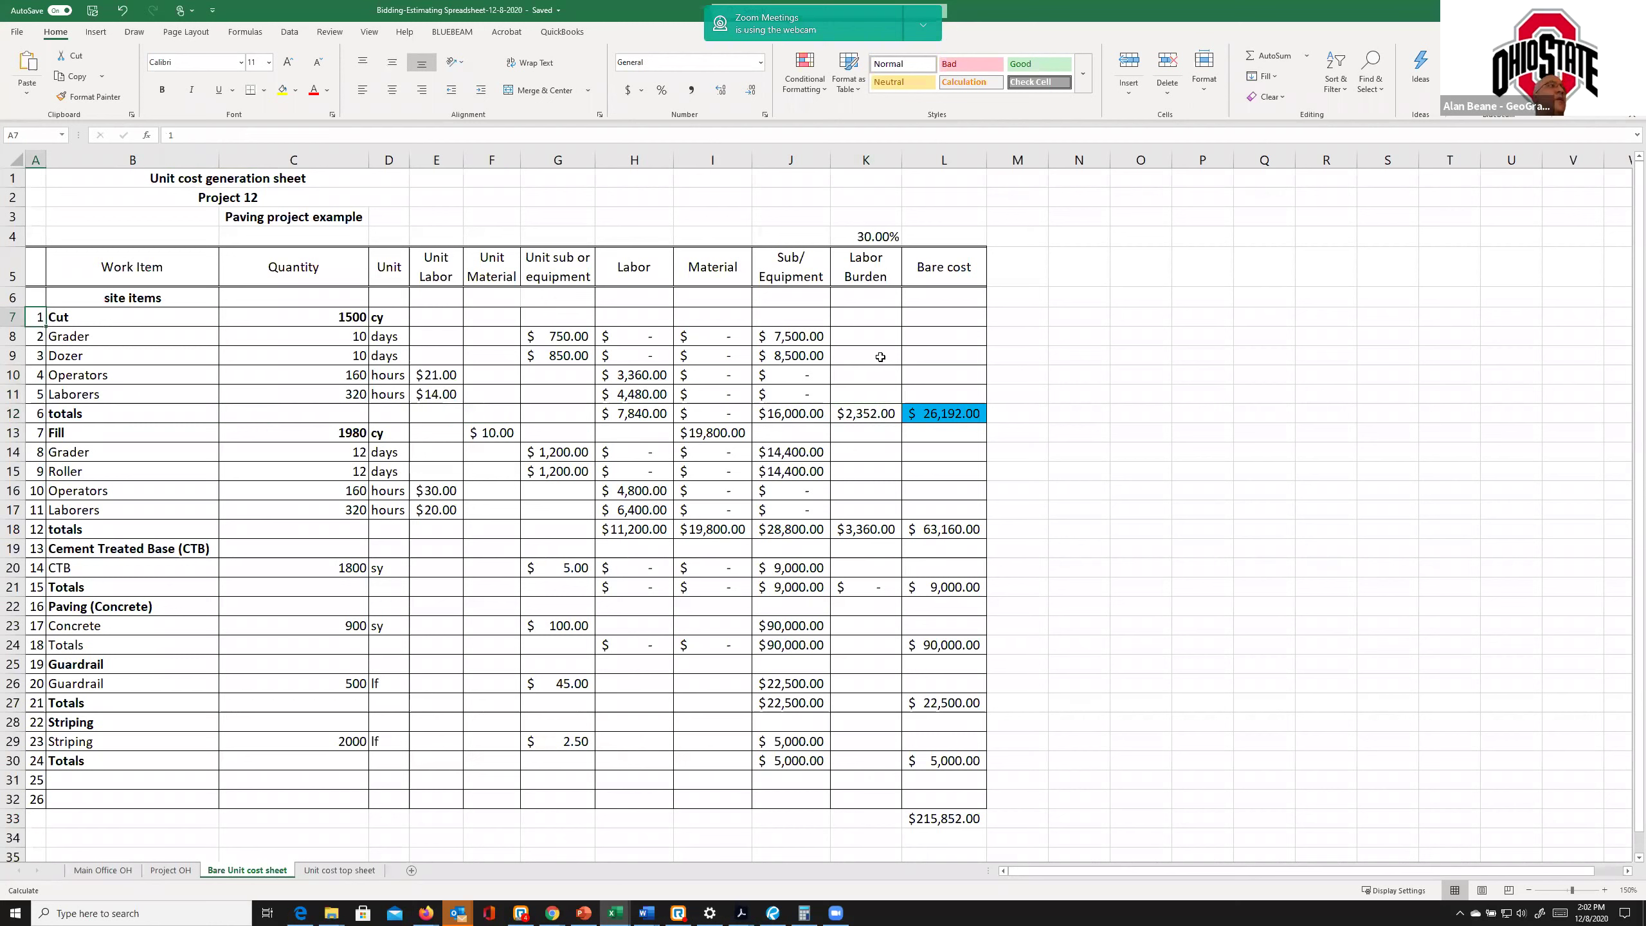
- Review the Fill and Cement Treated Base headings and the material formula in the Fill totals row
click(59, 433)
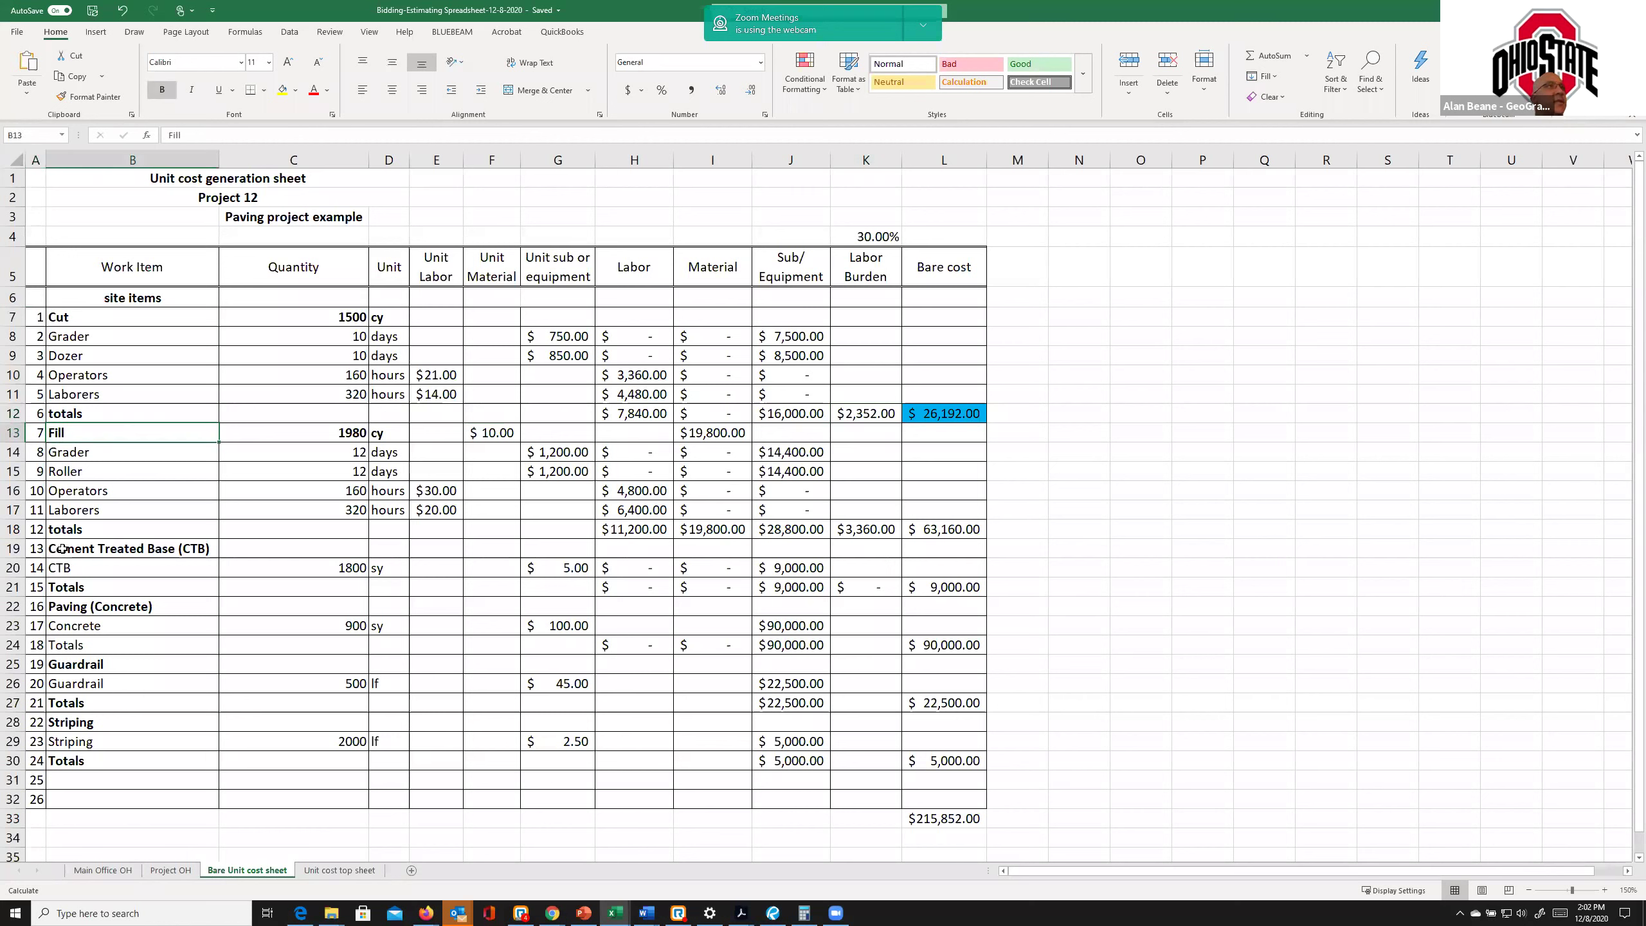
click(103, 555)
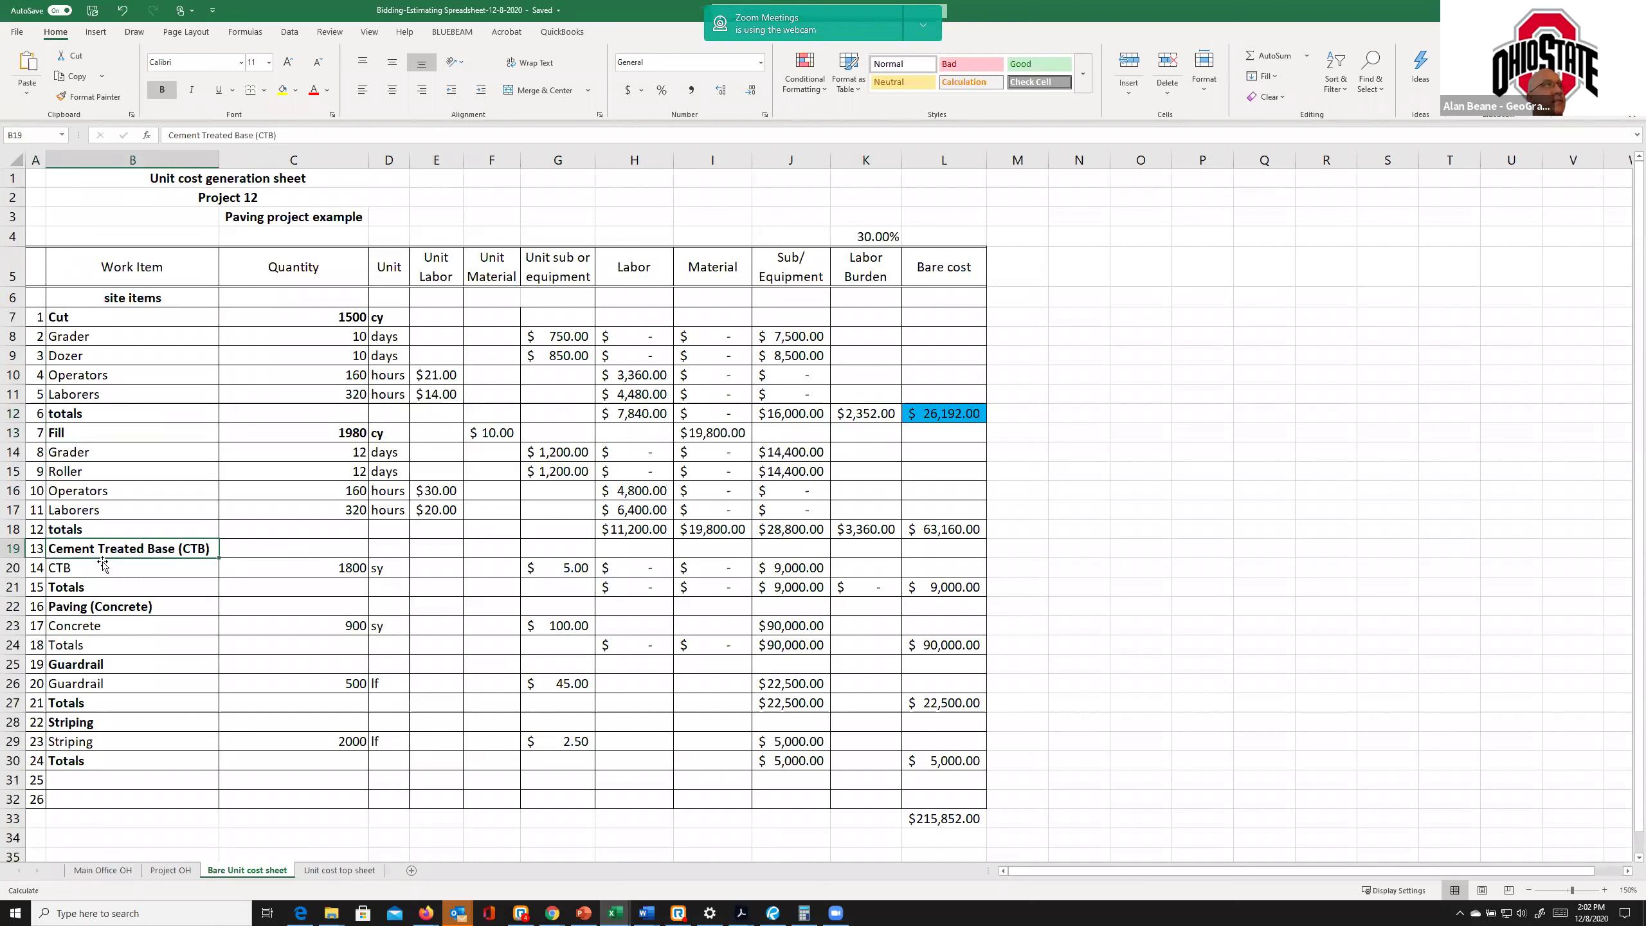
key(Left)
key(Right)
key(Right)
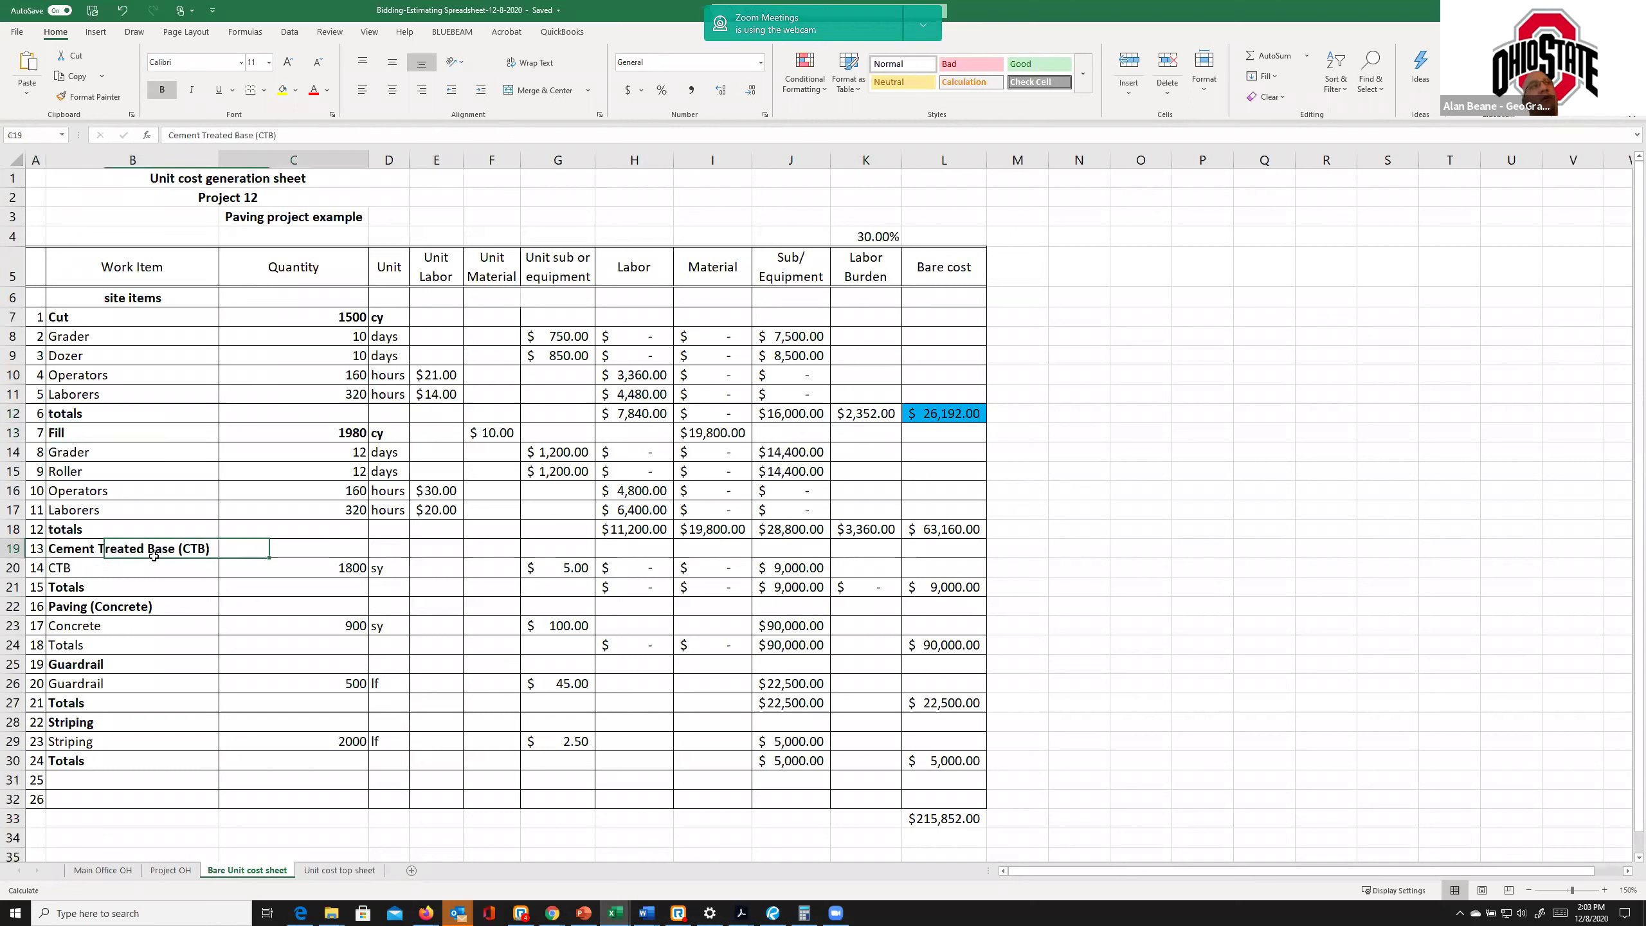
key(Right)
key(Right)
key(Right)
key(Right)
key(Right)
key(Right)
key(Up)
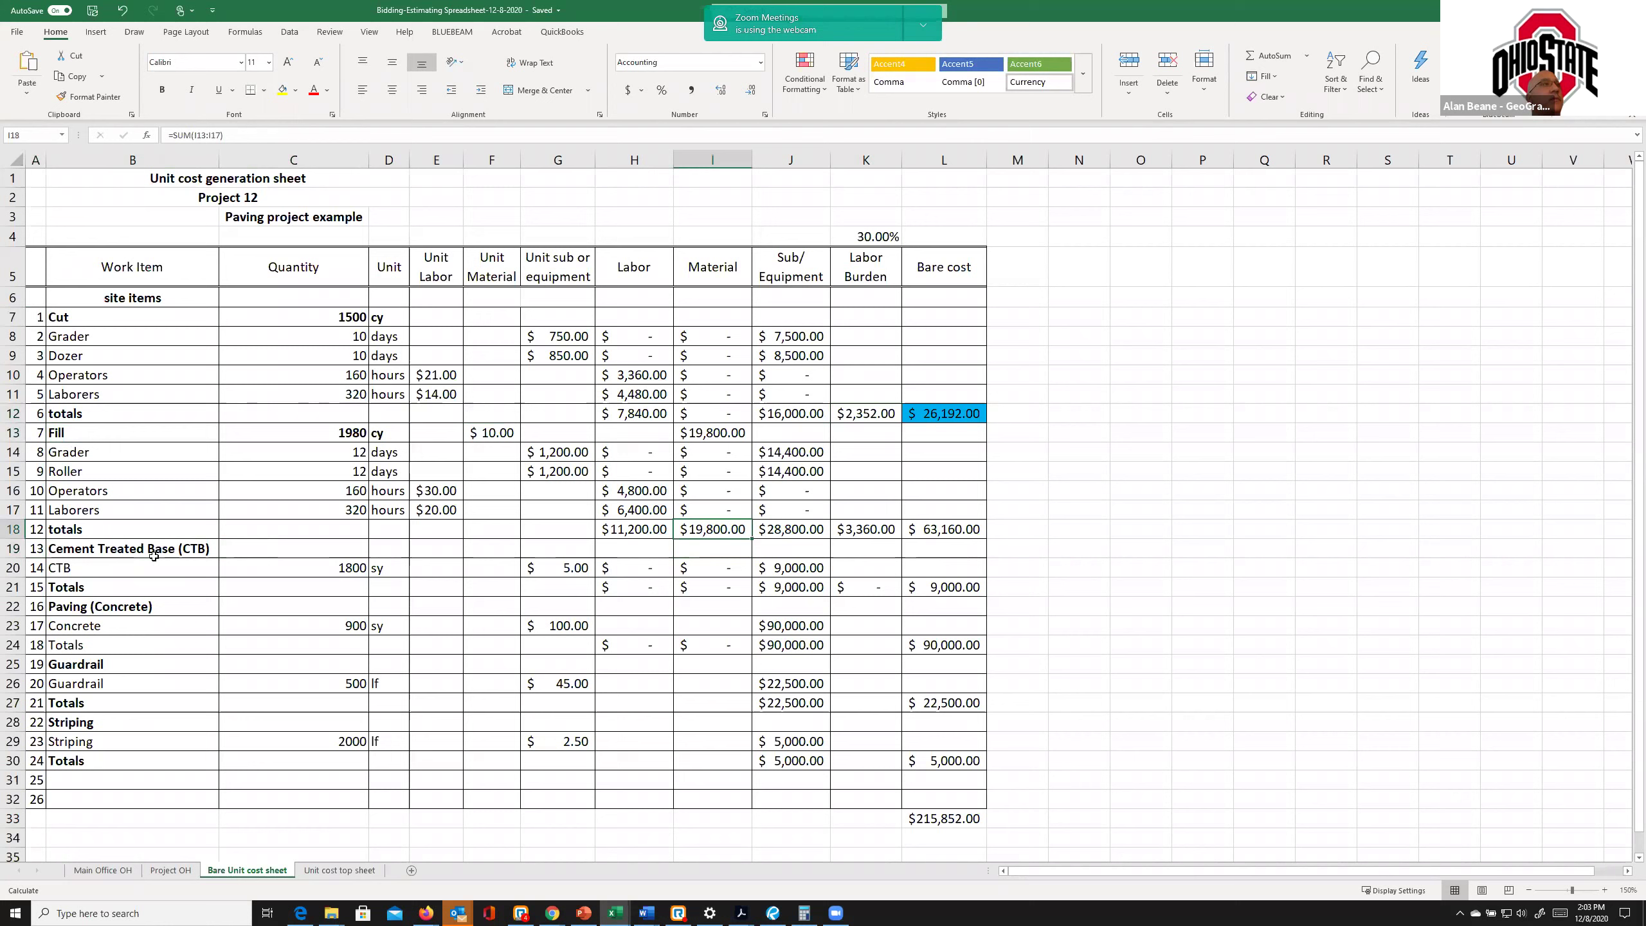
- Examine the CTB row's unit sub rate and sub cost formula, and the bare cost formula in its totals row
key(Down)
key(Down)
key(Right)
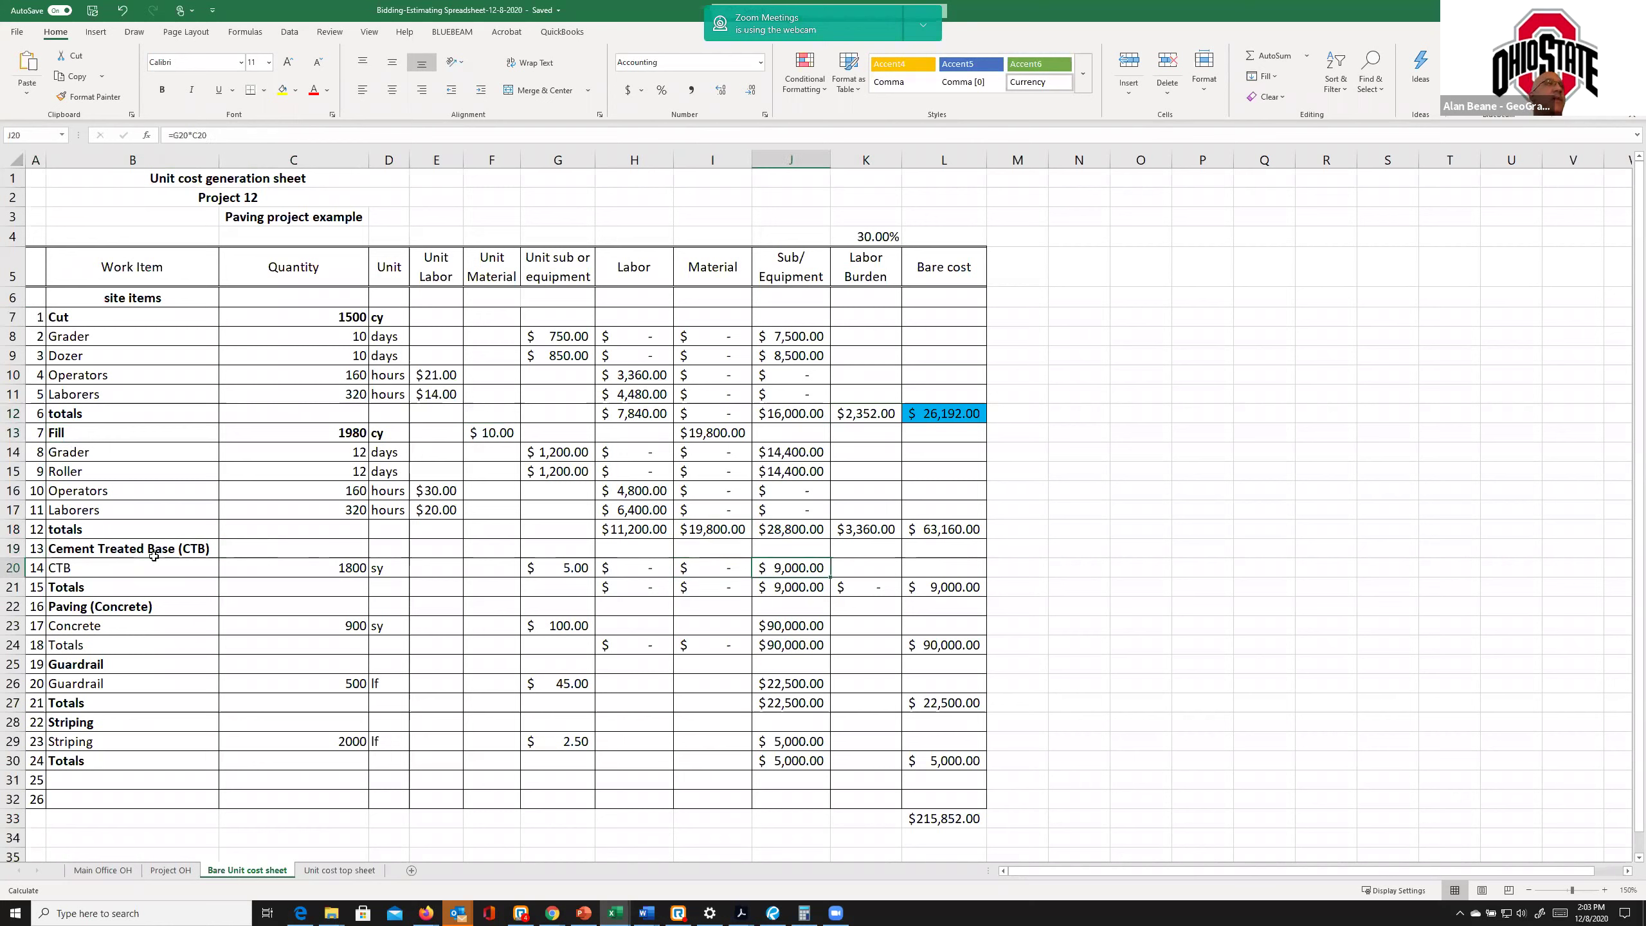
key(Left)
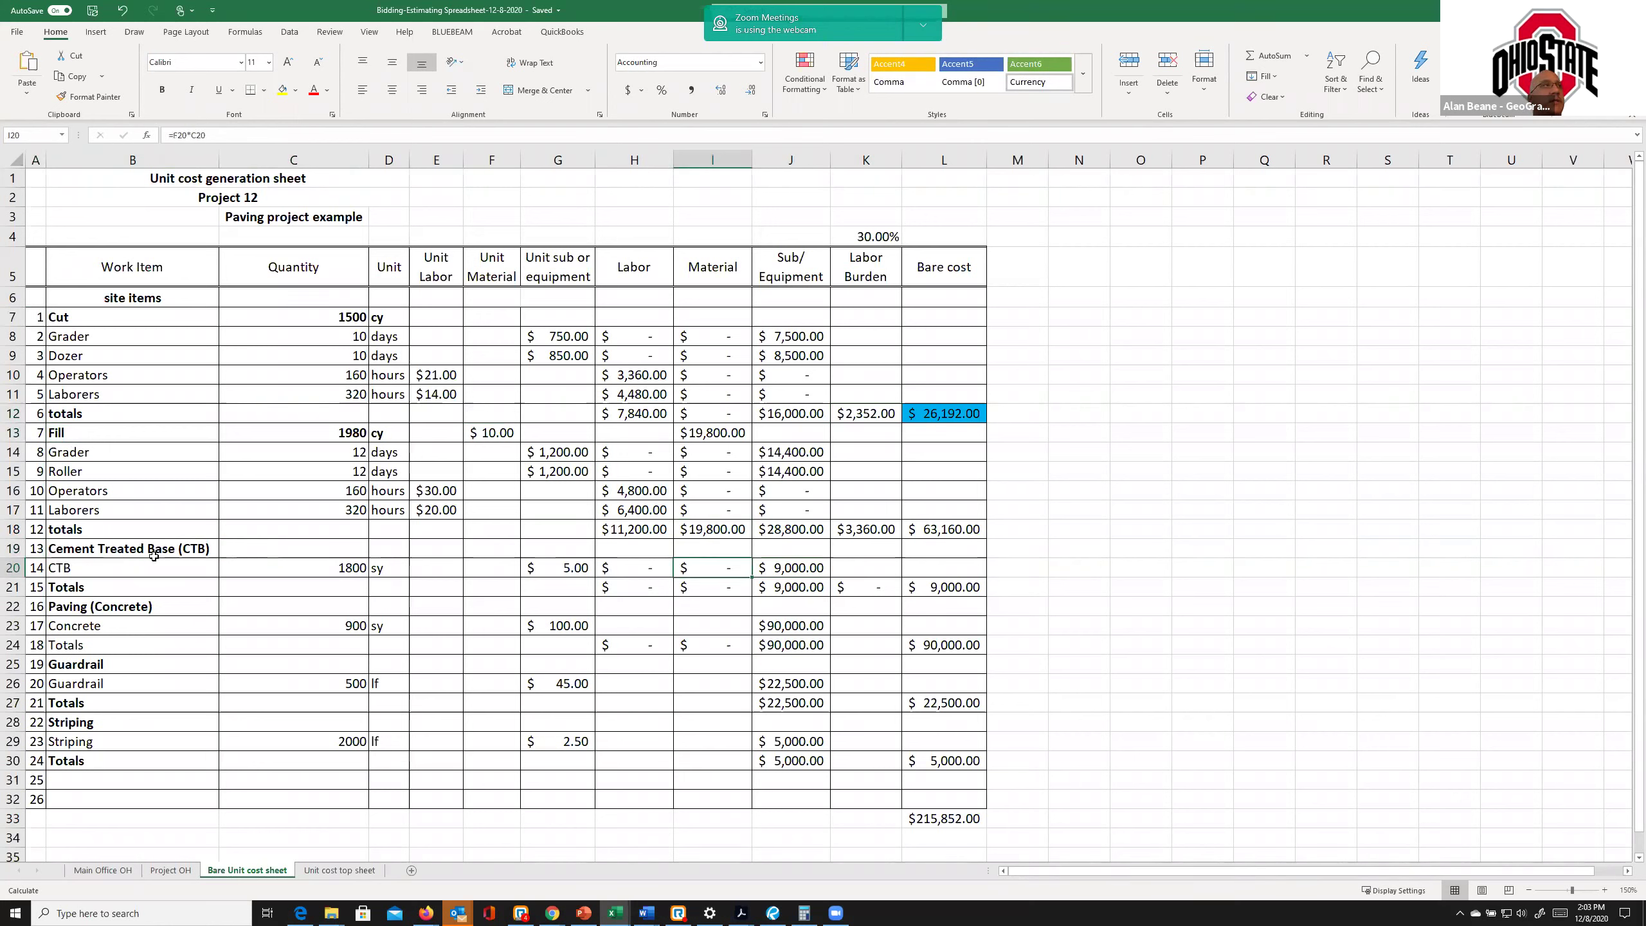
key(Left)
key(Left)
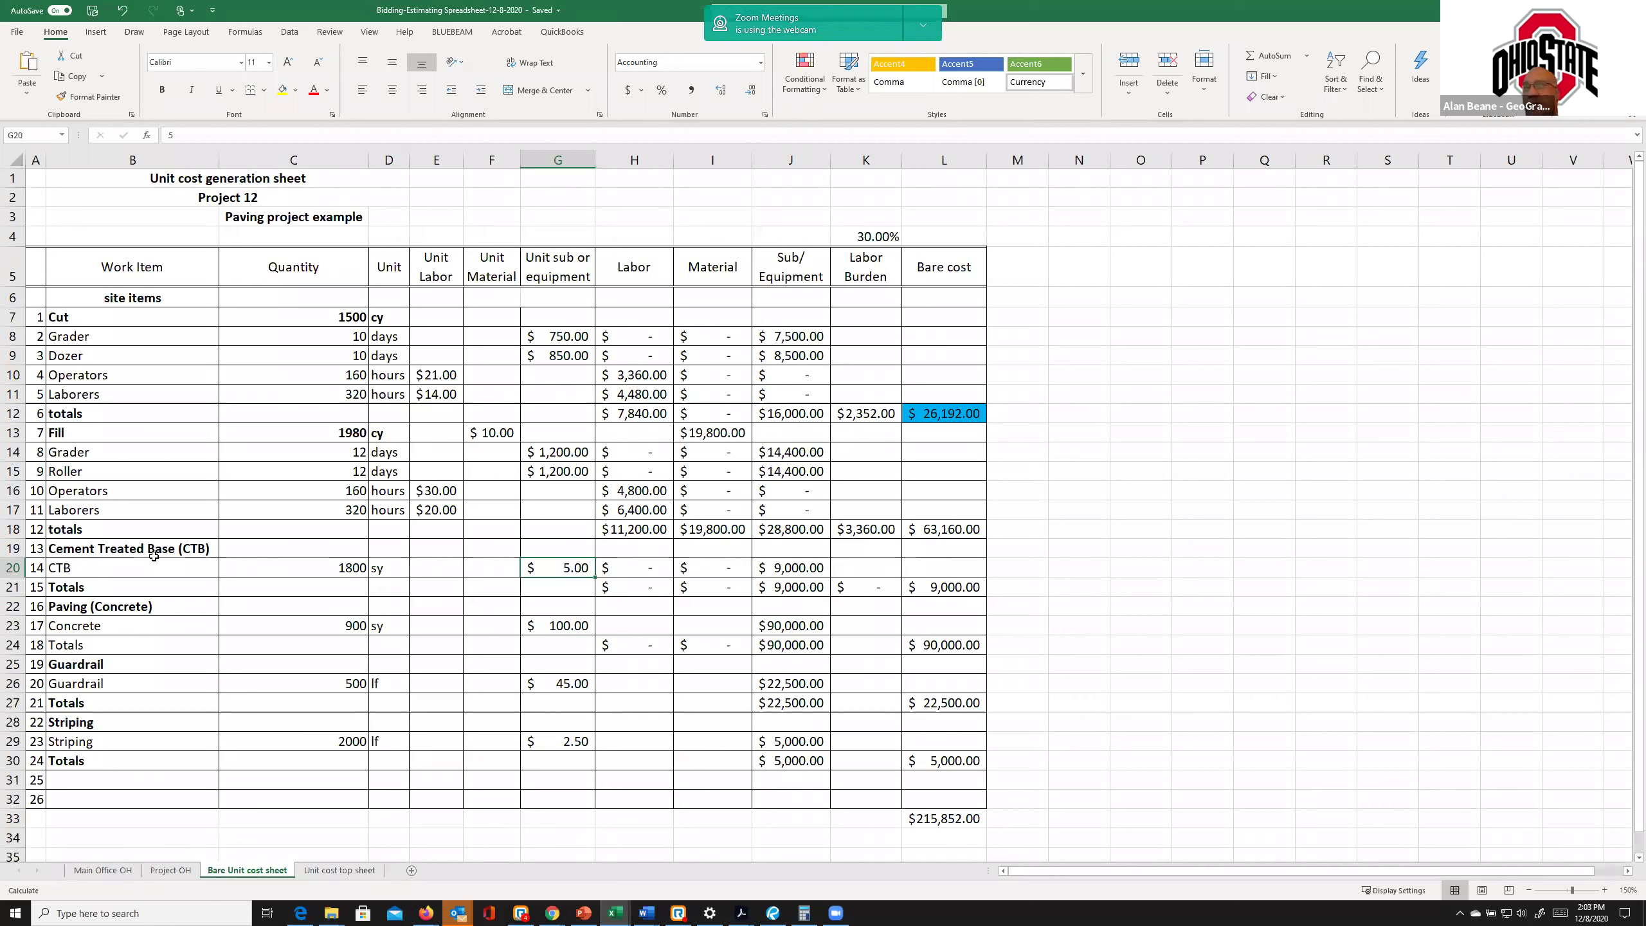
key(Right)
key(Right)
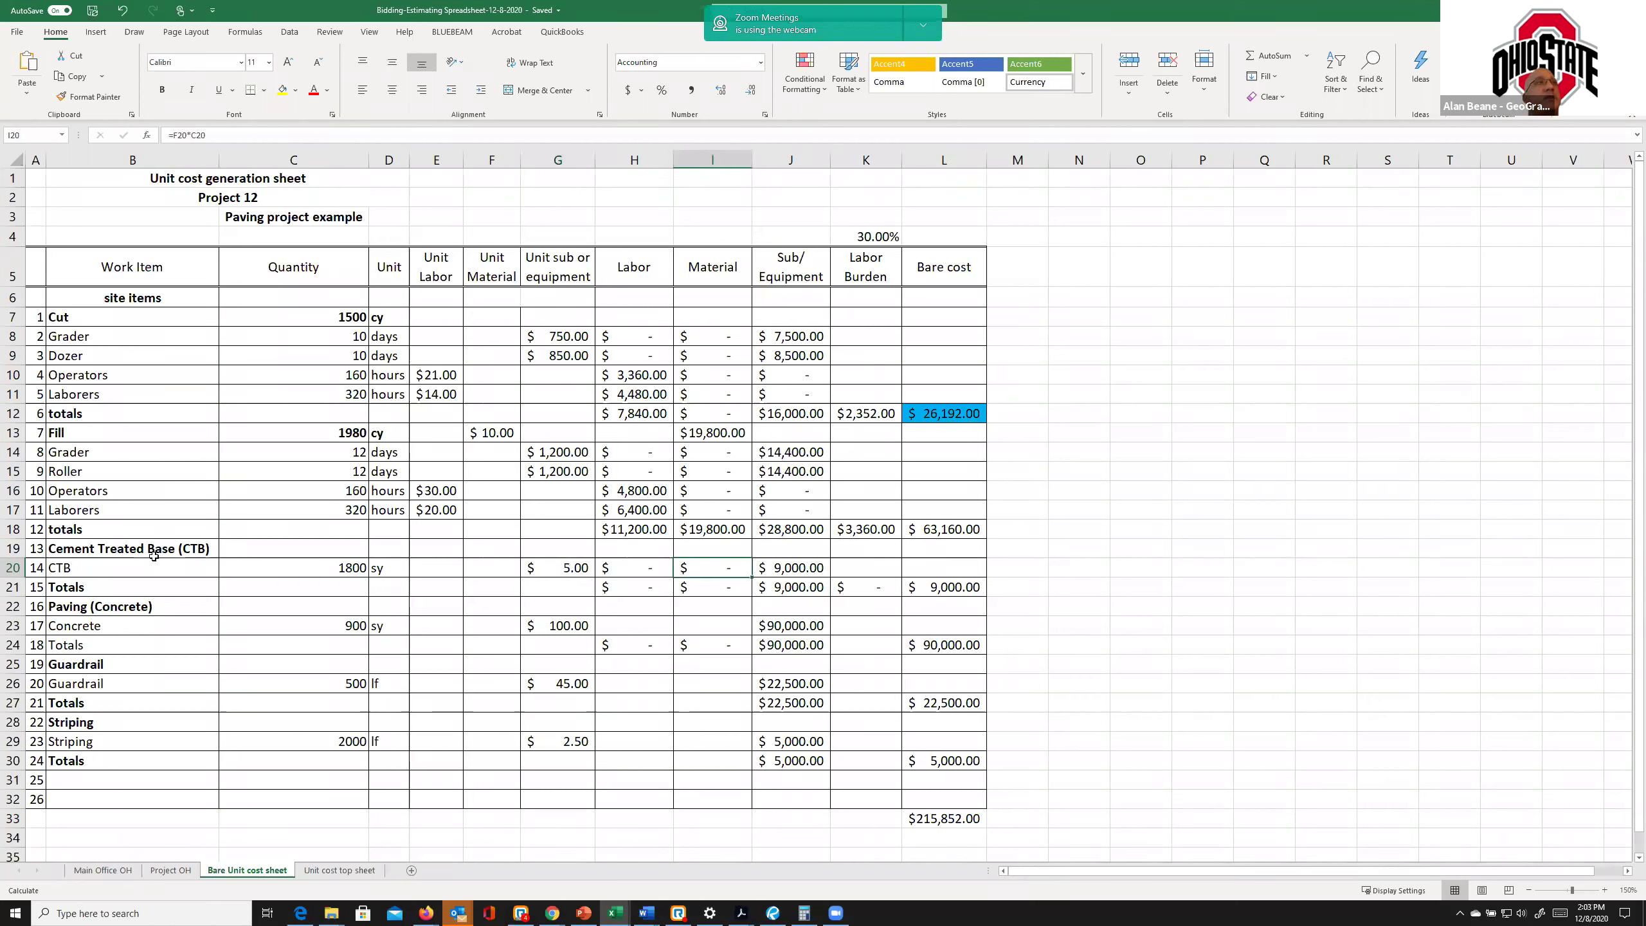
key(Right)
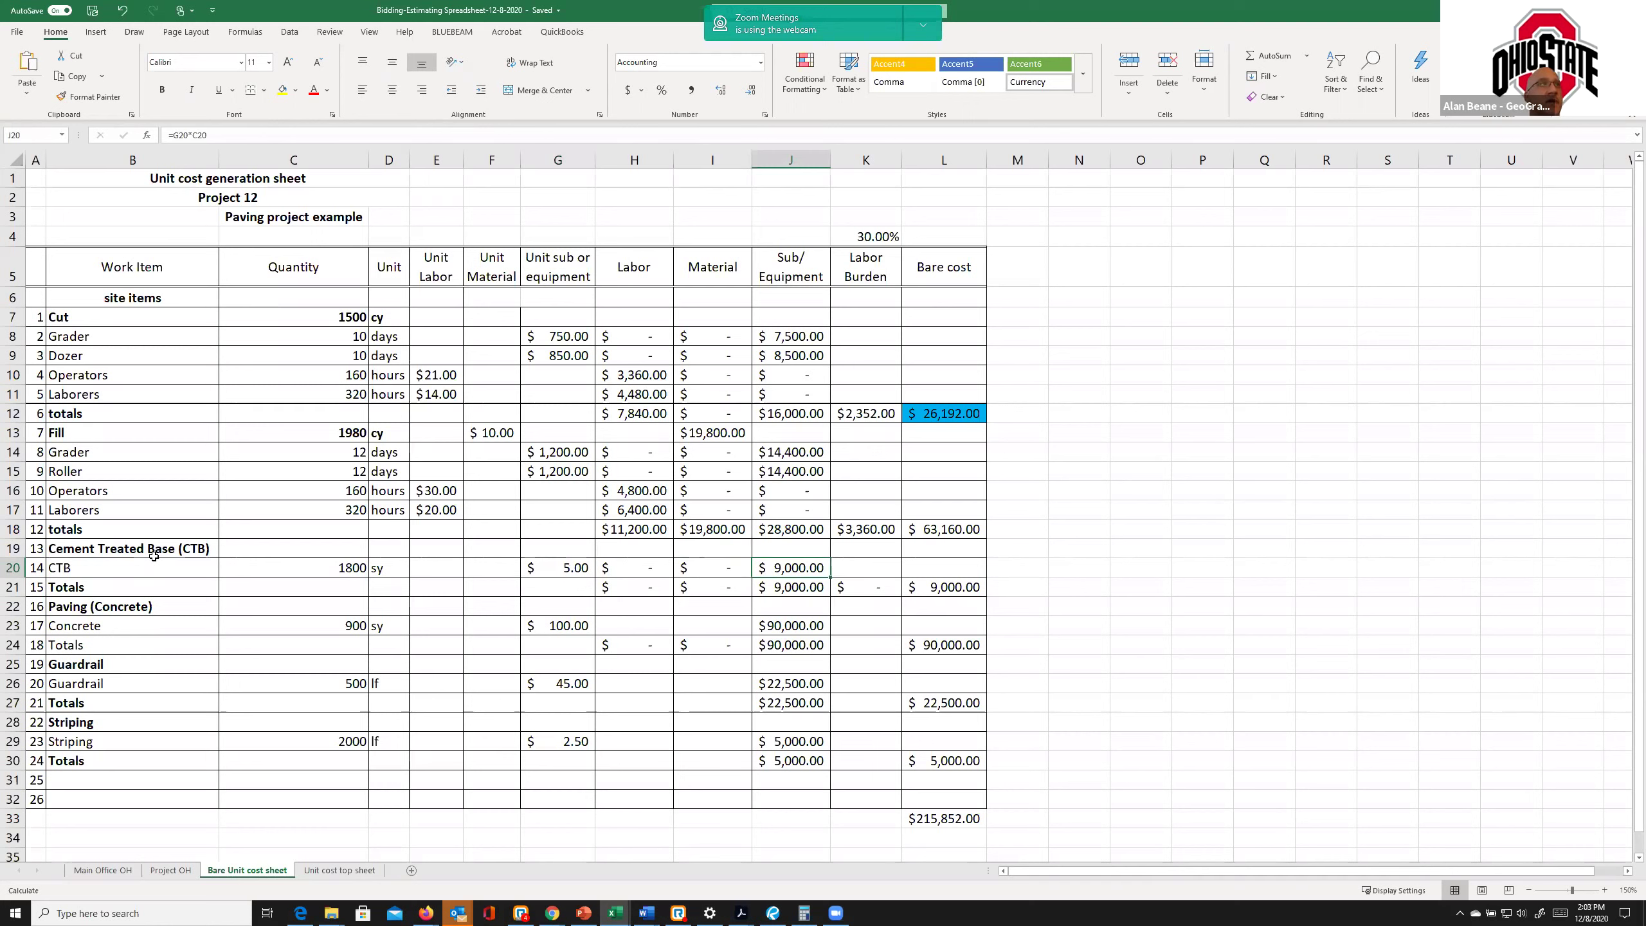
key(Right)
key(Down)
key(Right)
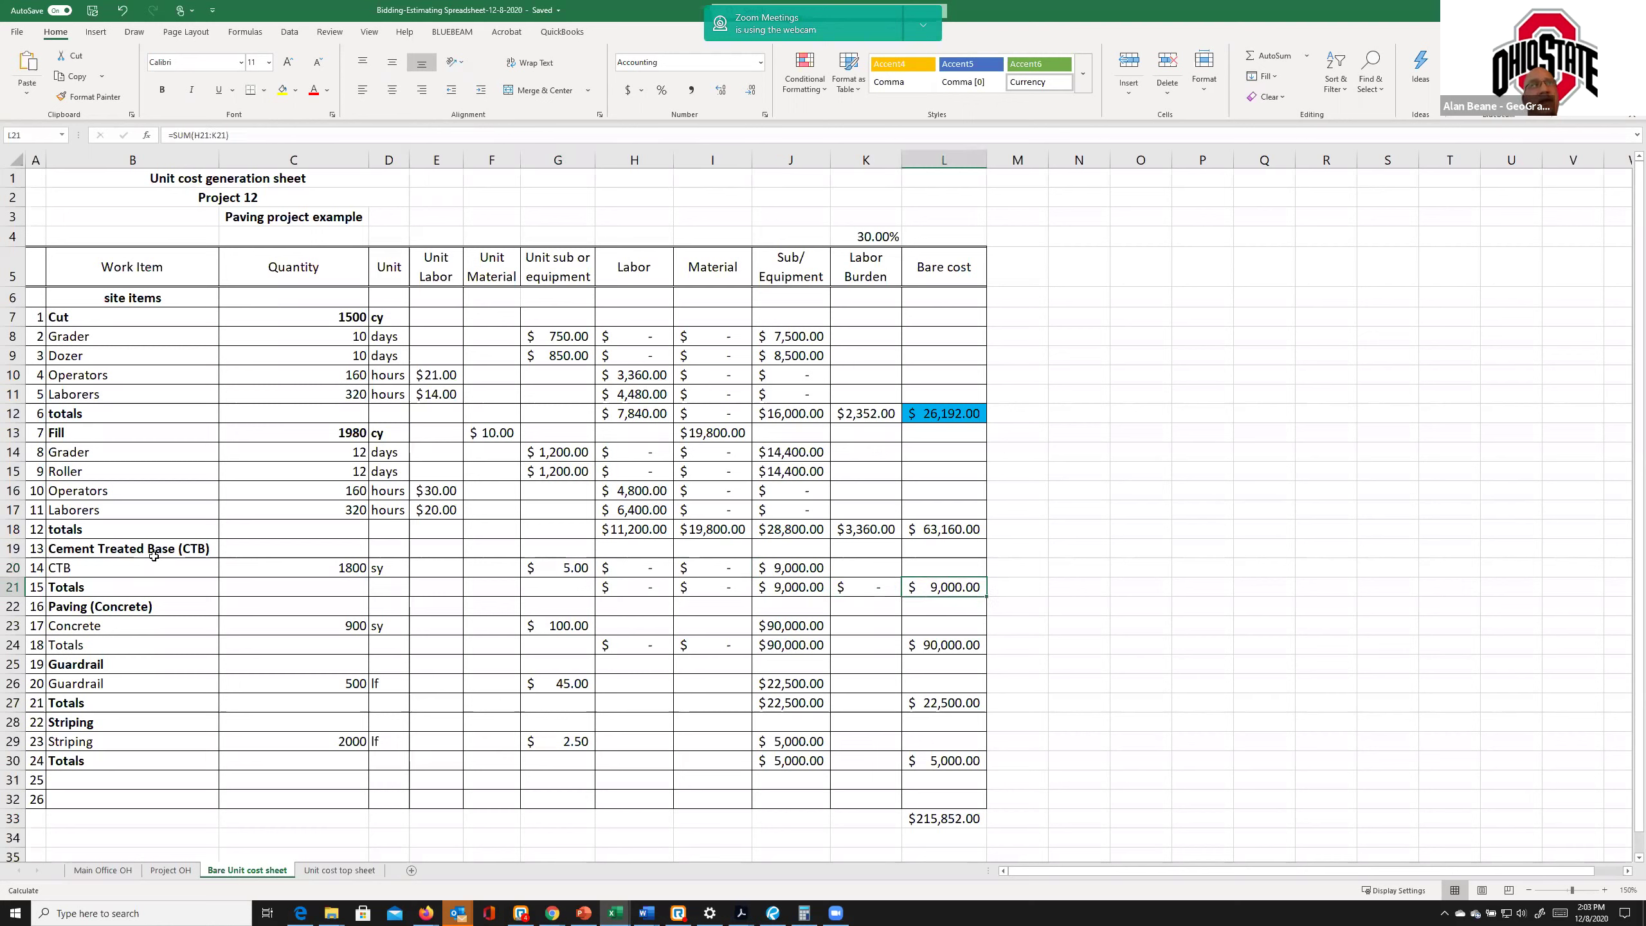
key(Home)
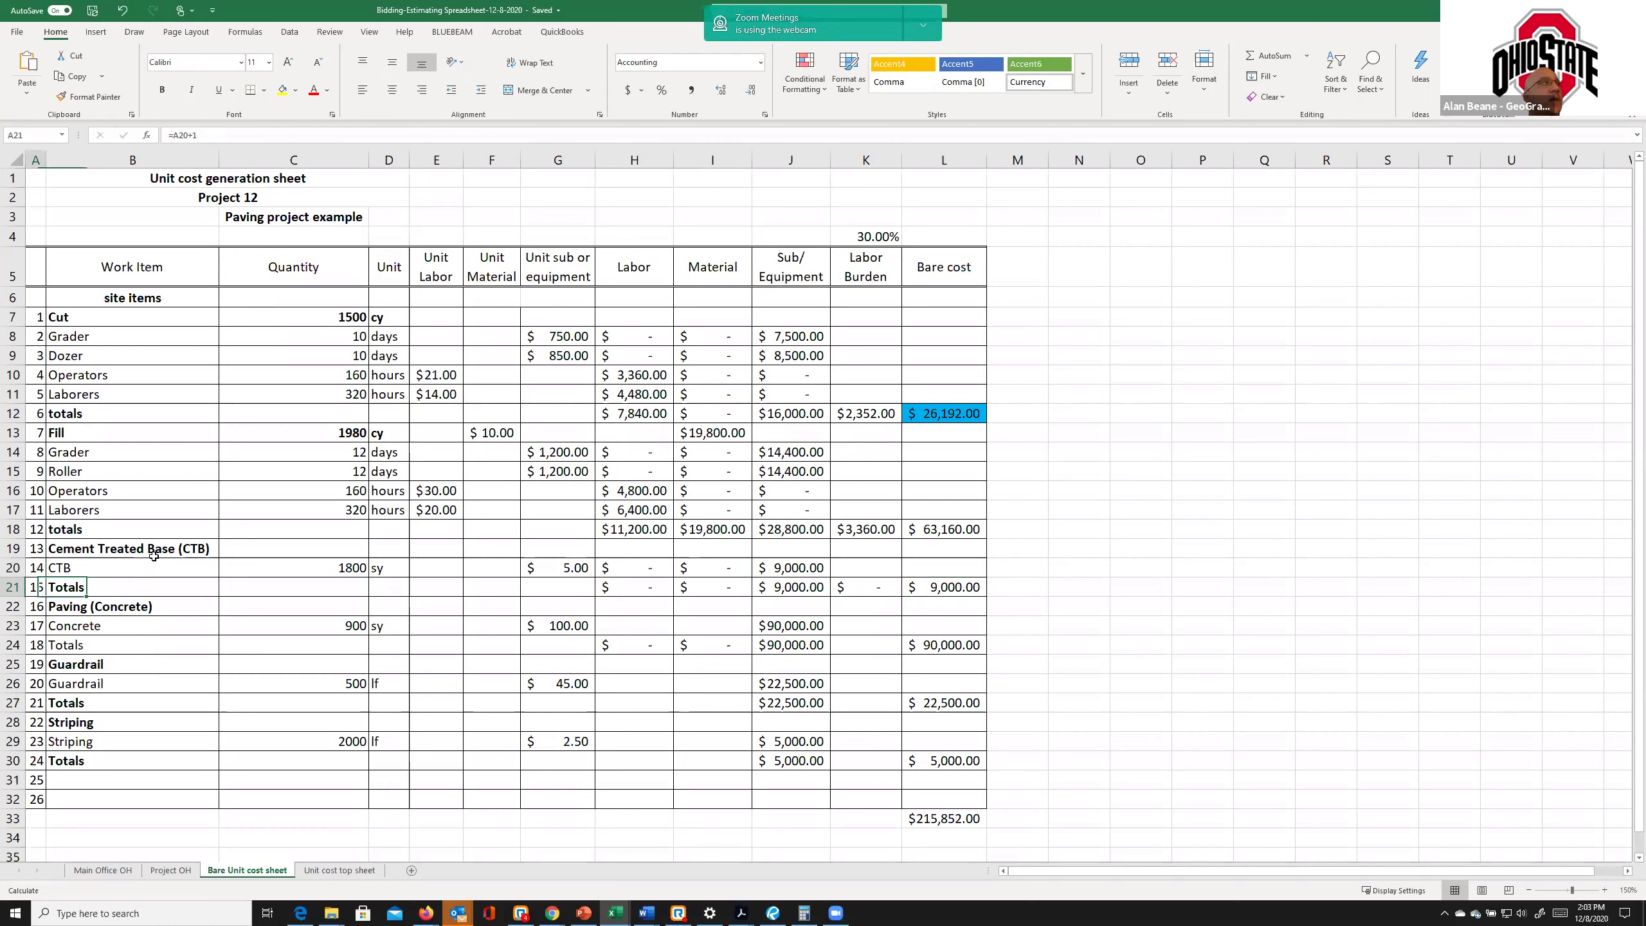
- Review the work item list from Cement Treated Base through Paving (Concrete) and Guardrail to Striping
click(154, 555)
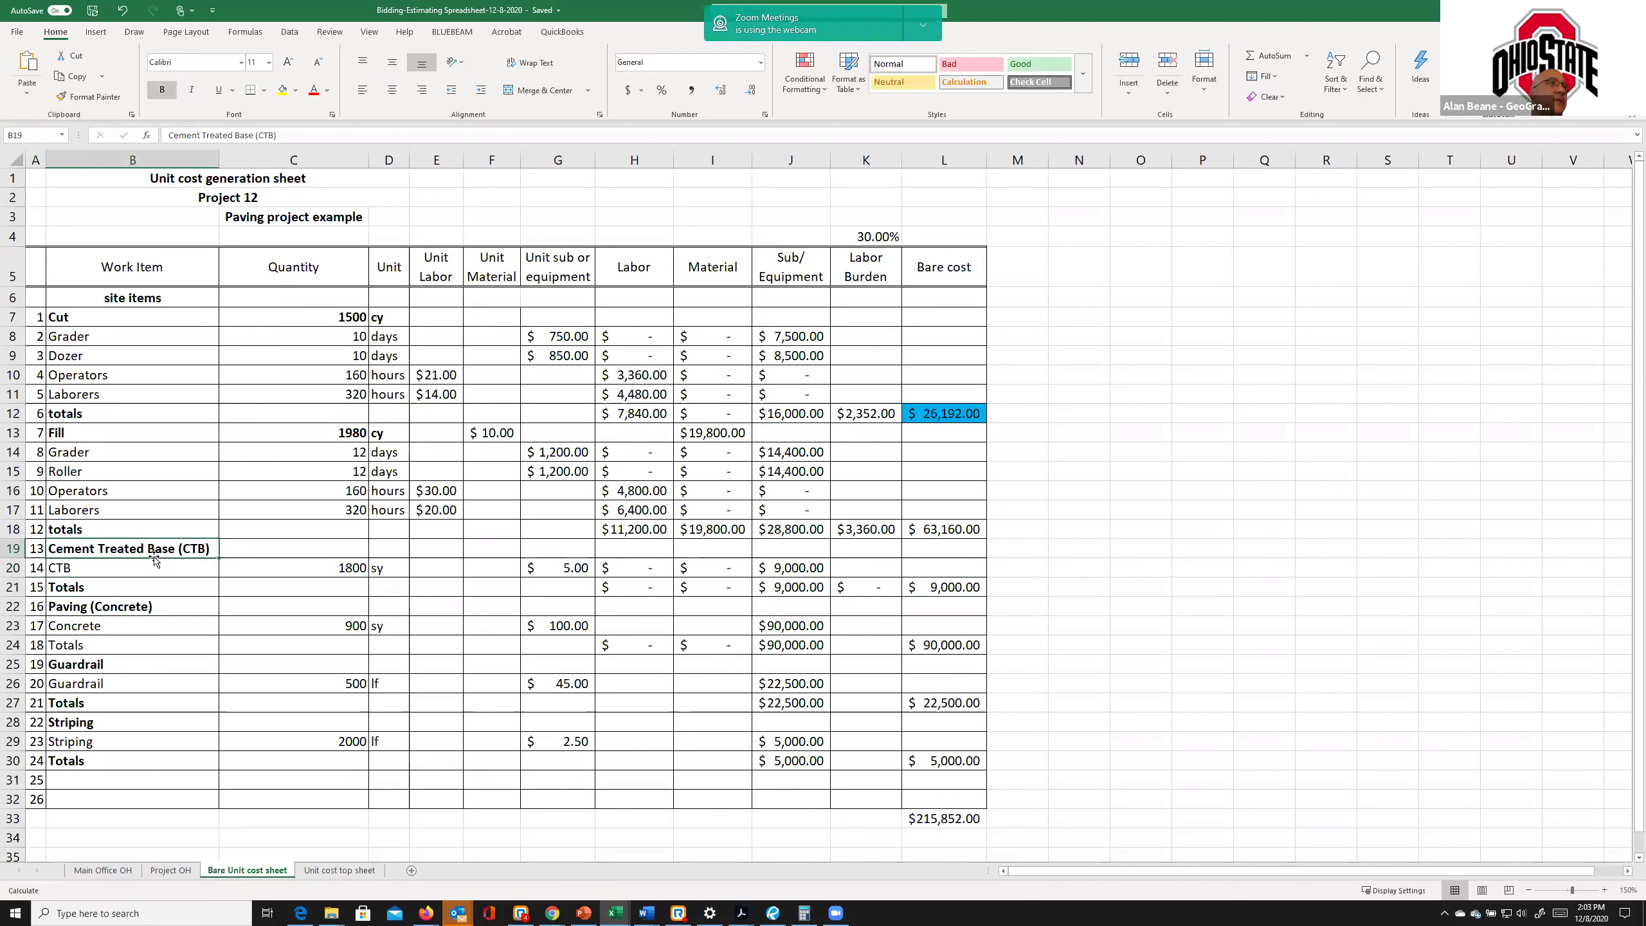
key(Down)
key(Down)
key(Down)
key(Down)
key(Down)
key(Down)
key(Down)
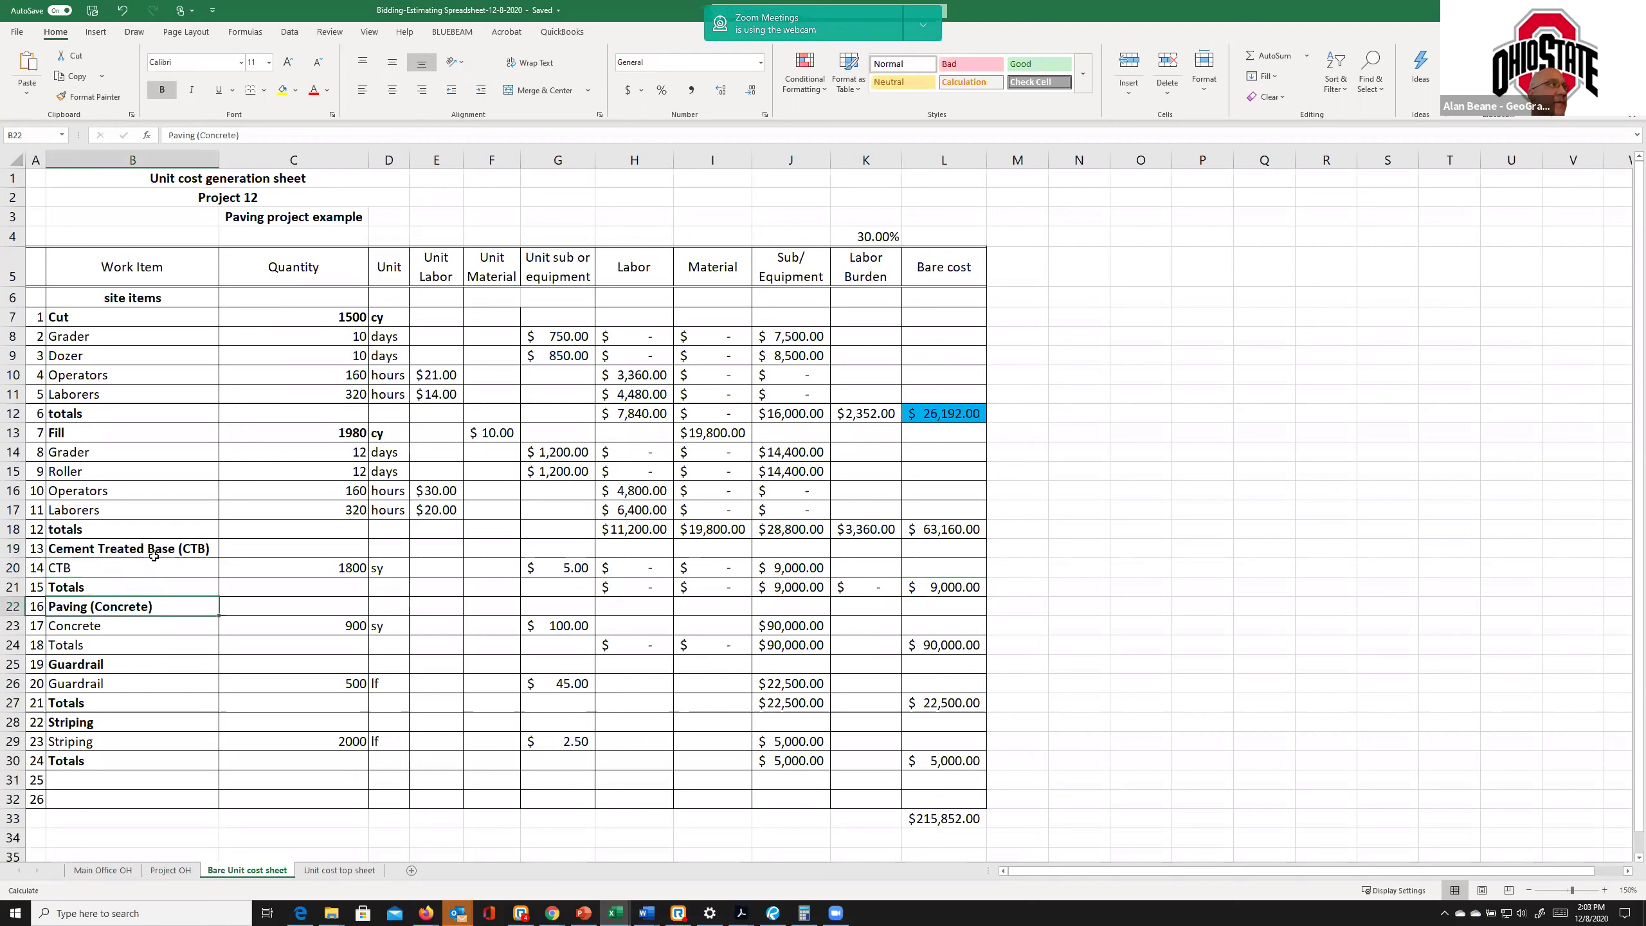
key(Down)
key(Down)
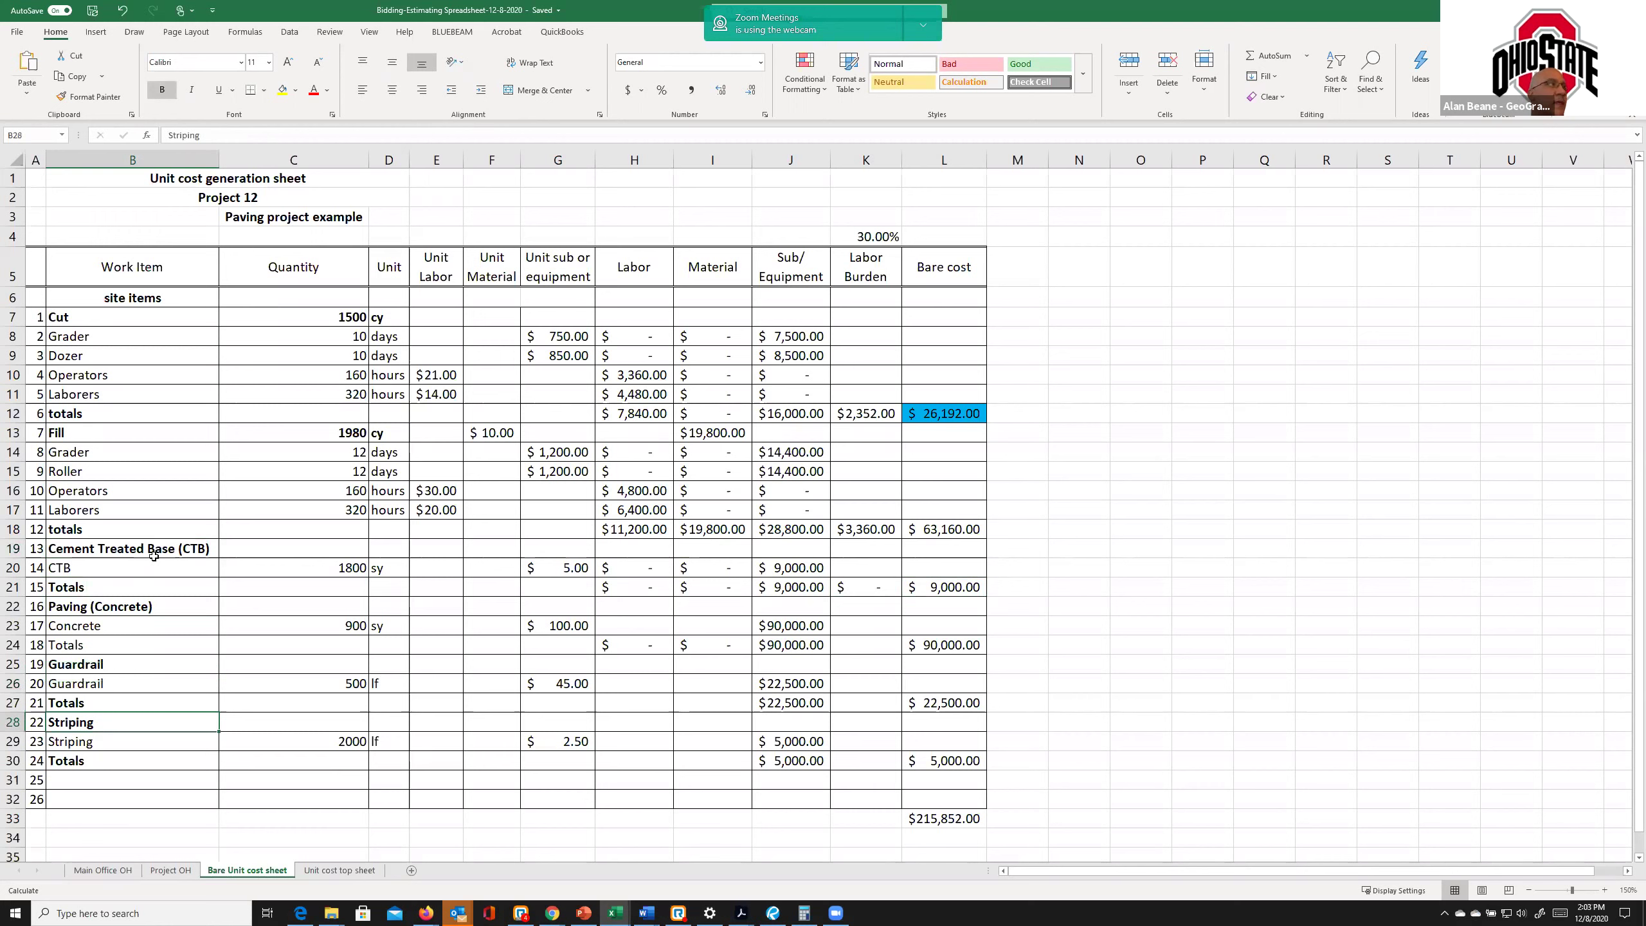
- Review the columns from Quantity through Sub/Equipment, and the Cut Grader's unit equipment rate and equipment cost formula
key(Right)
key(Right)
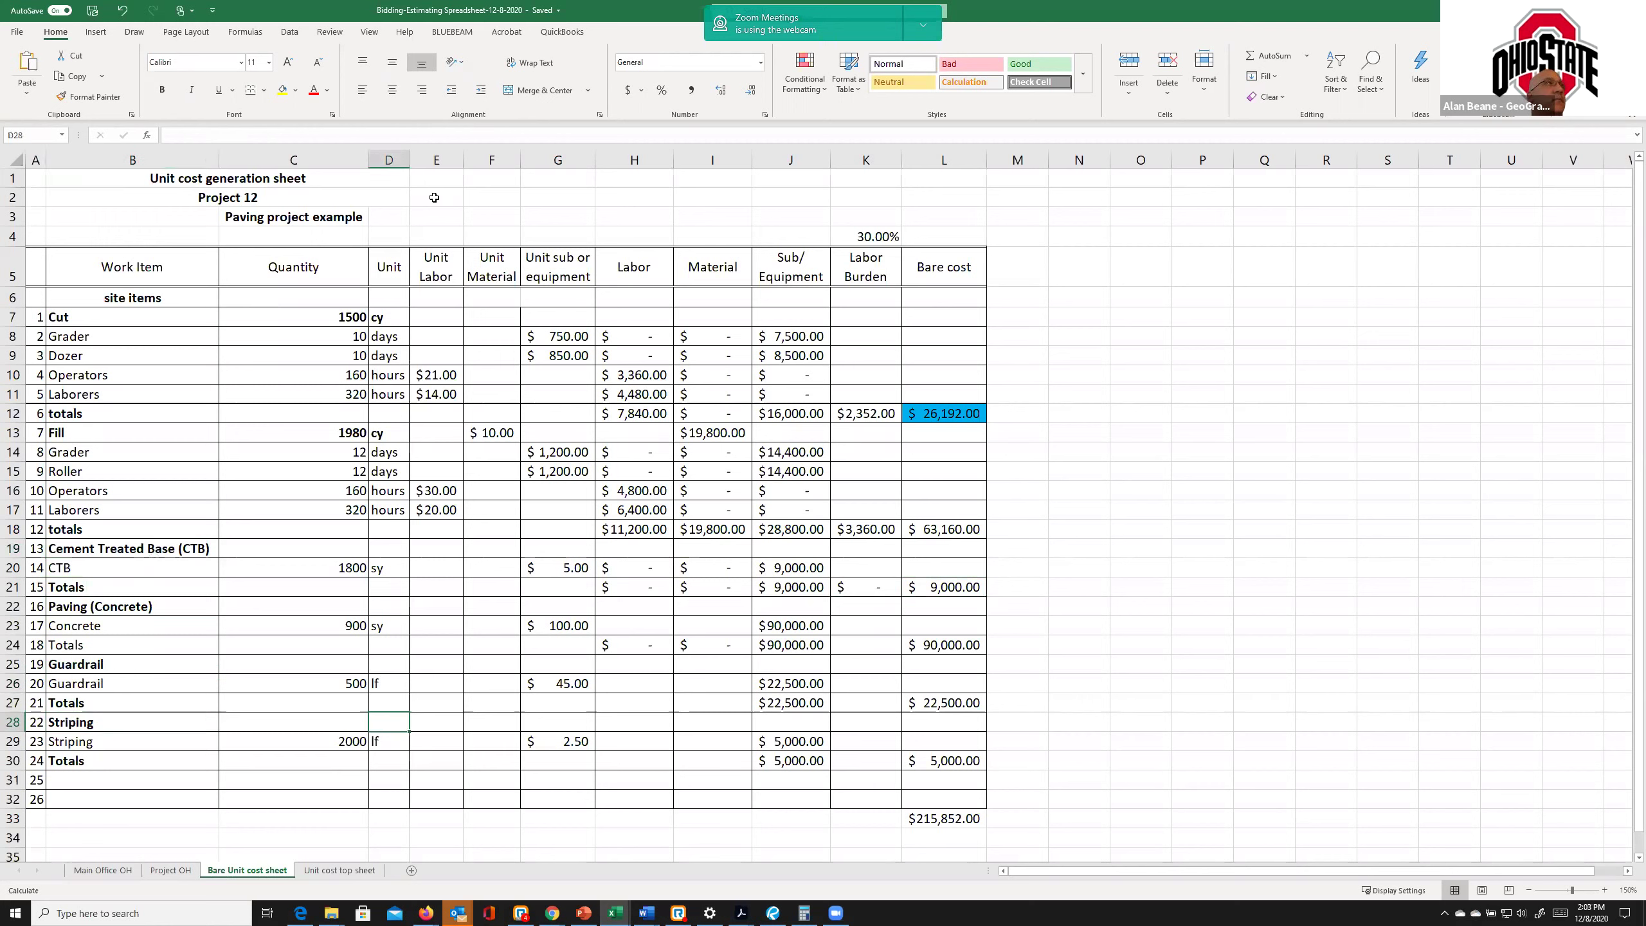
click(331, 159)
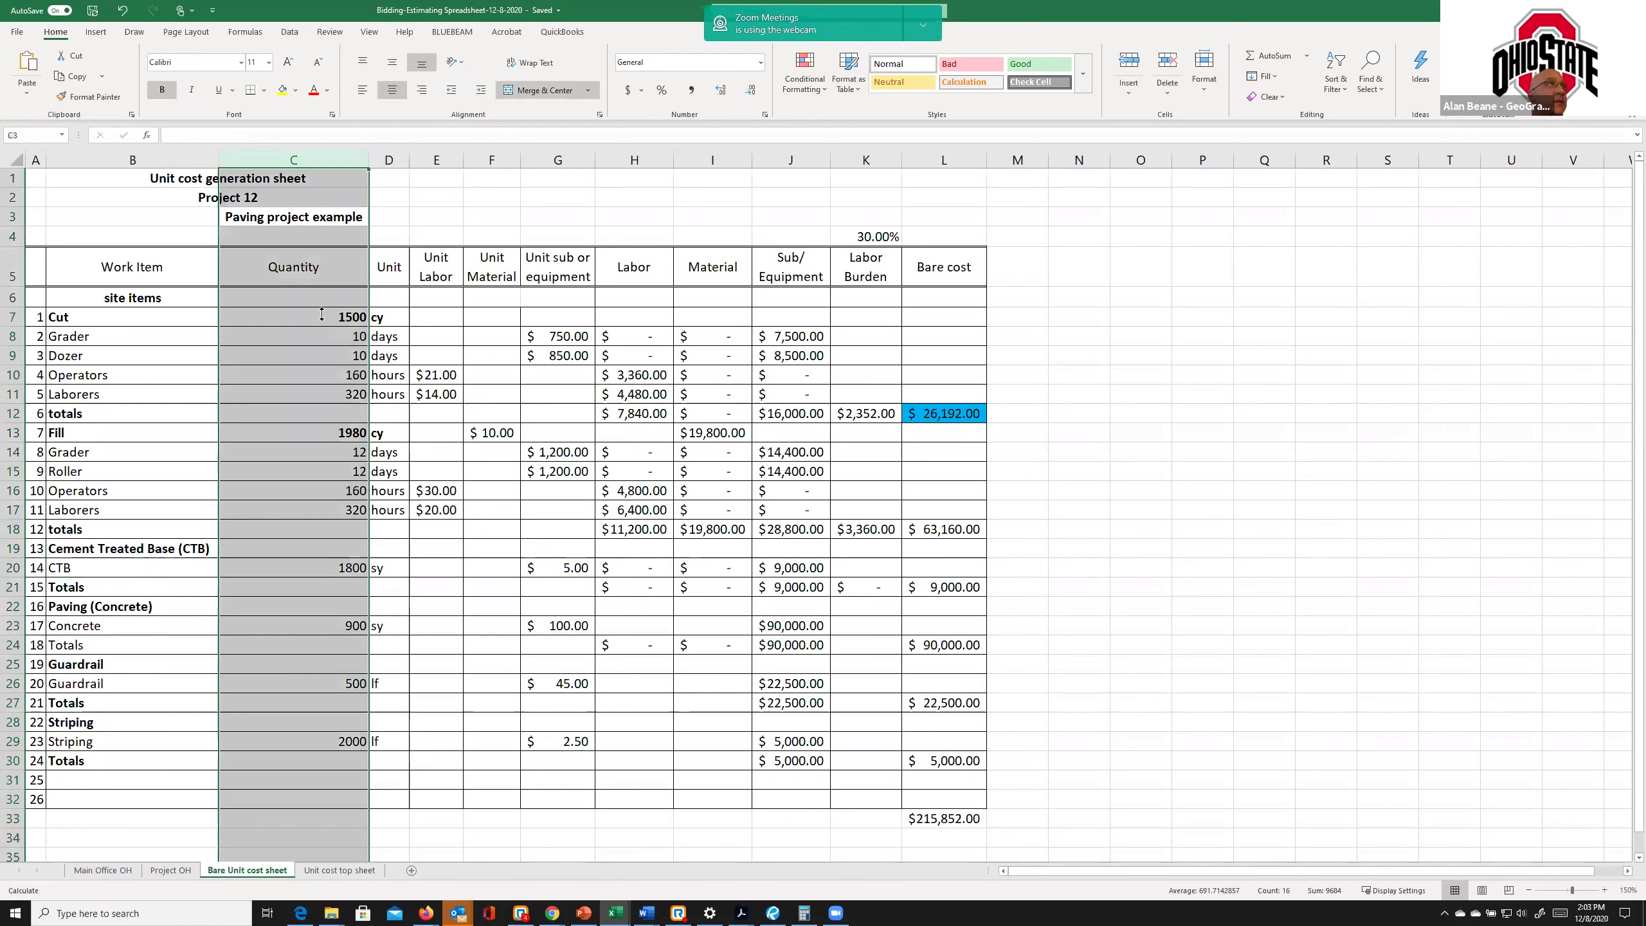
click(392, 155)
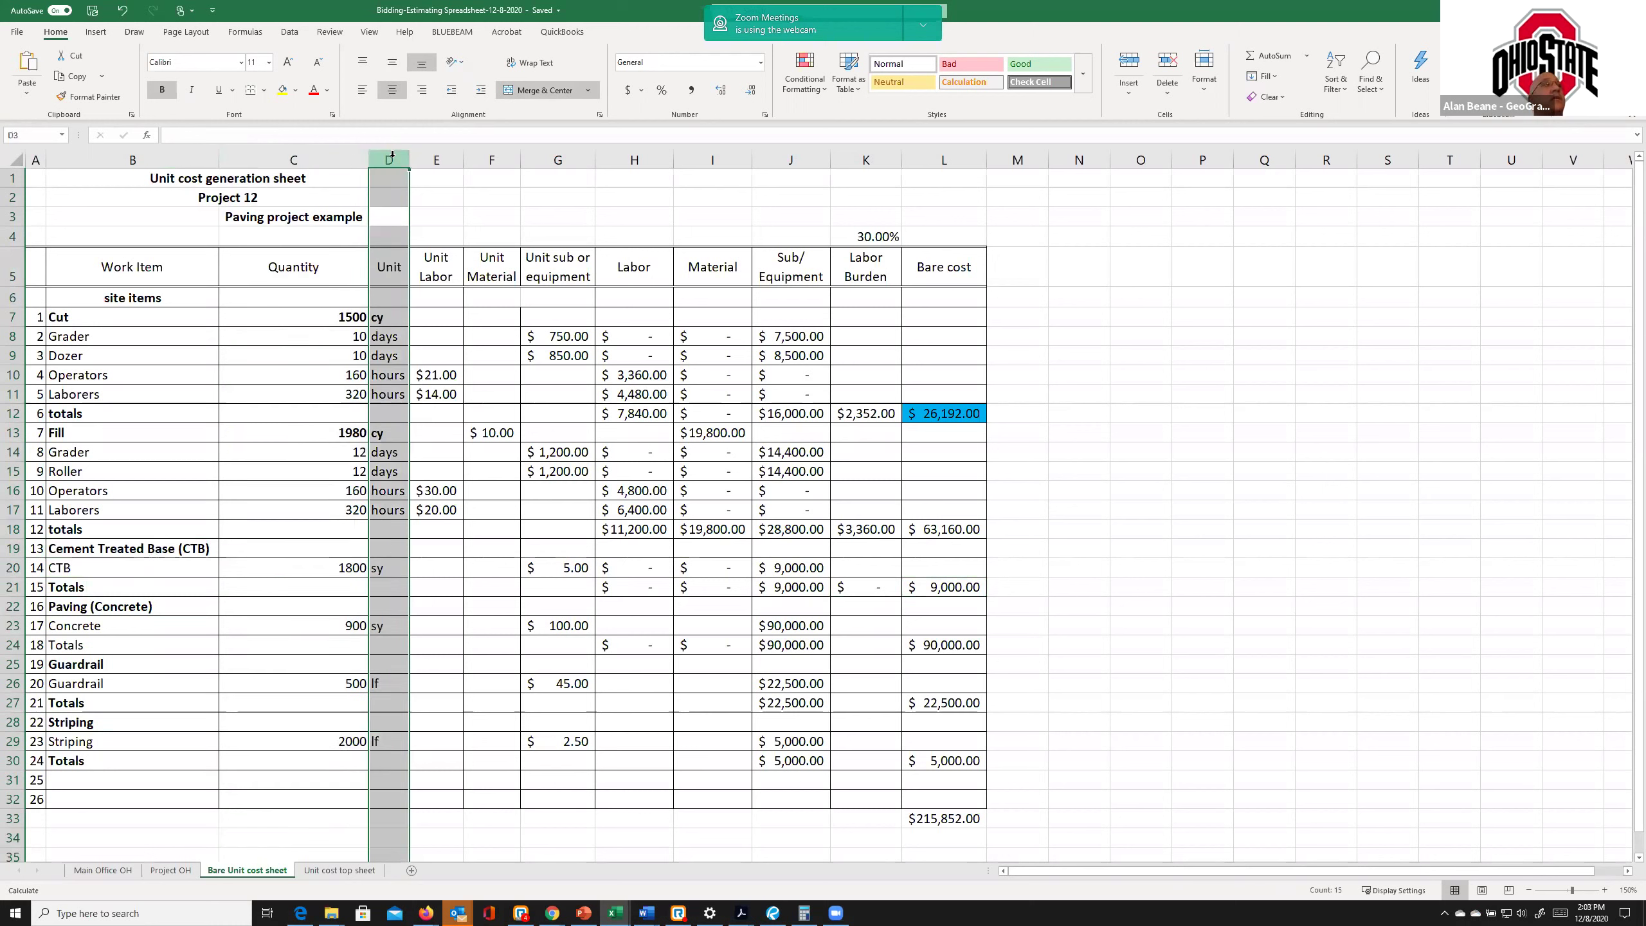
click(438, 156)
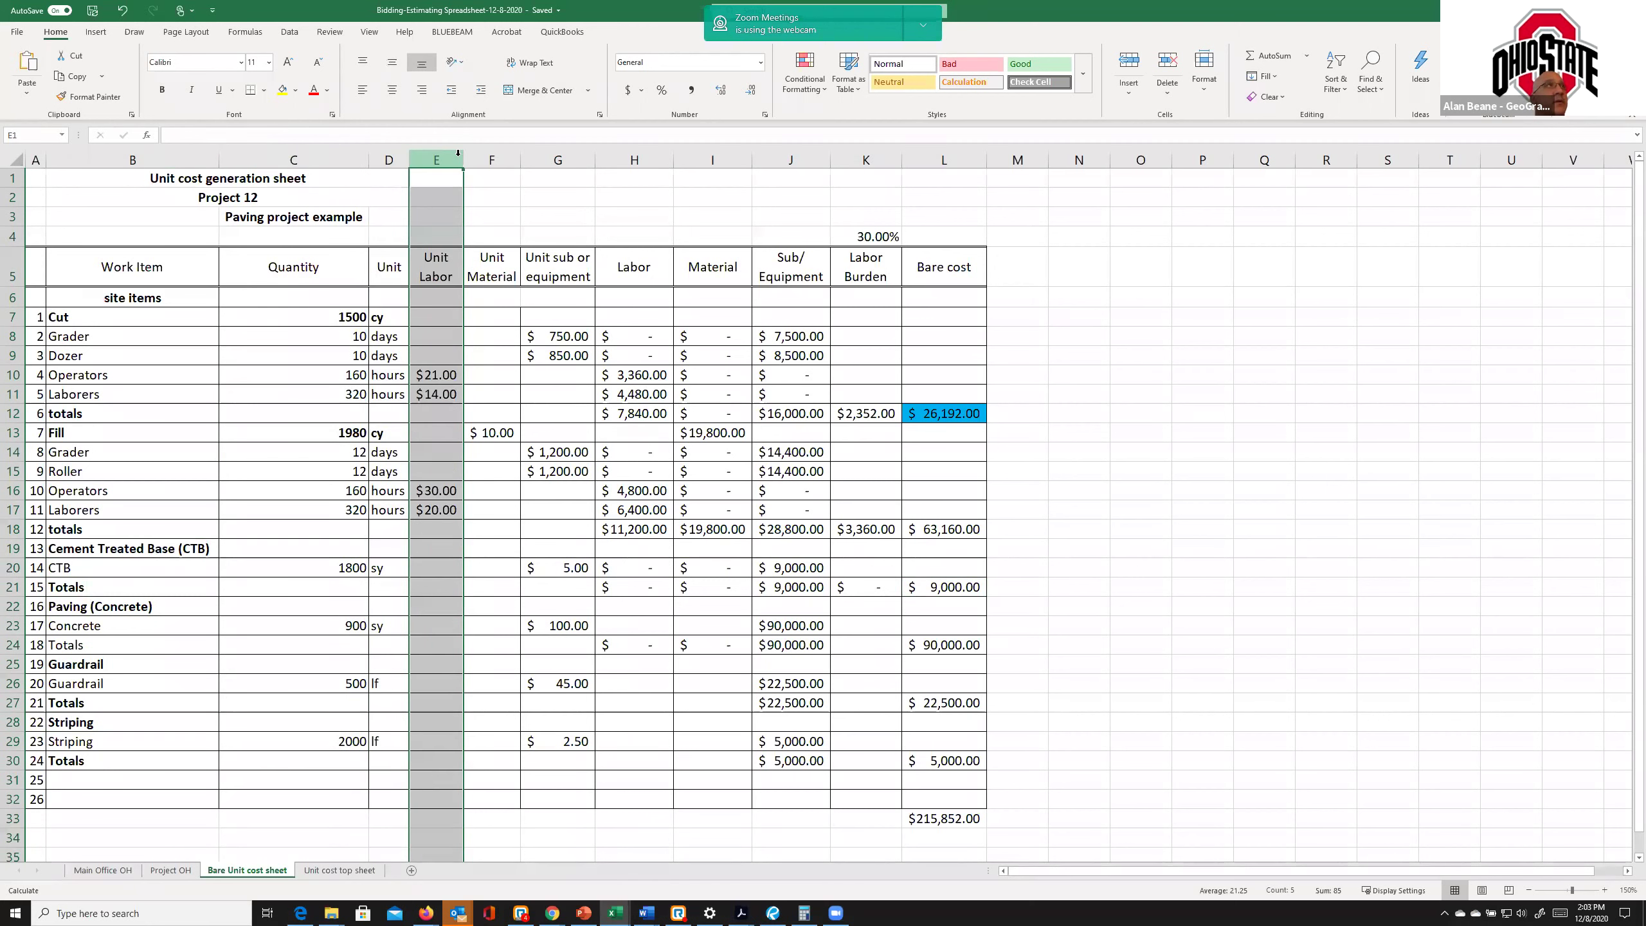
click(495, 156)
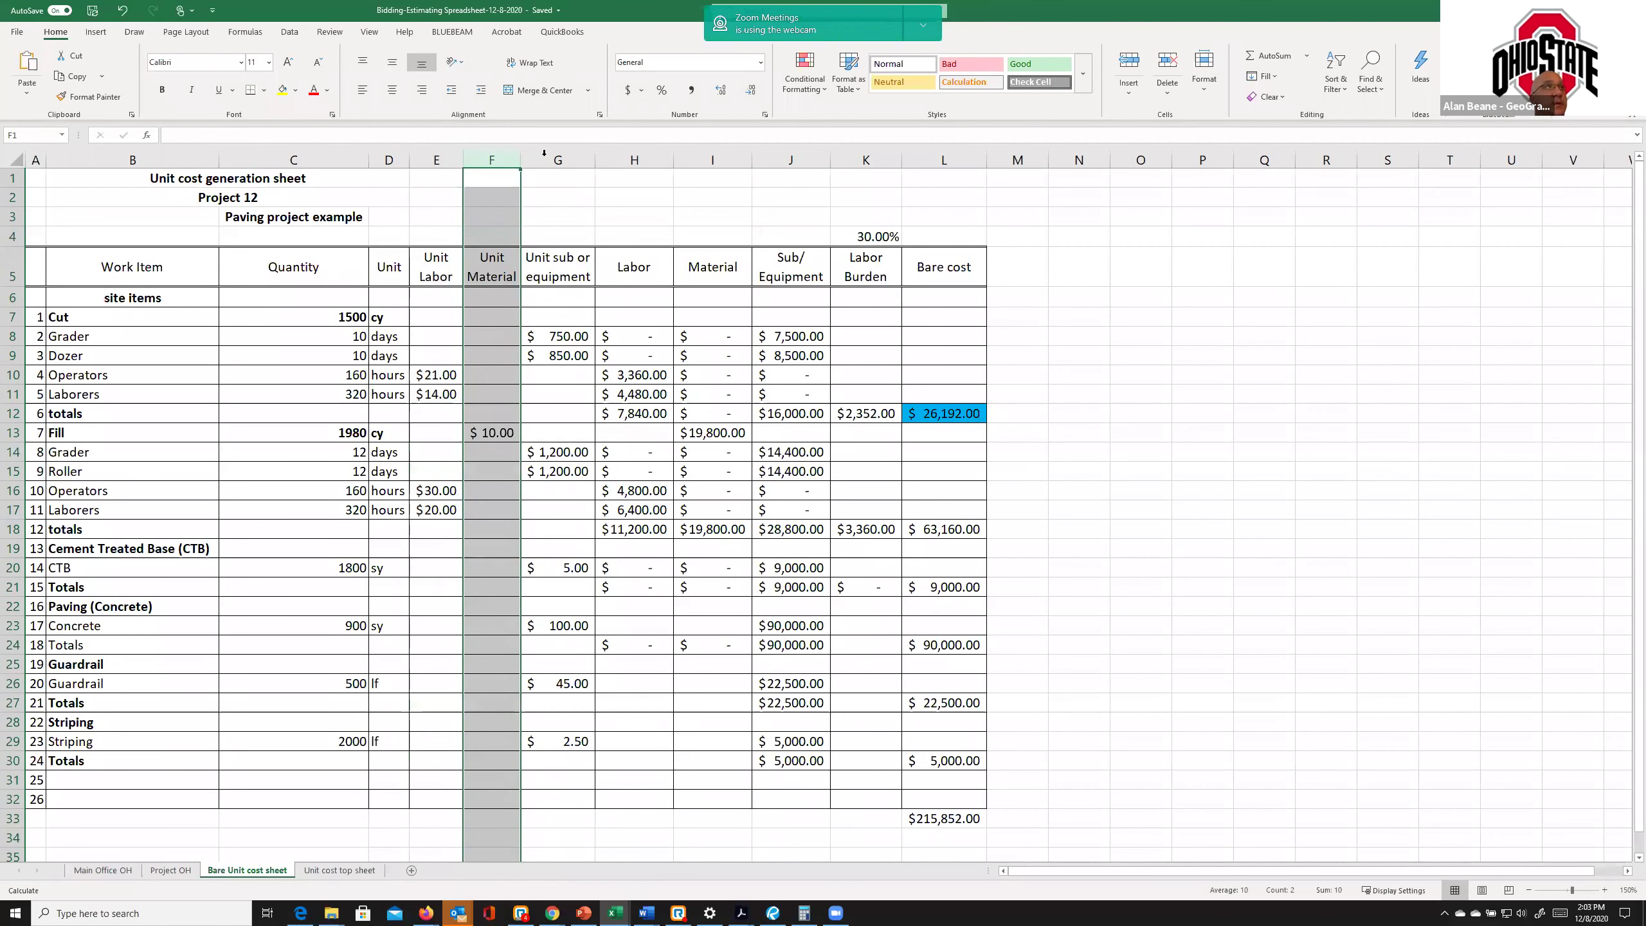
click(544, 156)
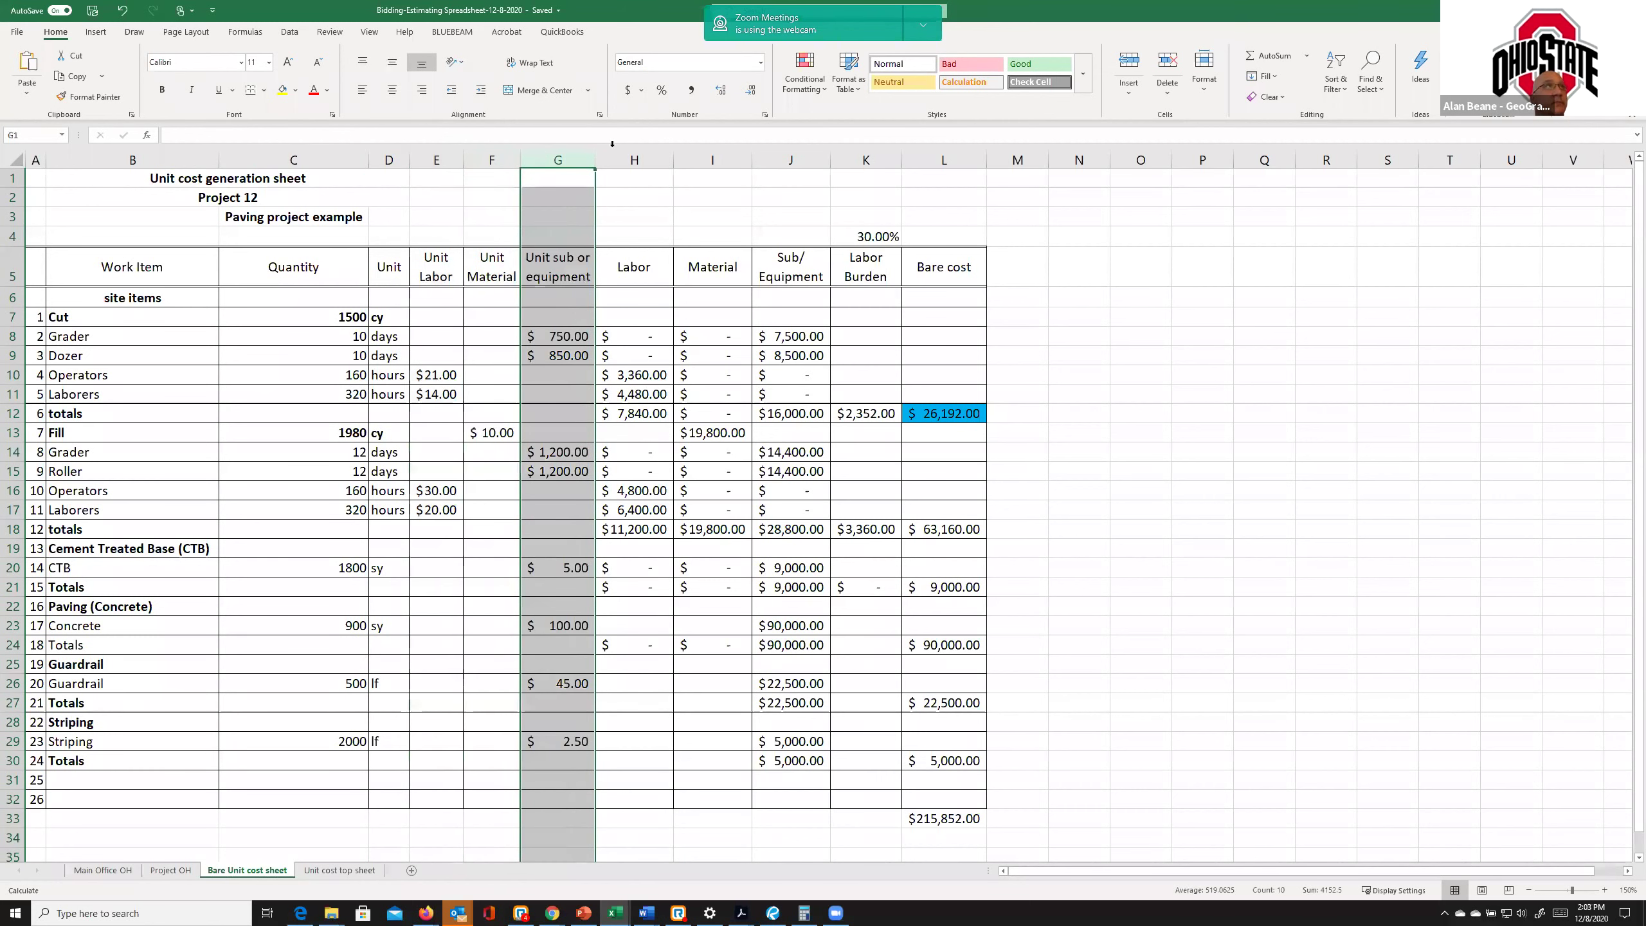
click(662, 157)
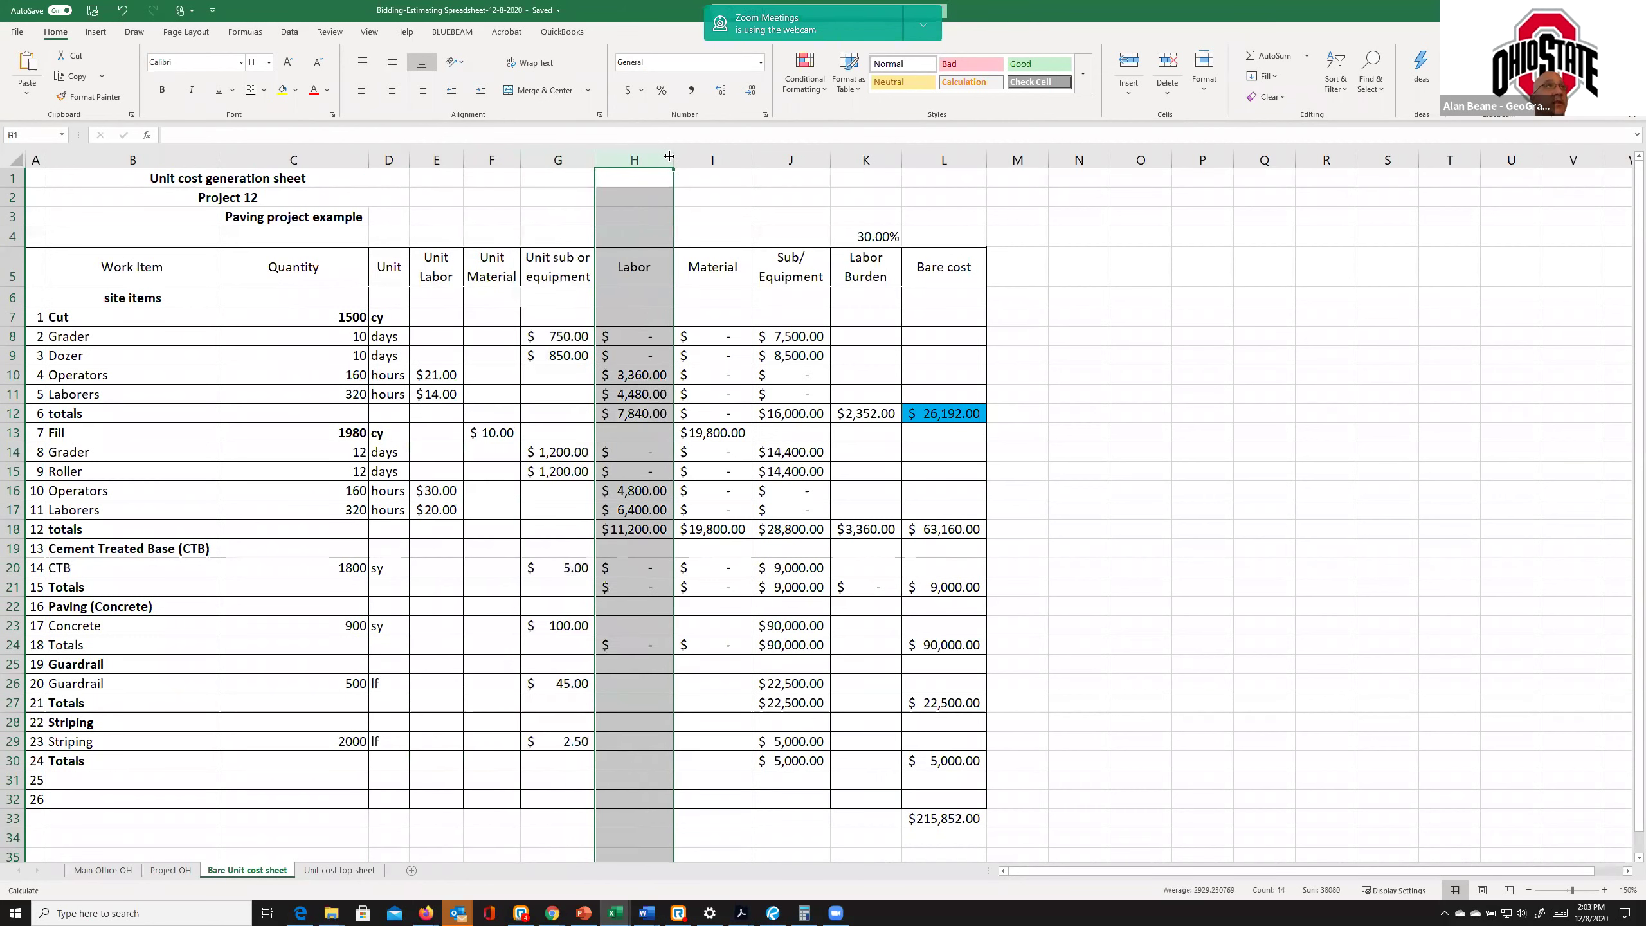
click(697, 155)
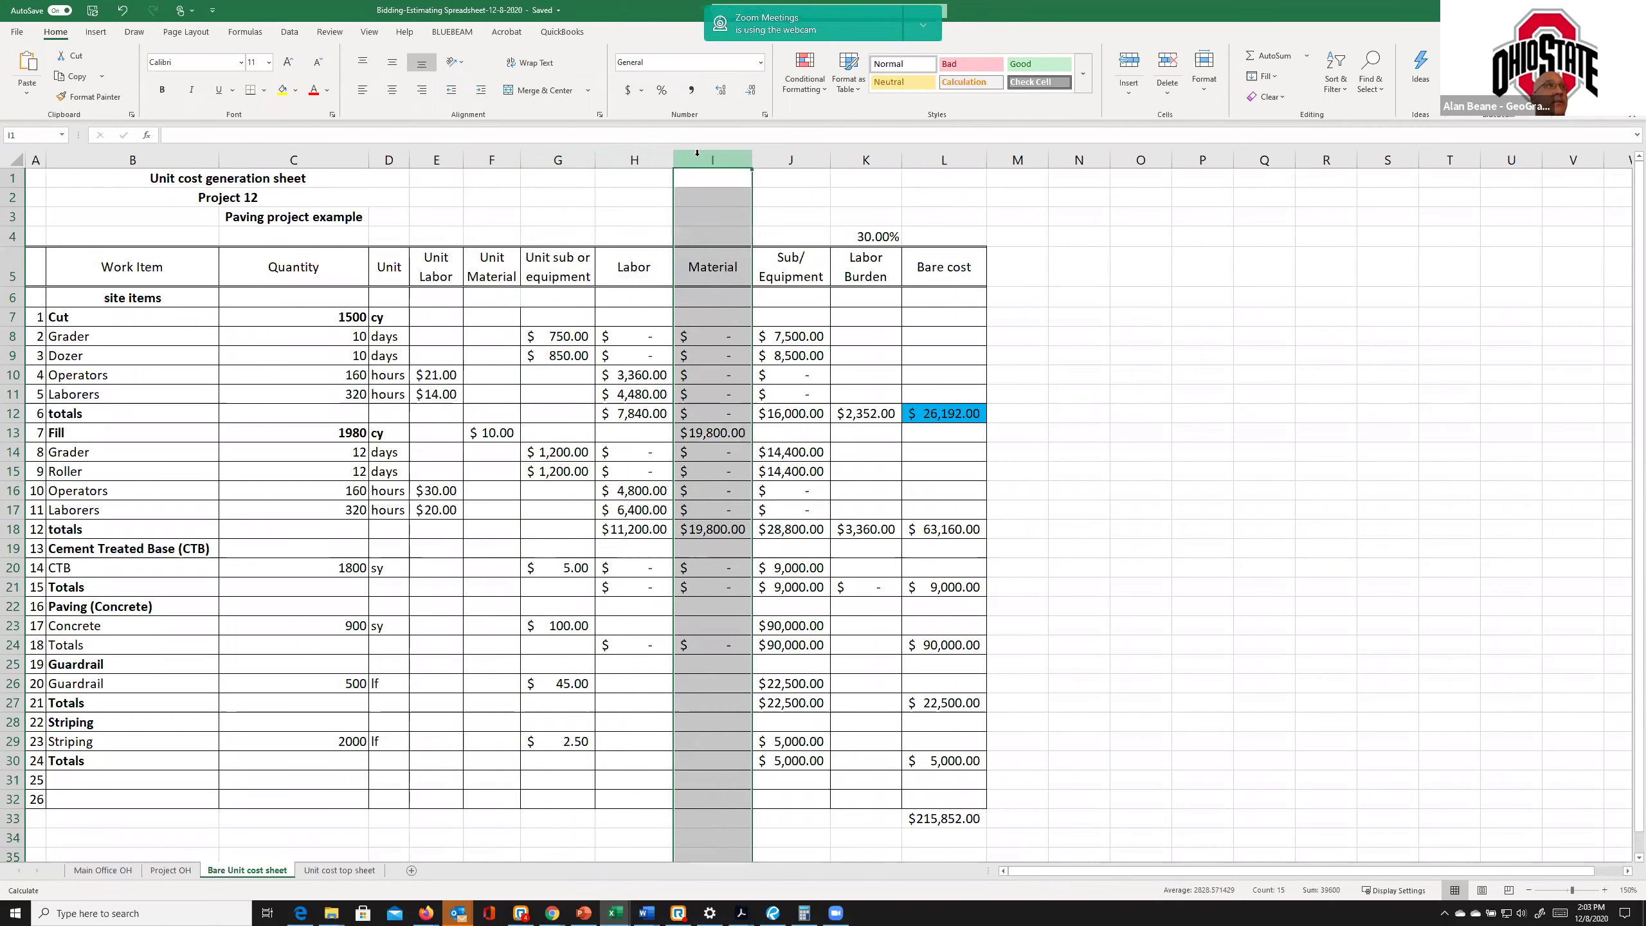
click(780, 153)
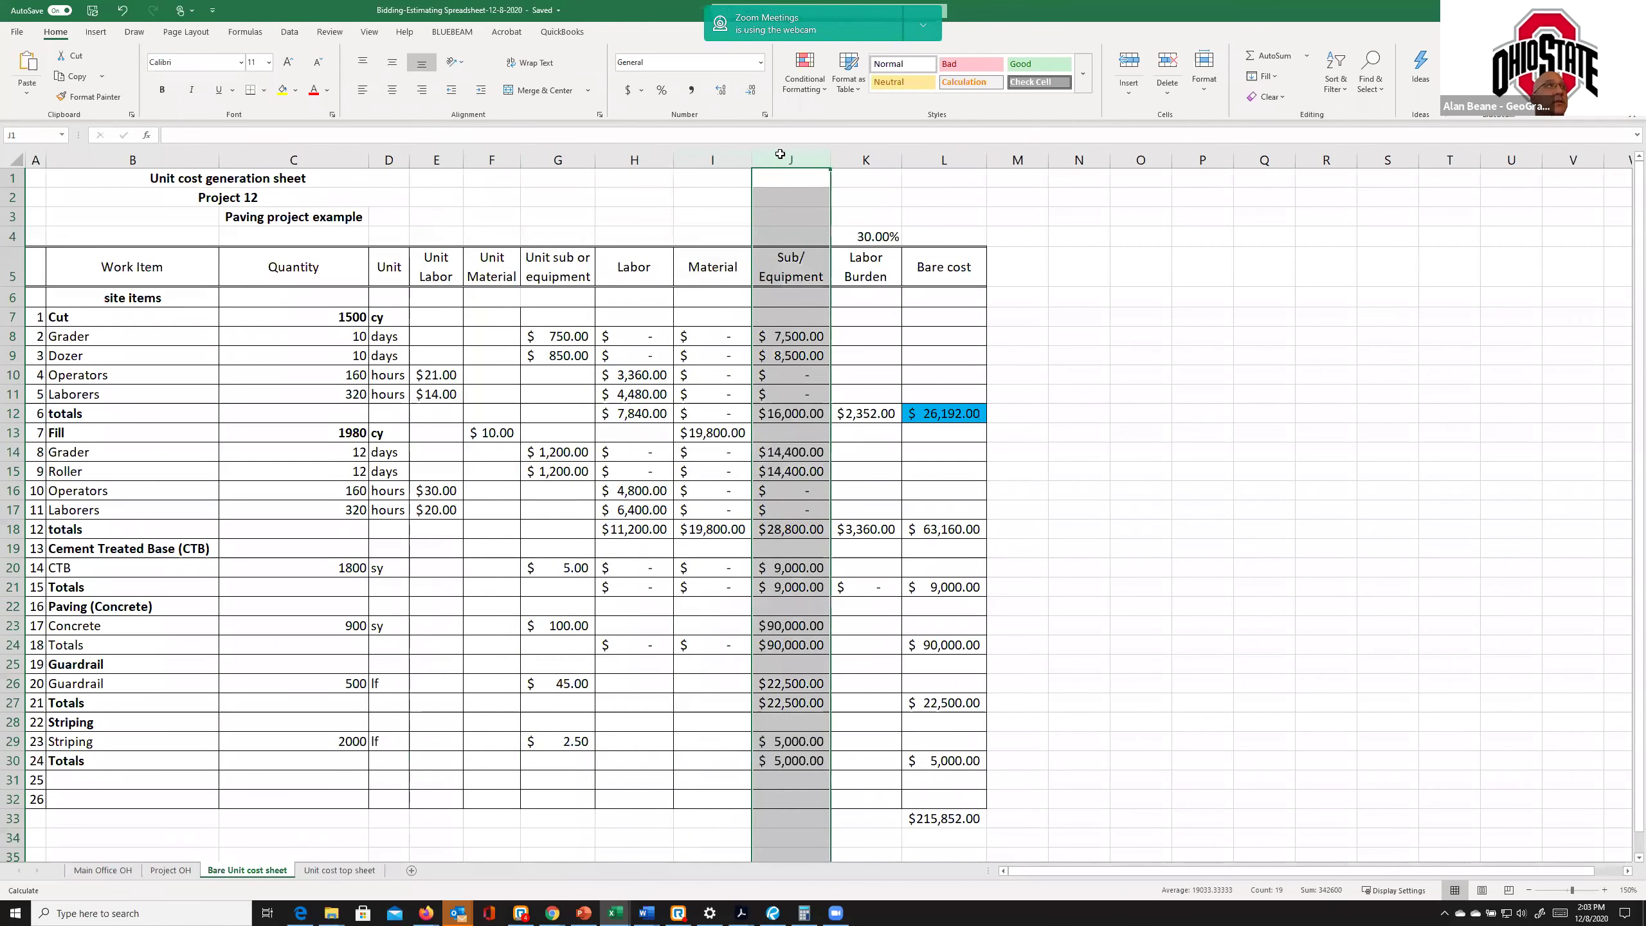
click(543, 339)
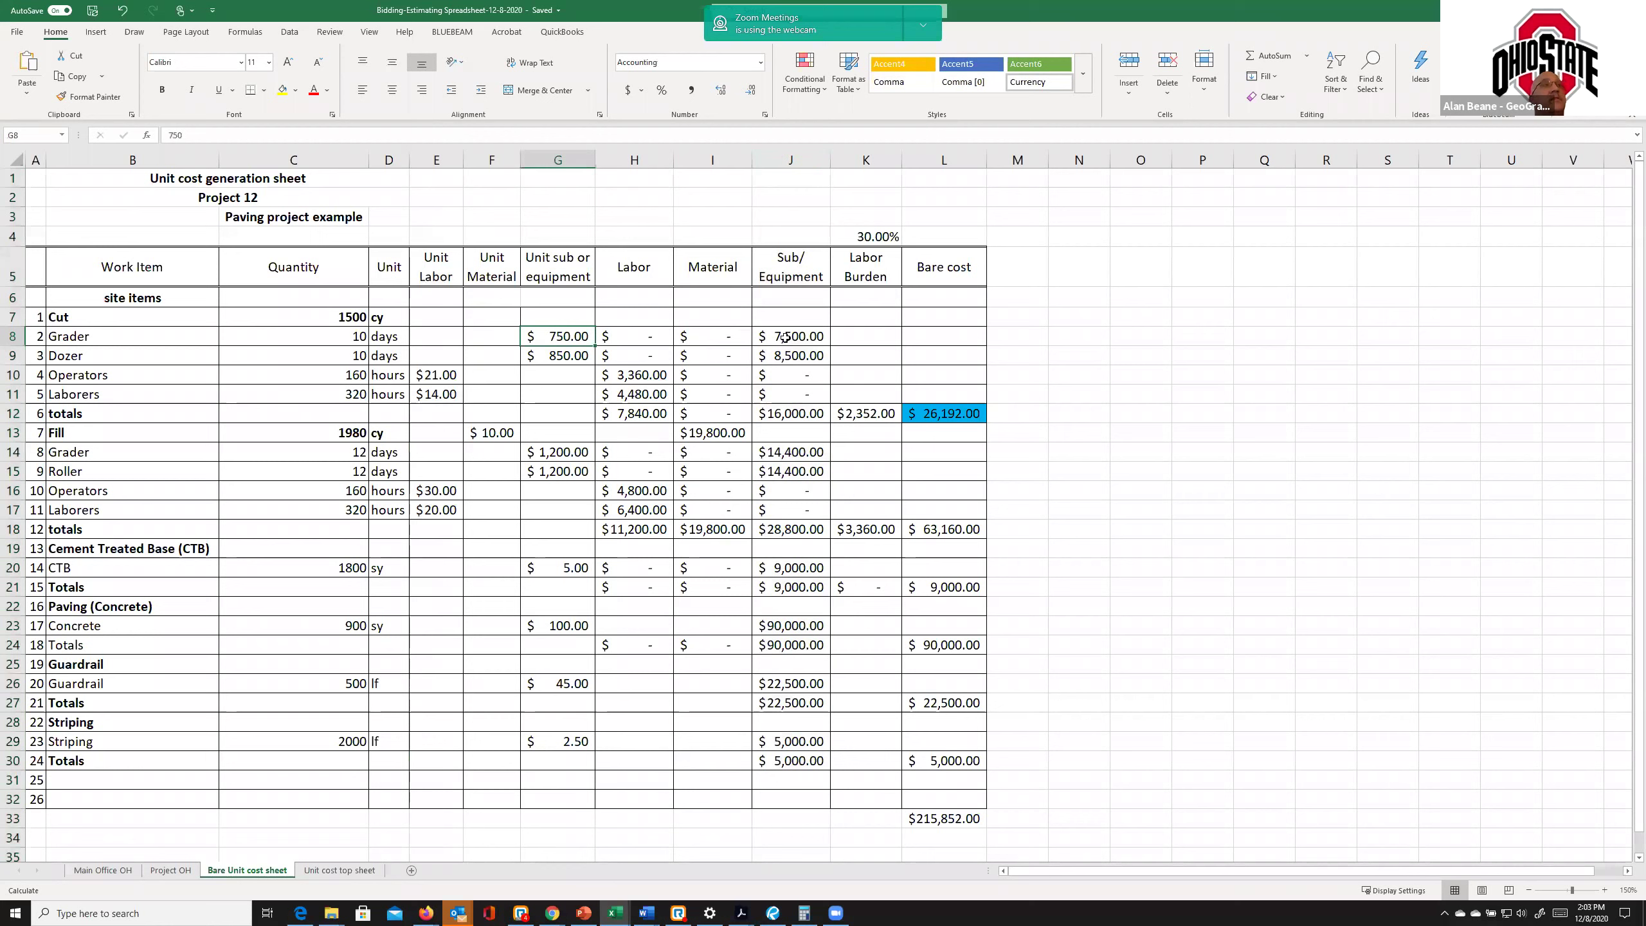
click(784, 337)
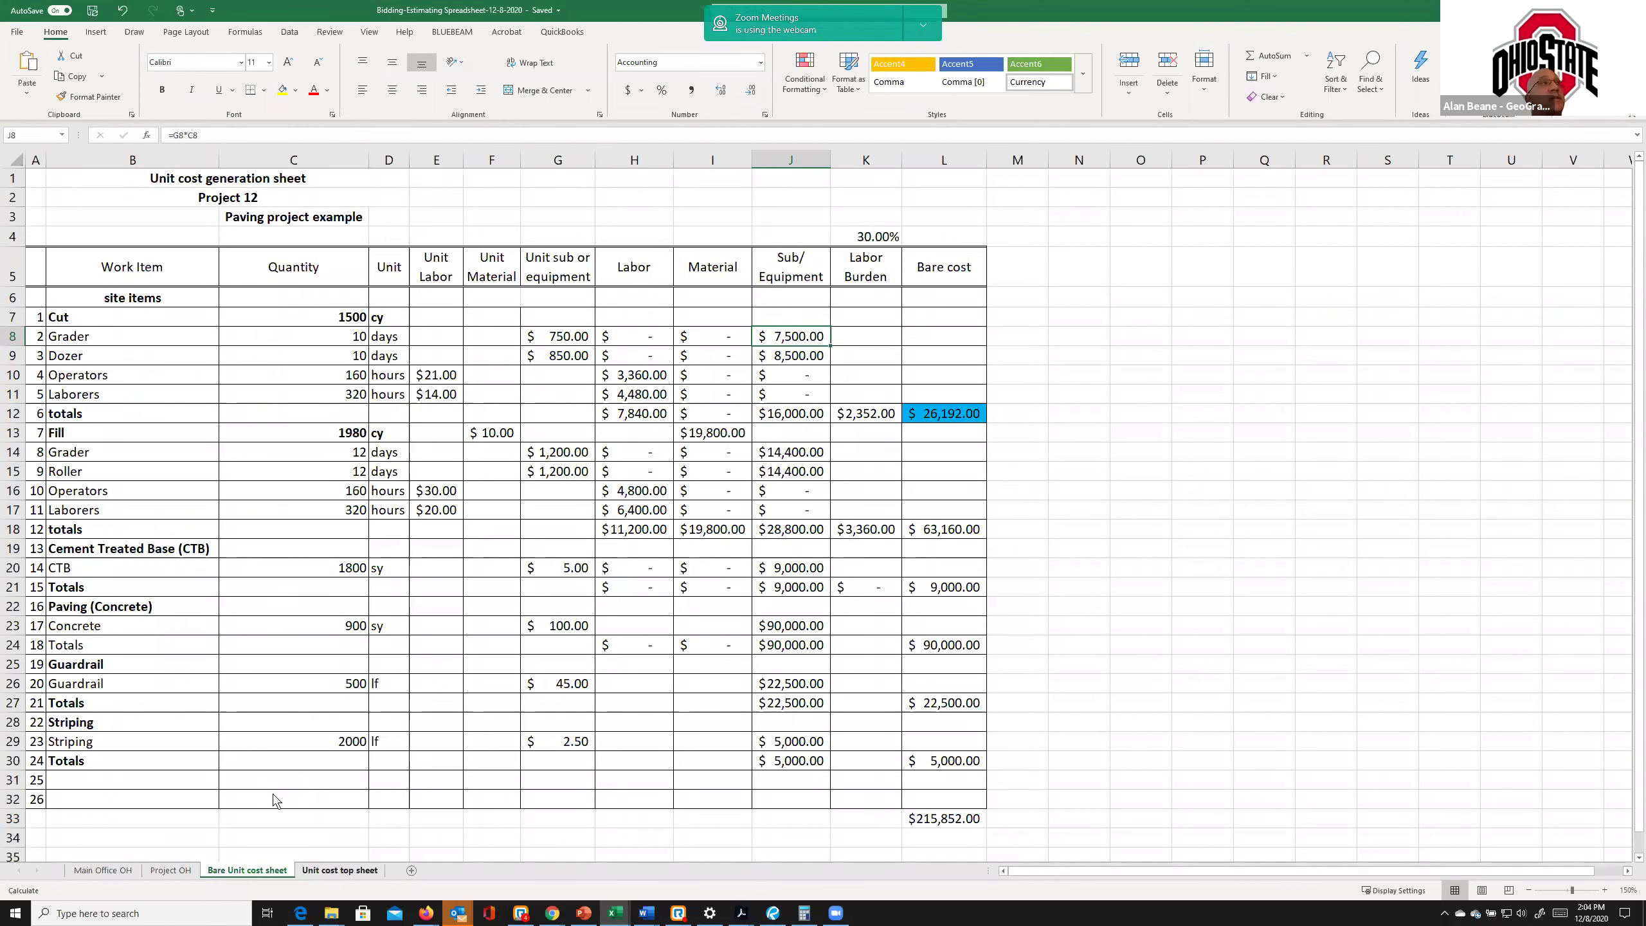
- Open the Unit cost top sheet and enlarge the view of the final unit cost table
key(ctrl+Page_Down)
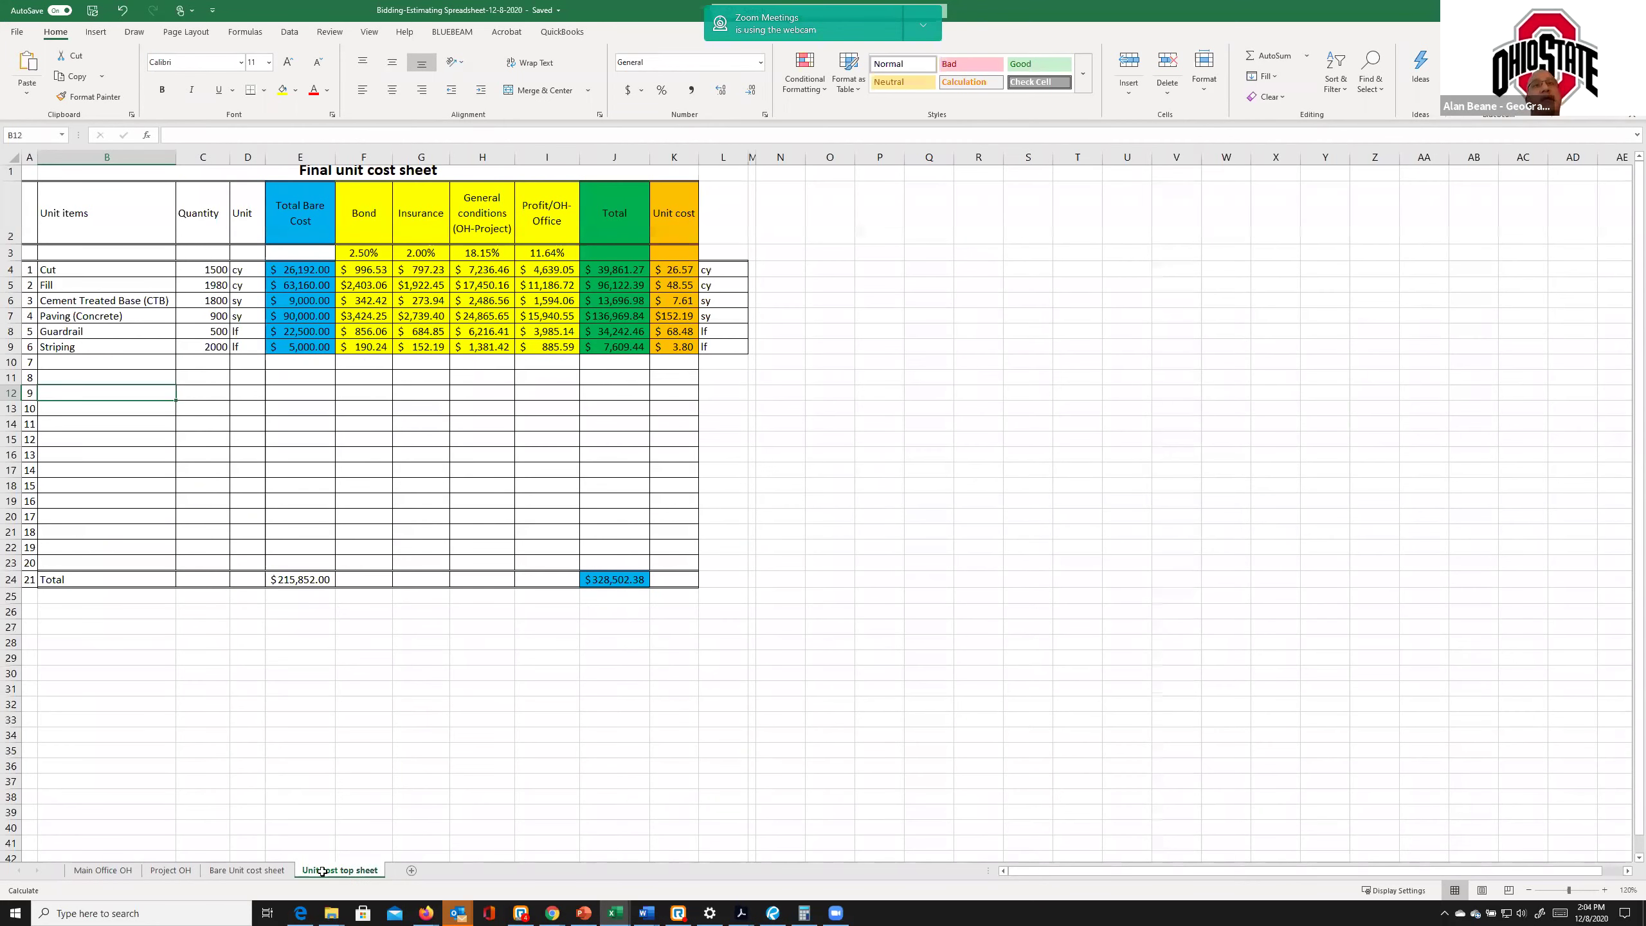
click(1606, 890)
click(1605, 890)
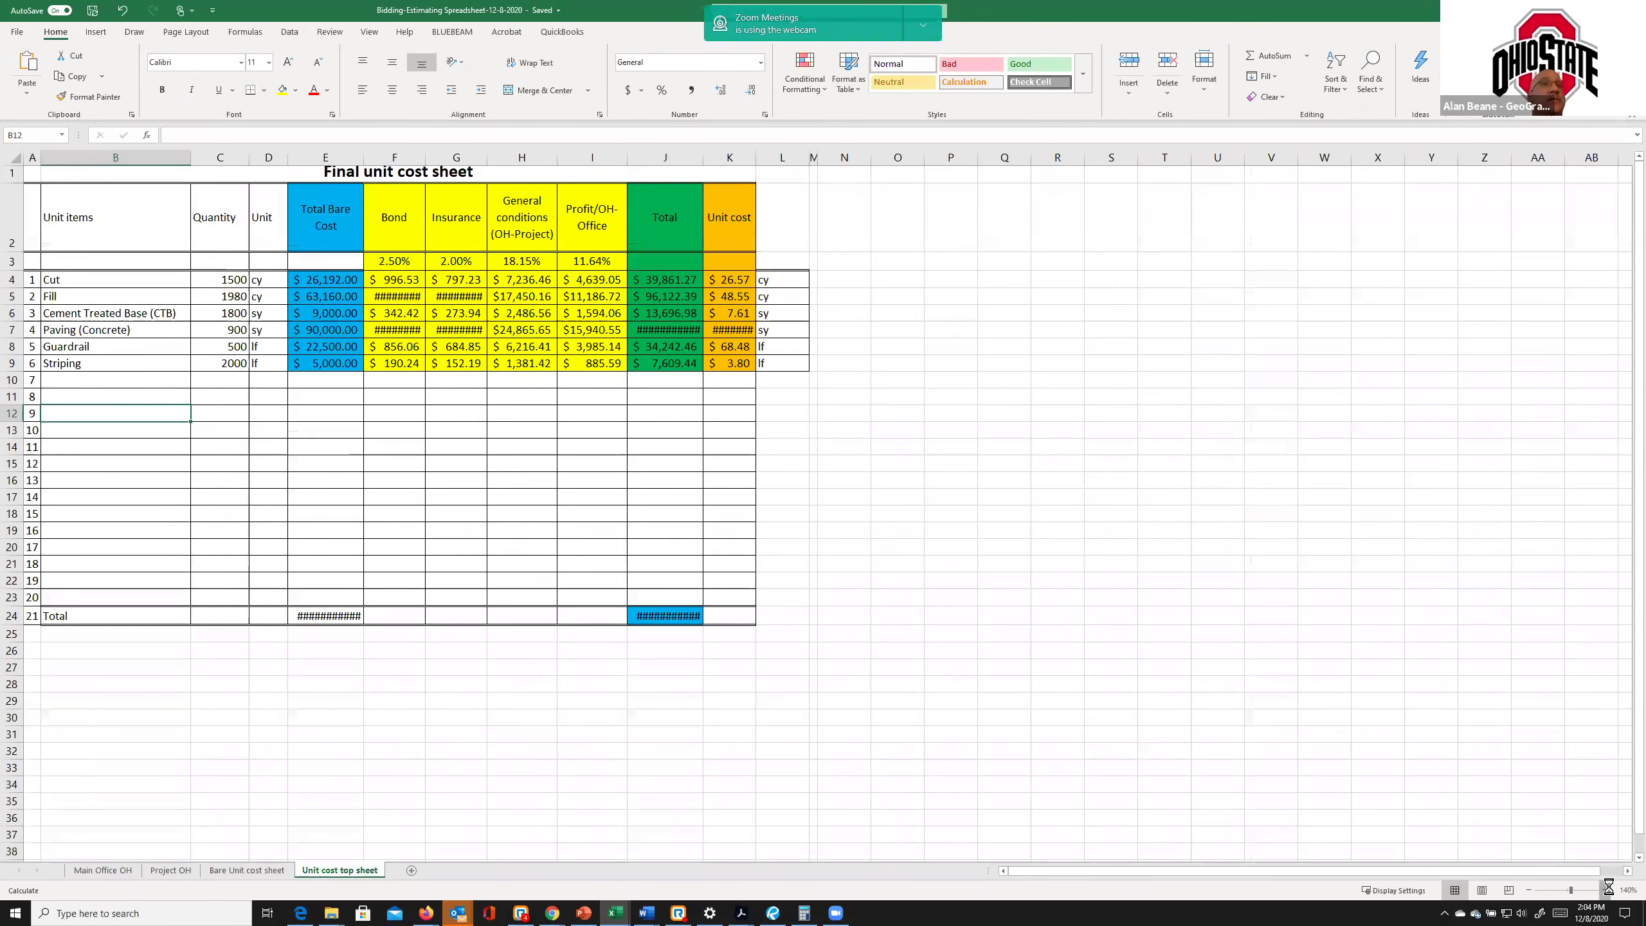
click(1607, 890)
click(1607, 889)
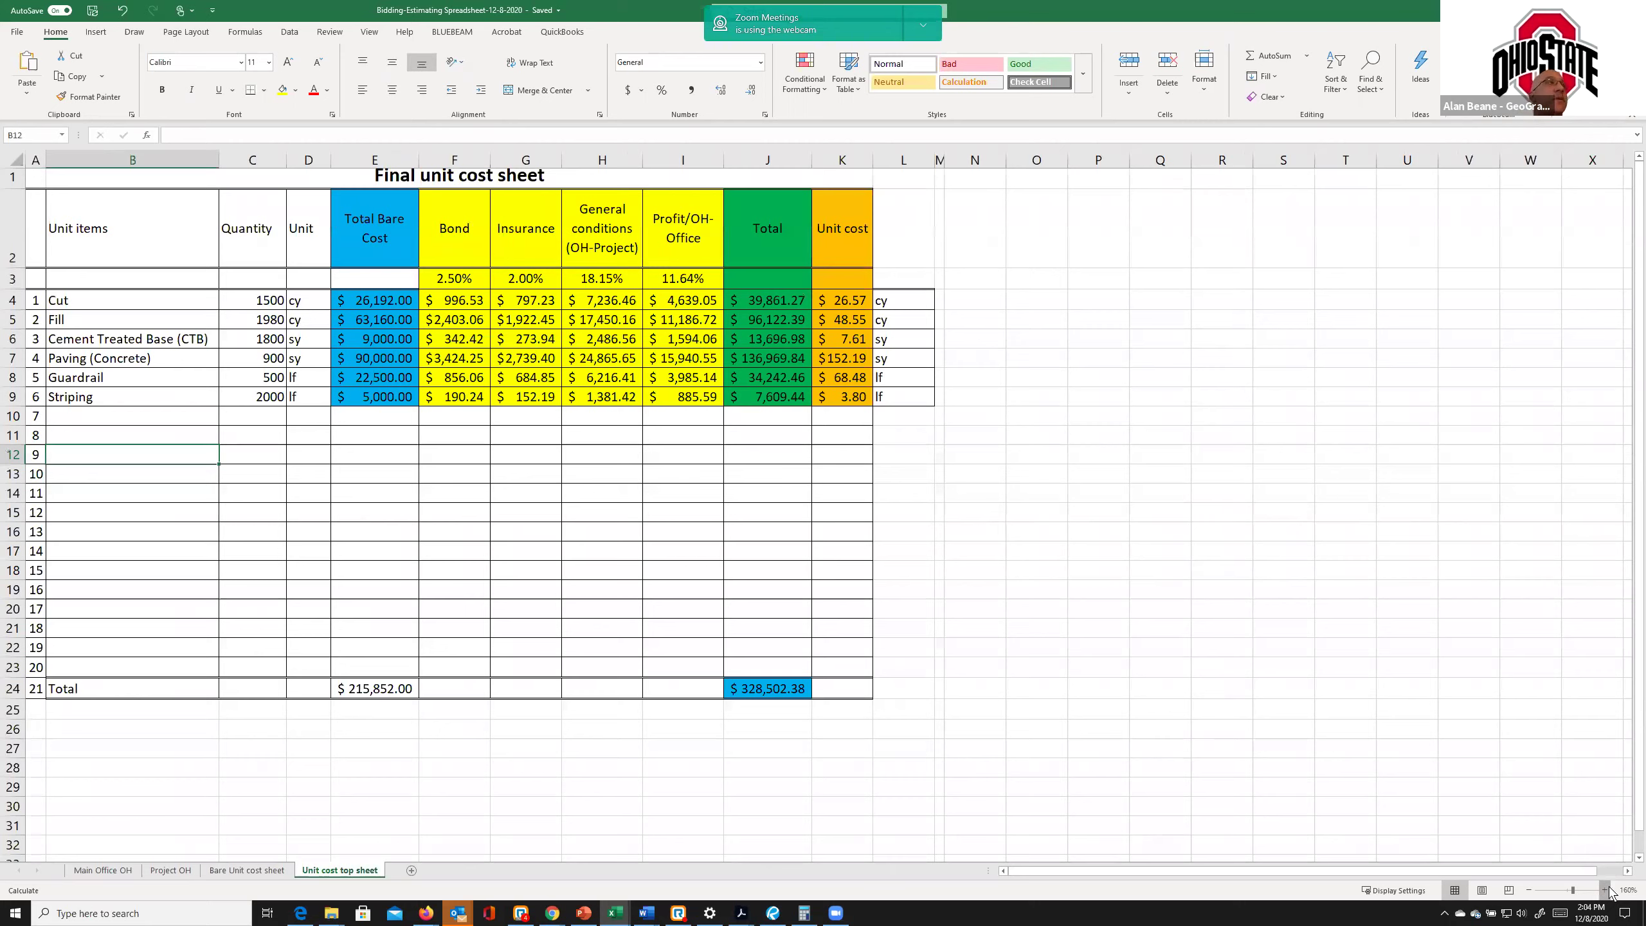
click(1607, 889)
click(1607, 890)
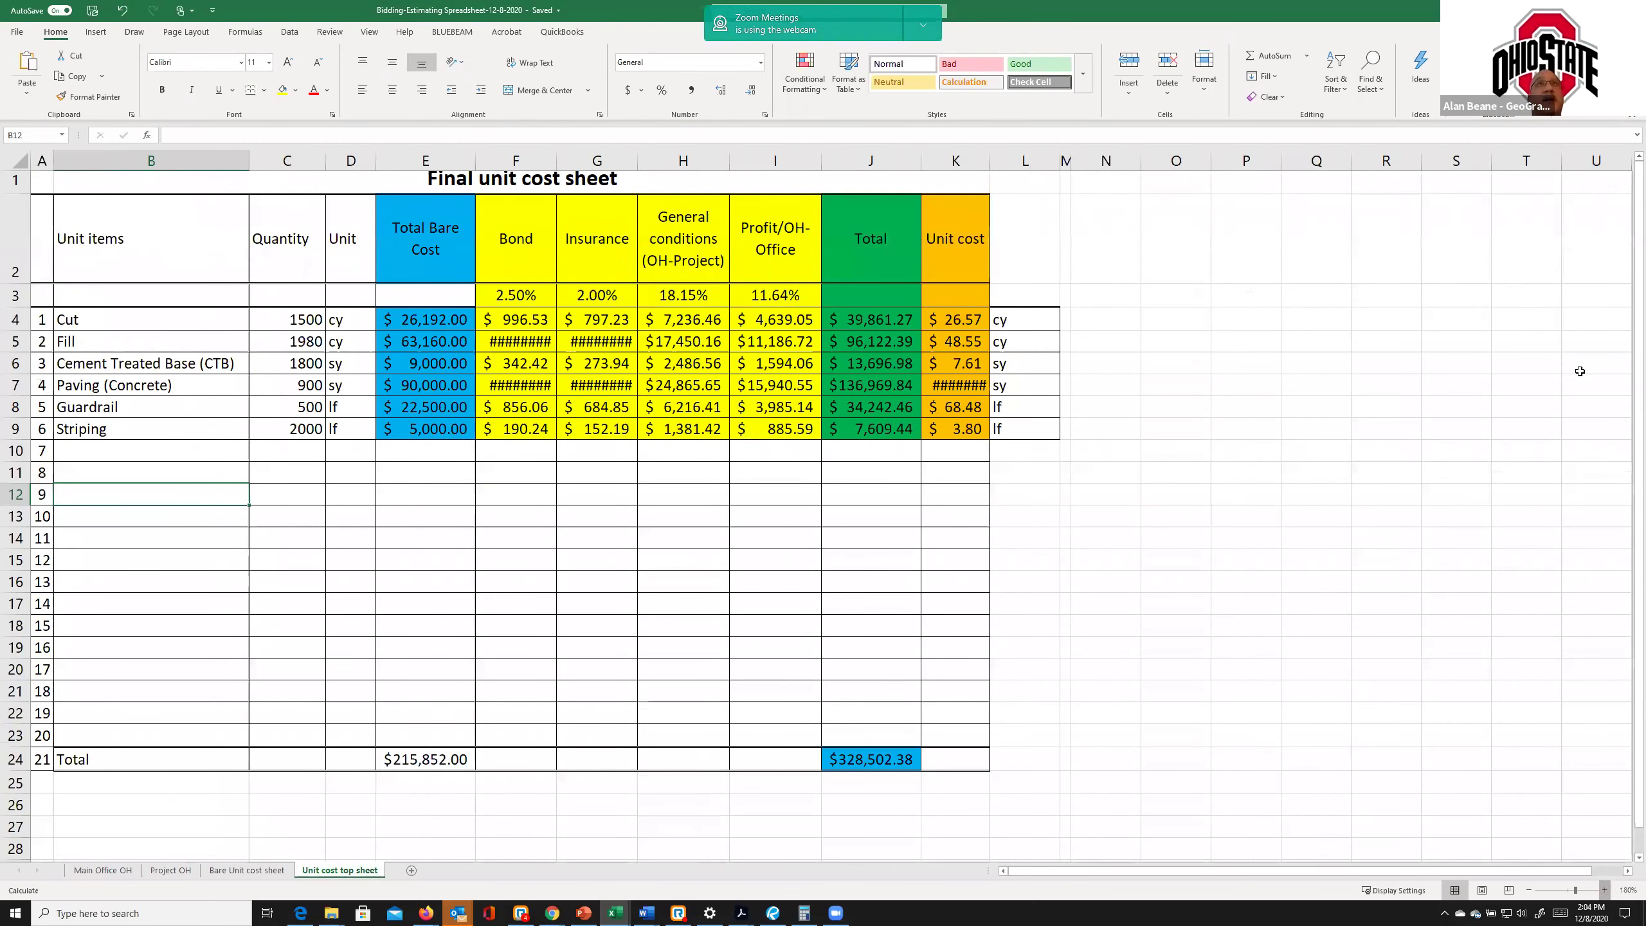
scroll(1579, 371, up, 1)
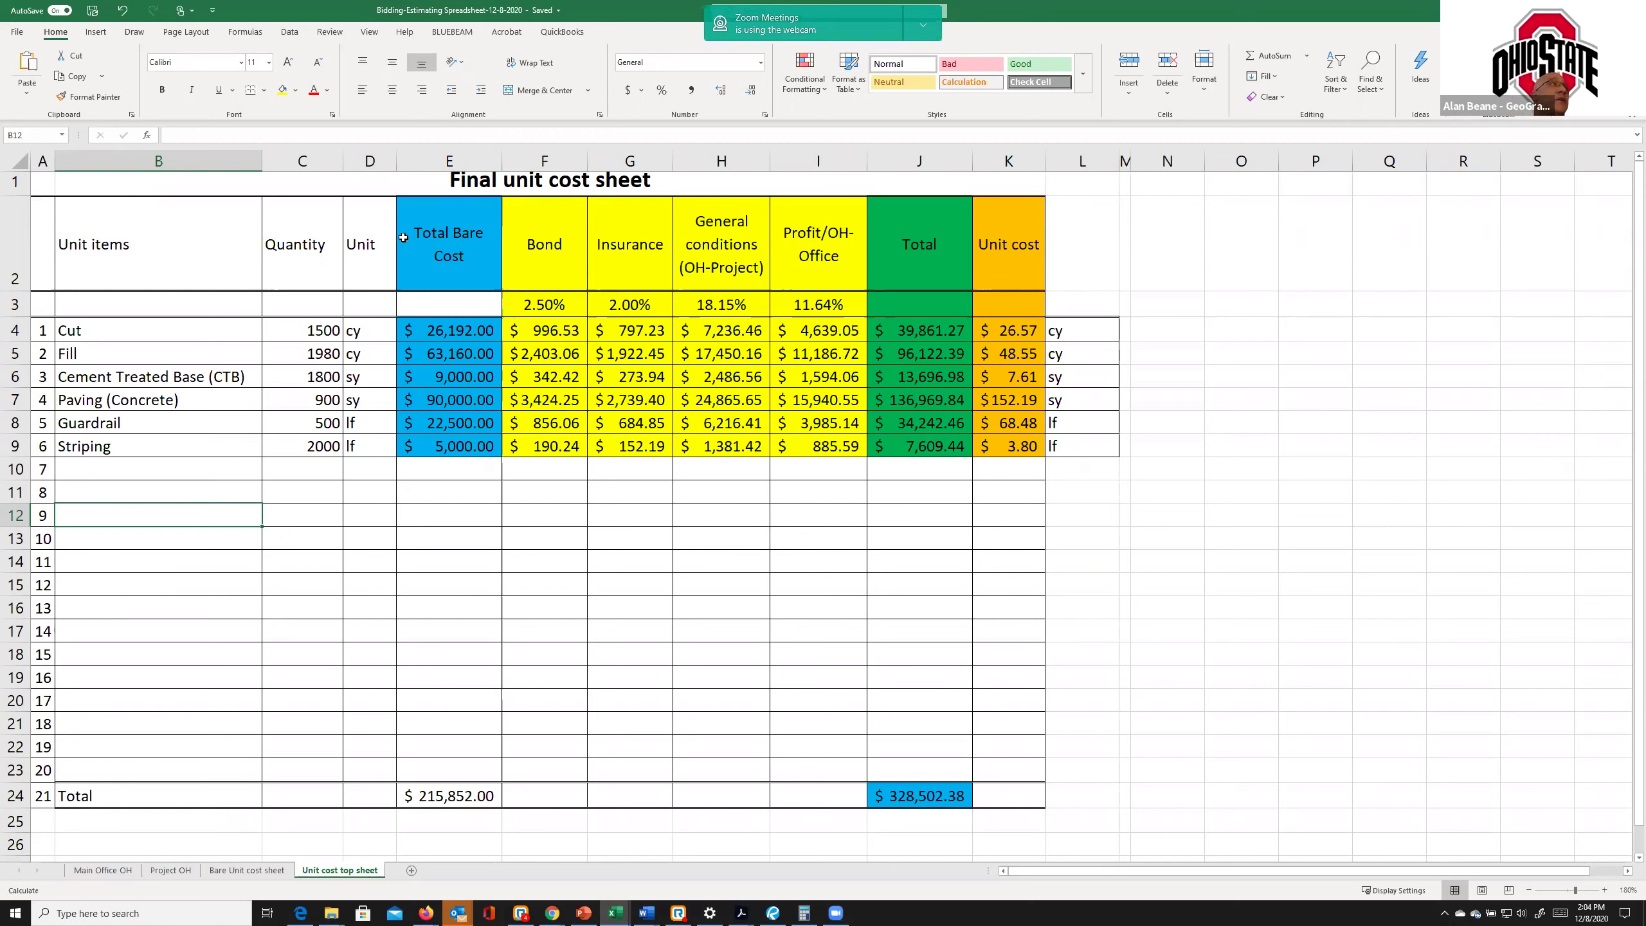
- Trace the Cut item's Total Bare Cost on the top sheet back to its totals cell on the Bare Unit cost sheet
click(454, 158)
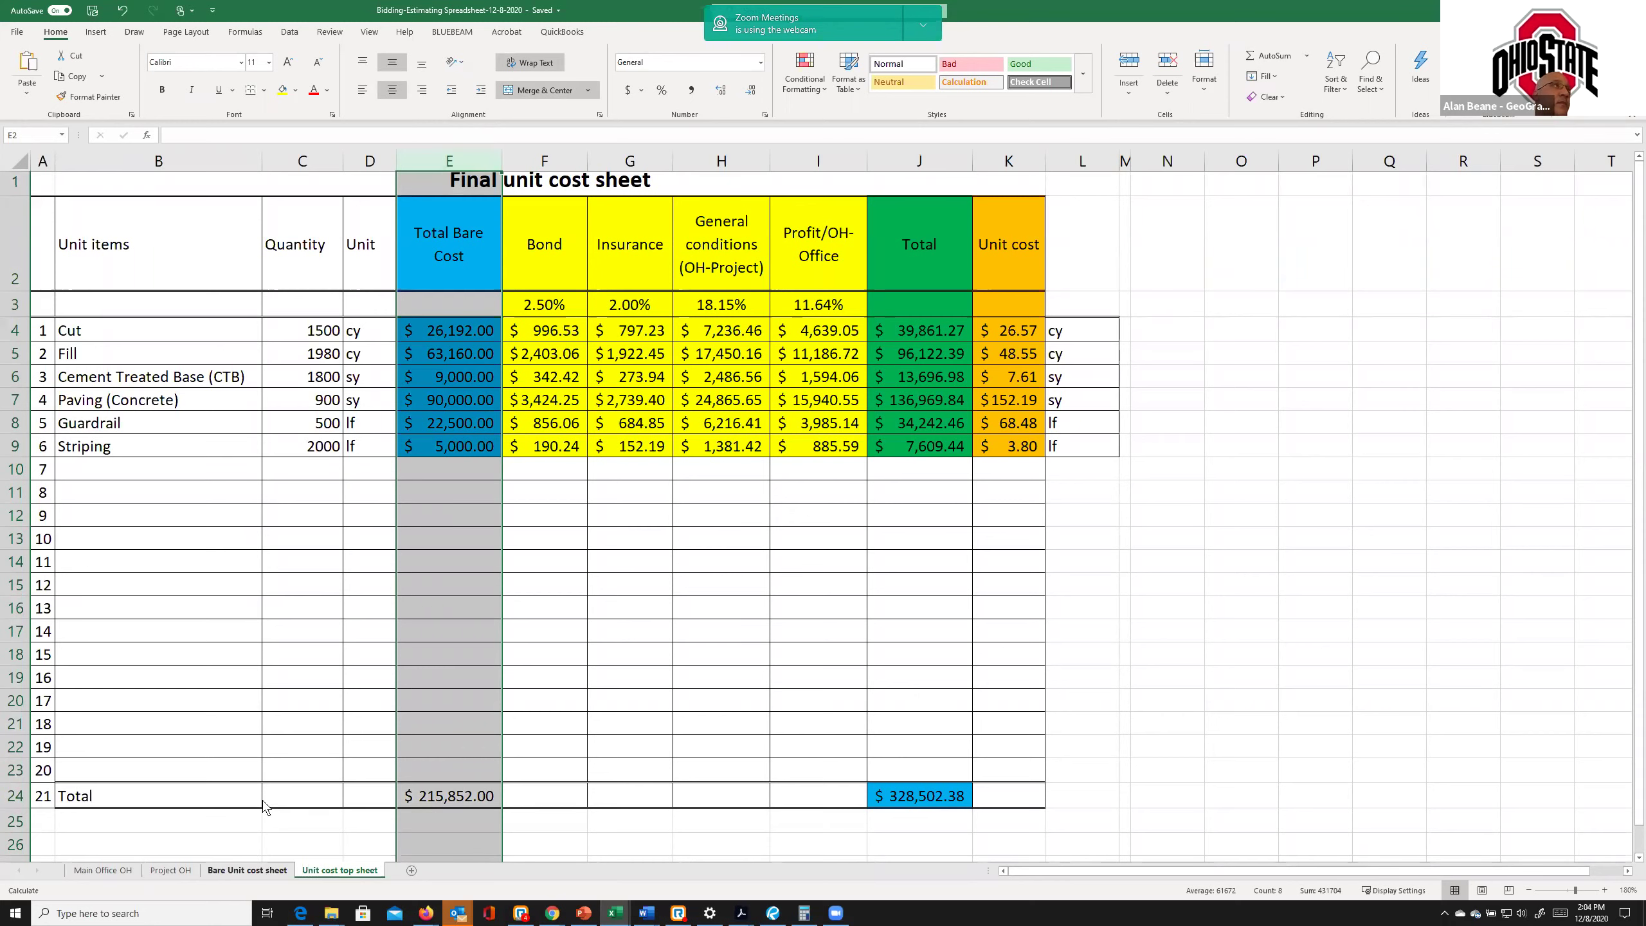
click(244, 870)
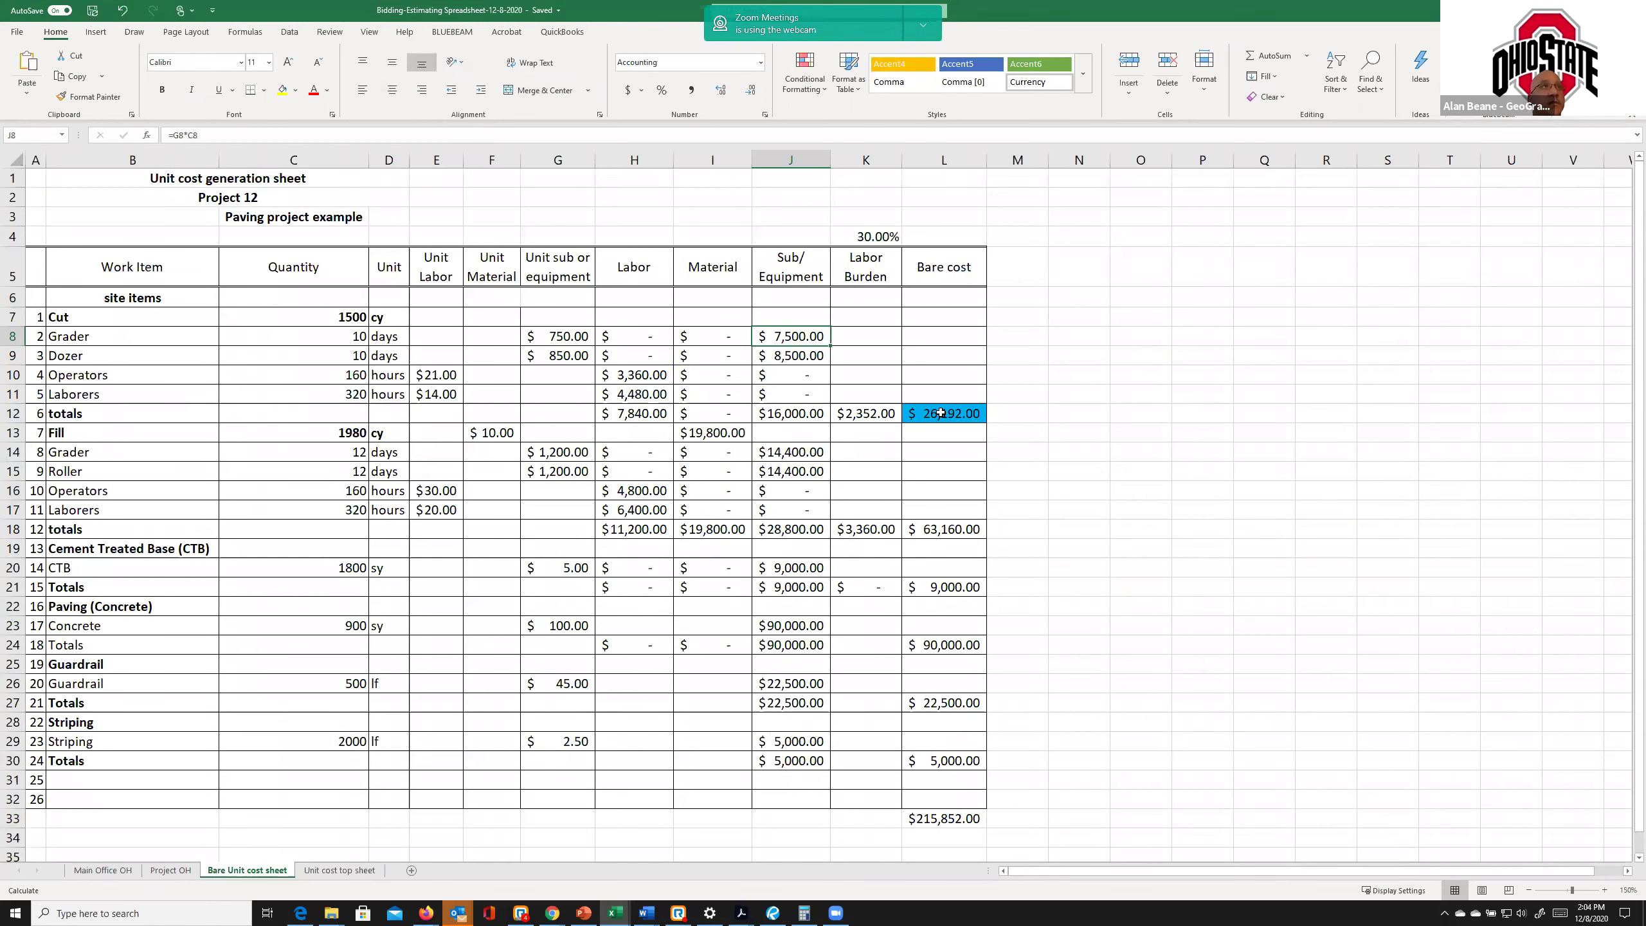
click(941, 413)
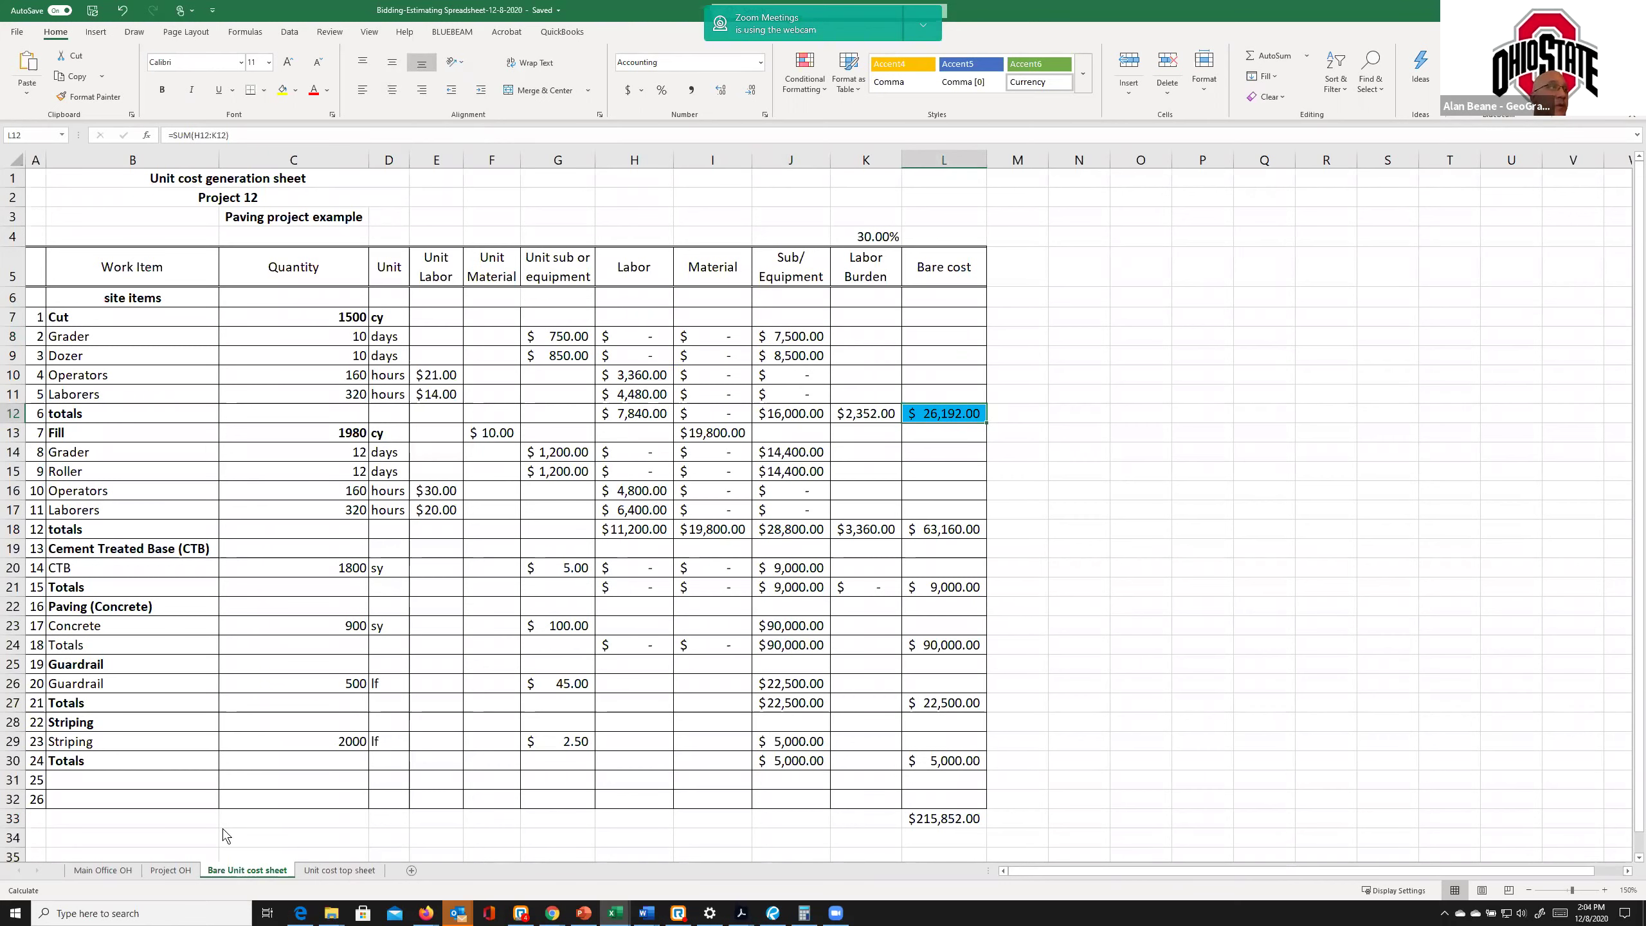
click(337, 871)
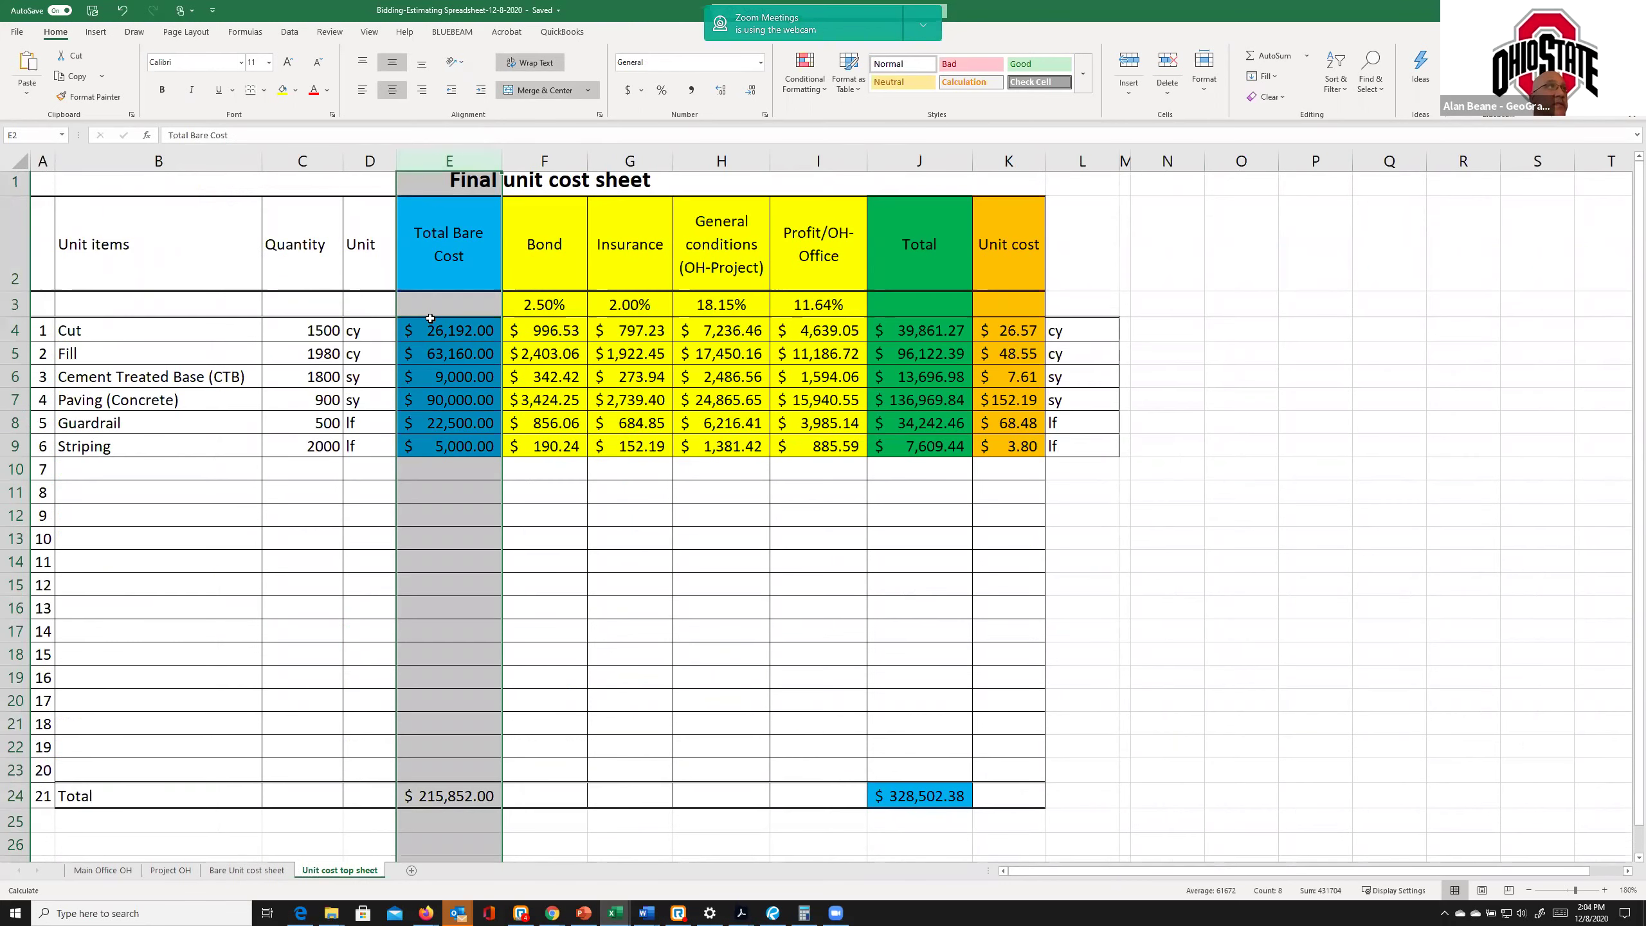
click(430, 320)
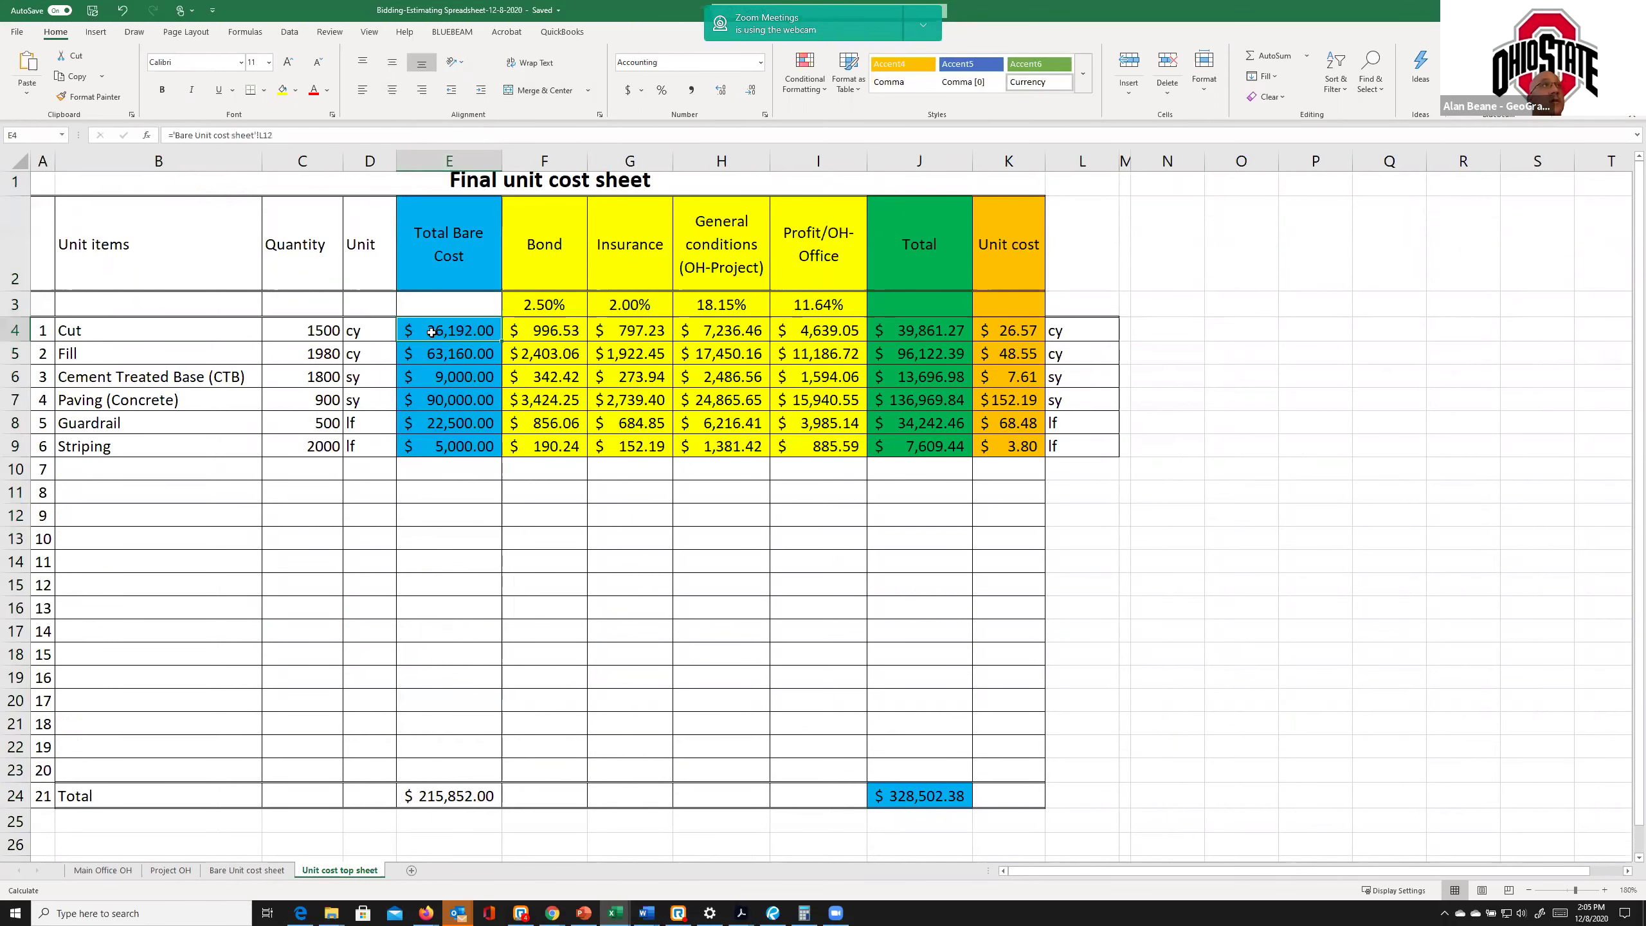
- Review the bond percentage and the headings from Bond through Insurance, General conditions, Profit/OH-Office and Total to Unit cost
click(546, 306)
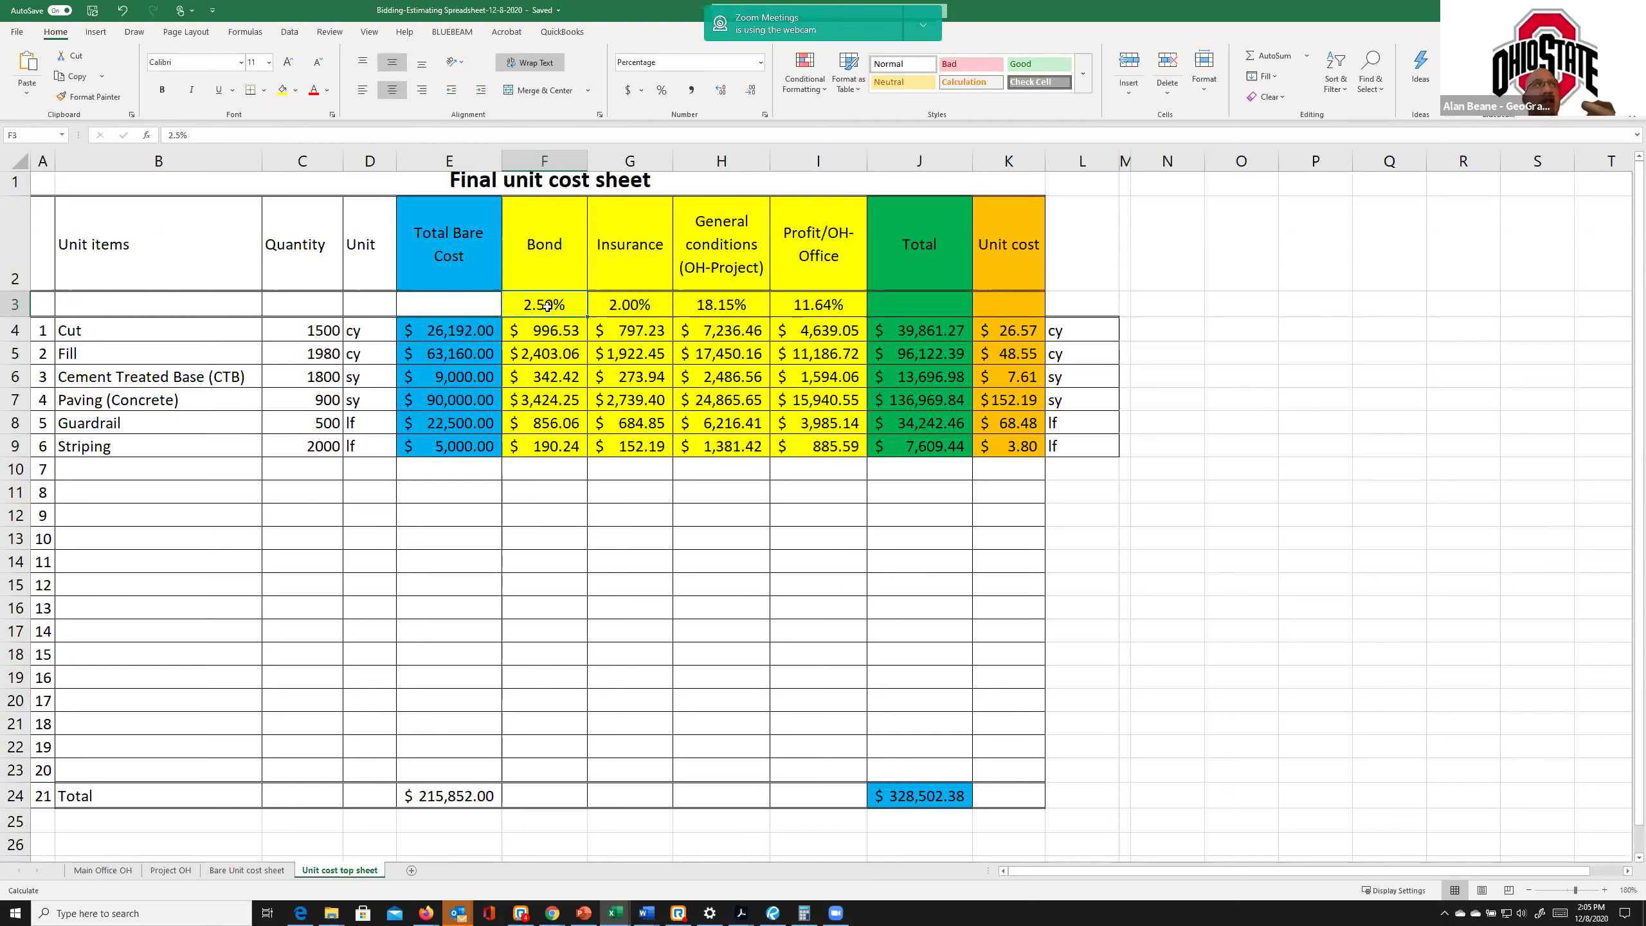
click(553, 264)
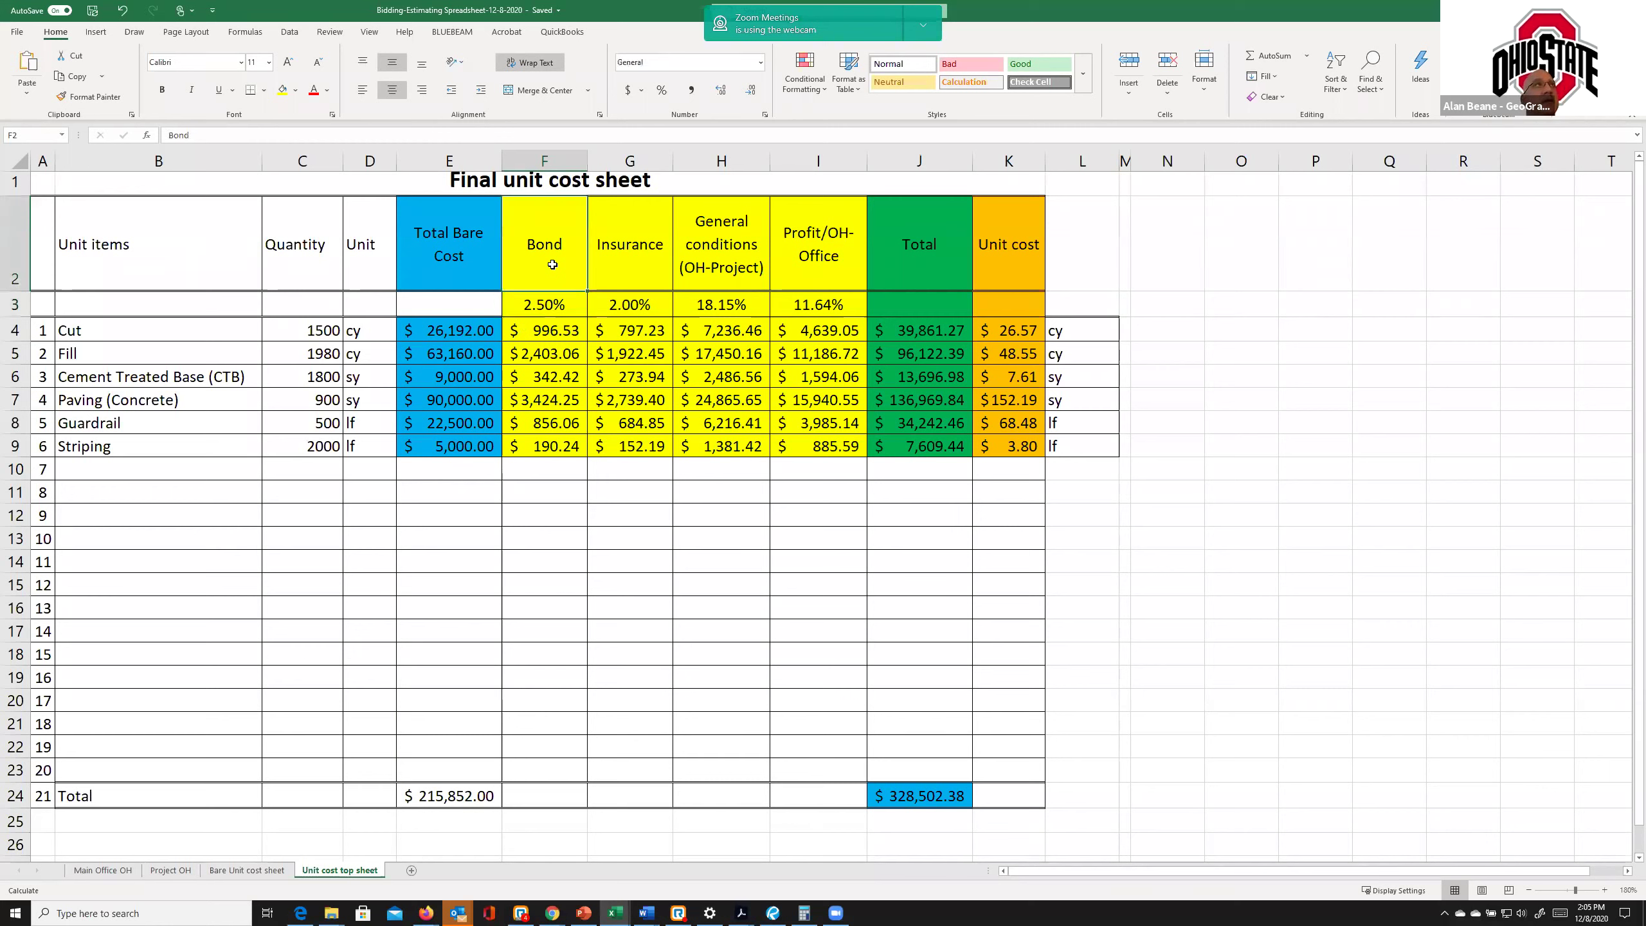
key(Right)
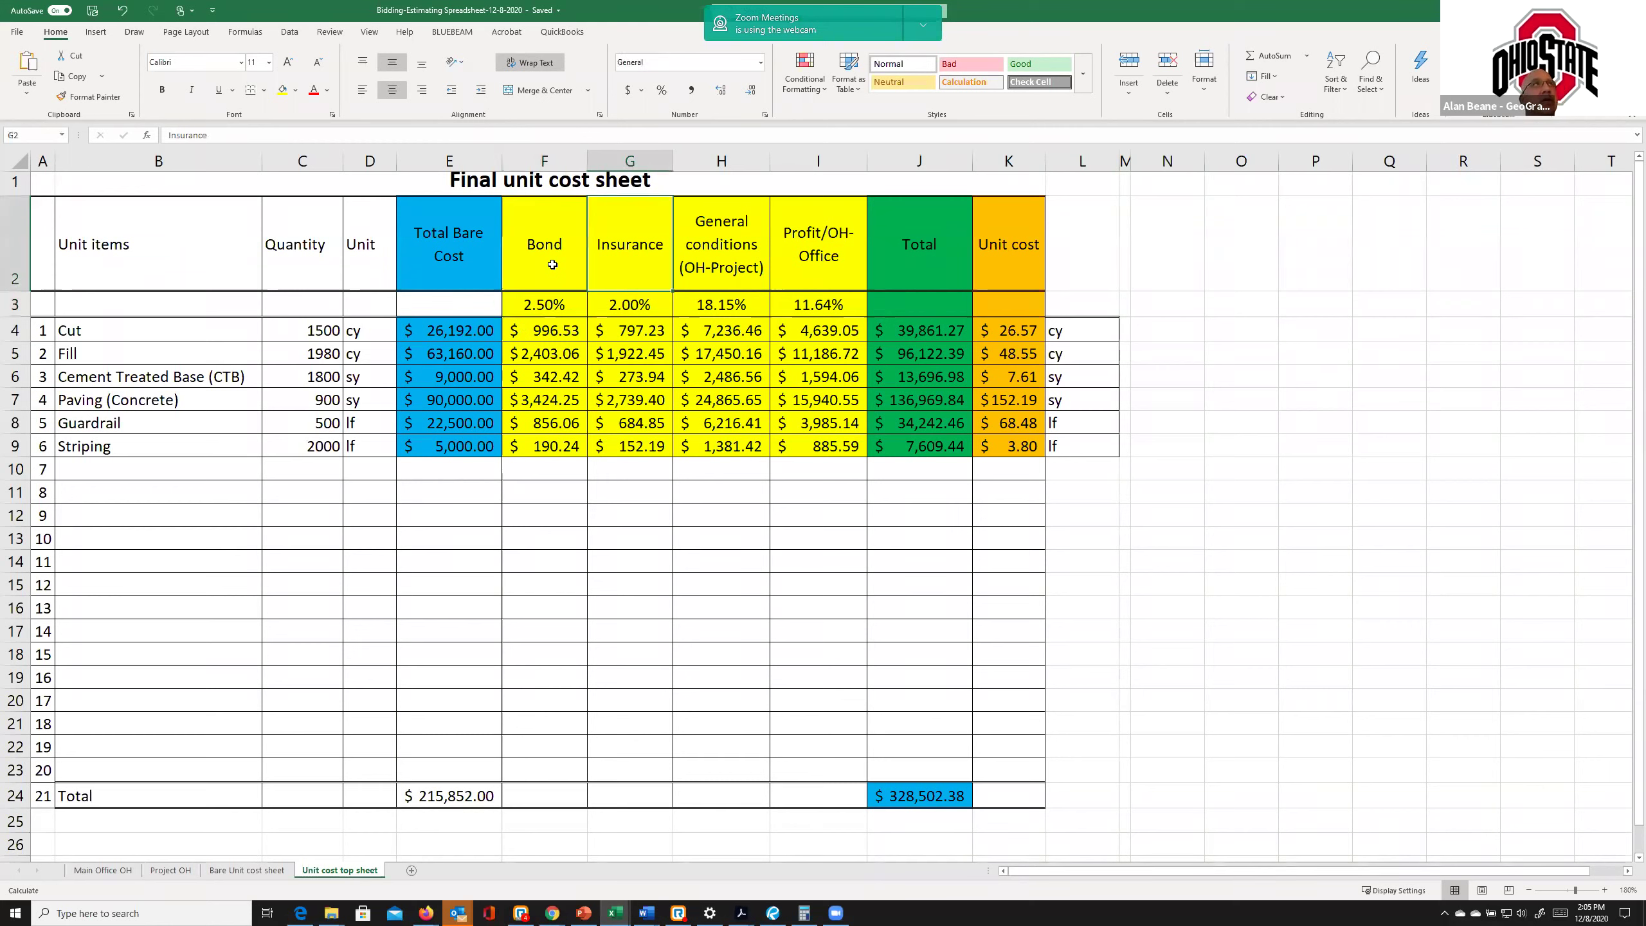
key(Right)
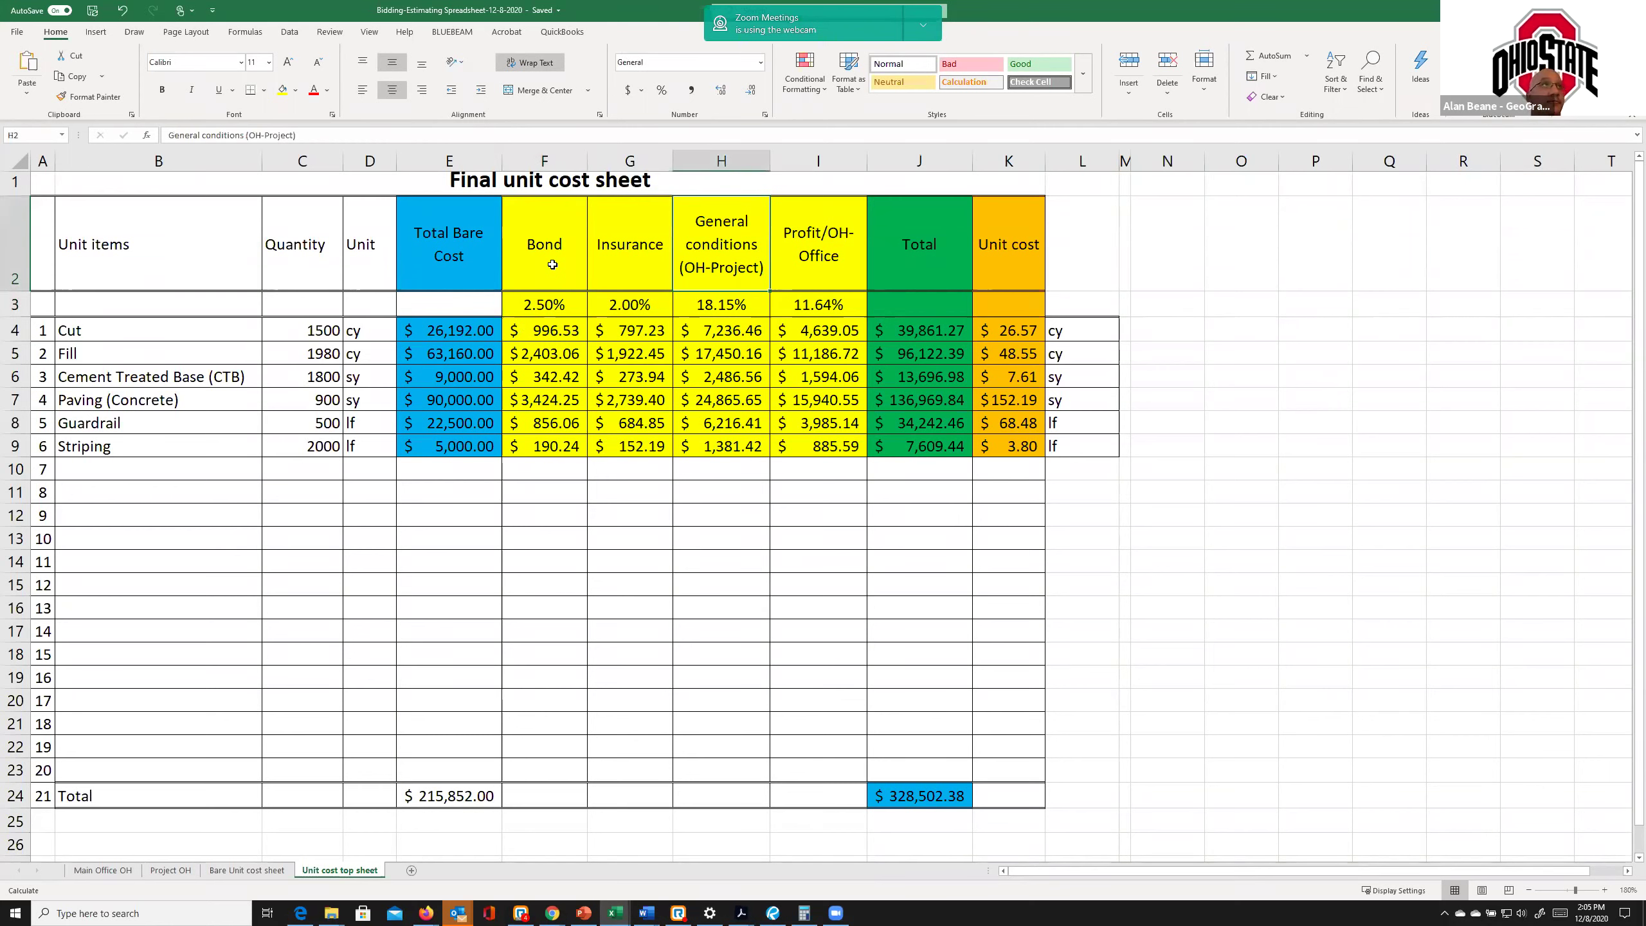
key(Right)
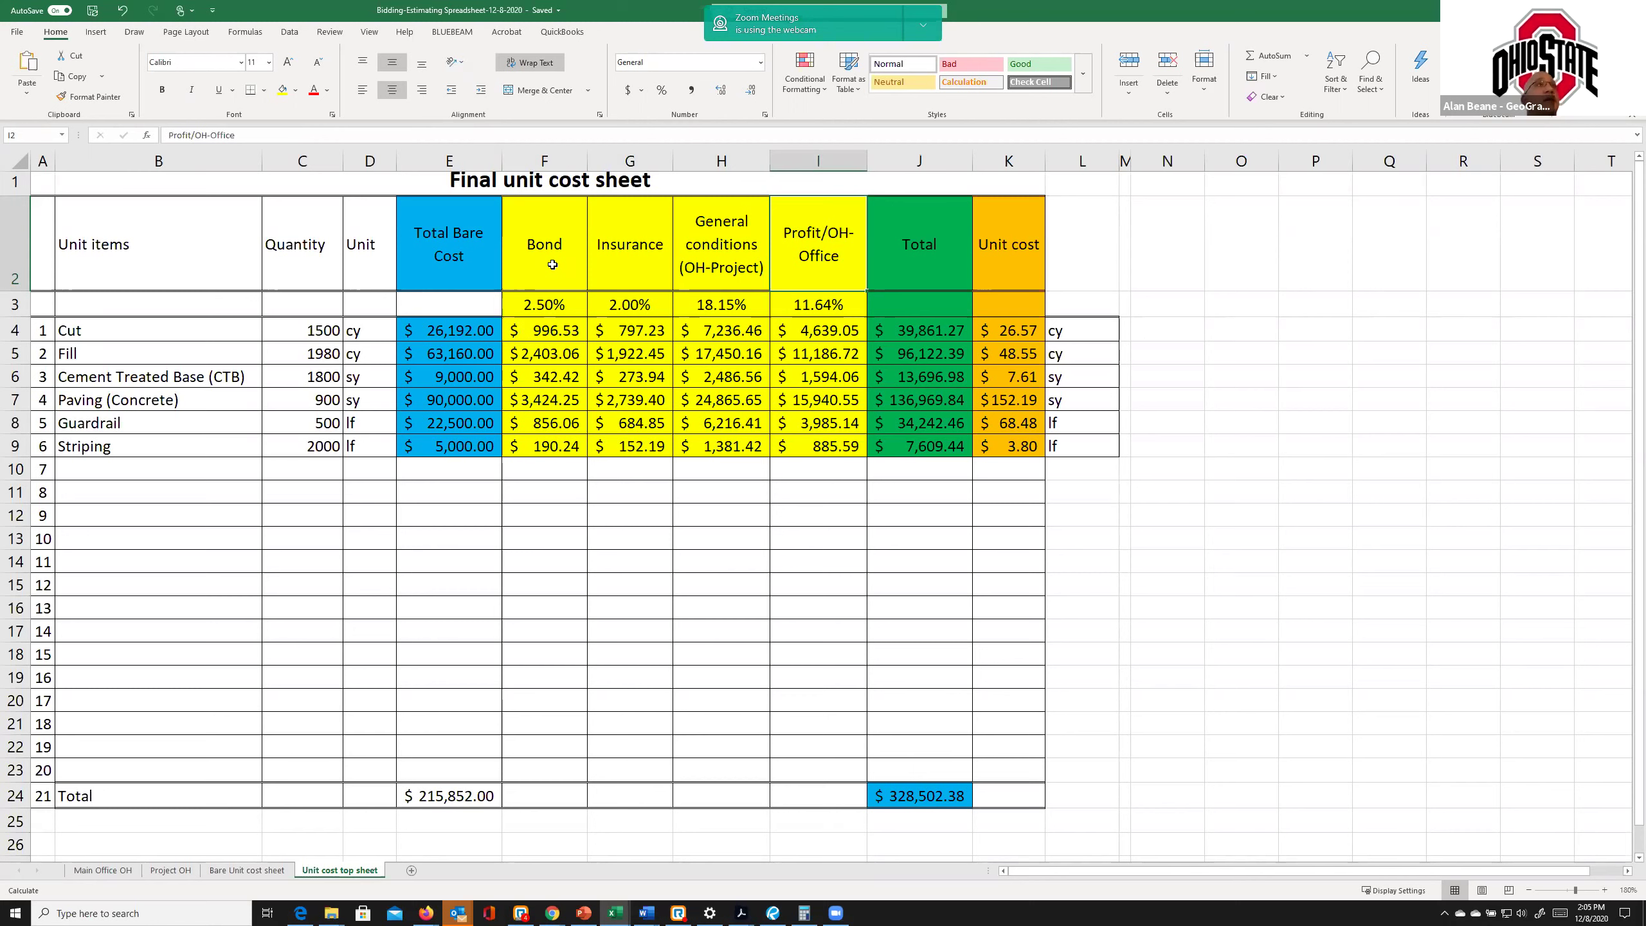
key(Right)
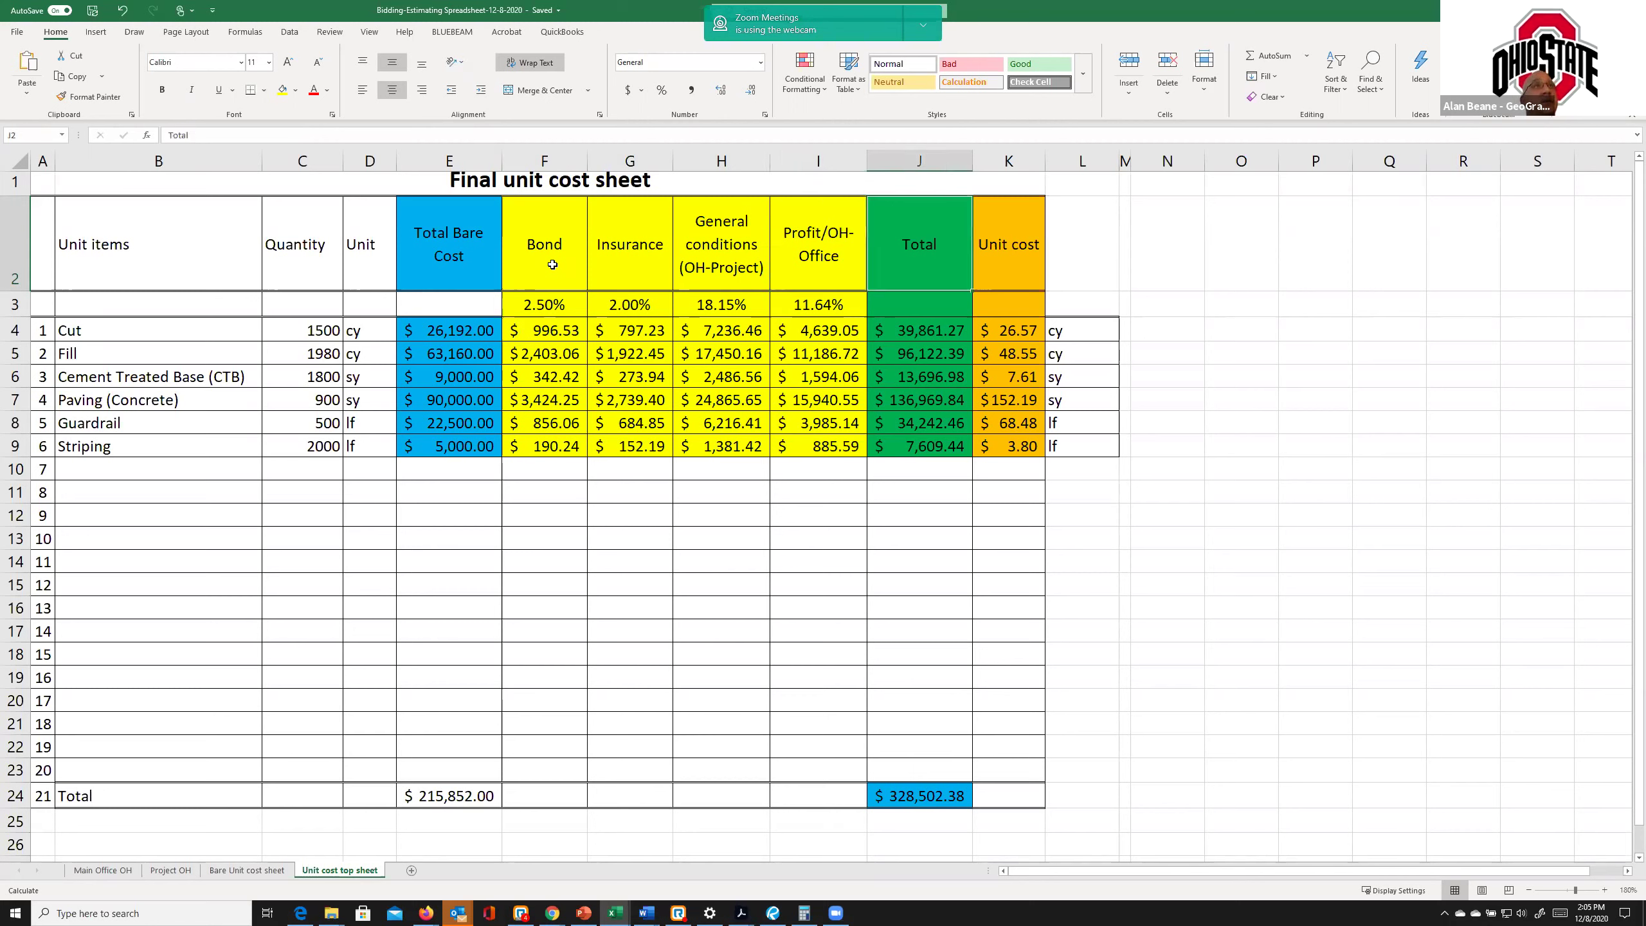
key(Right)
key(Down)
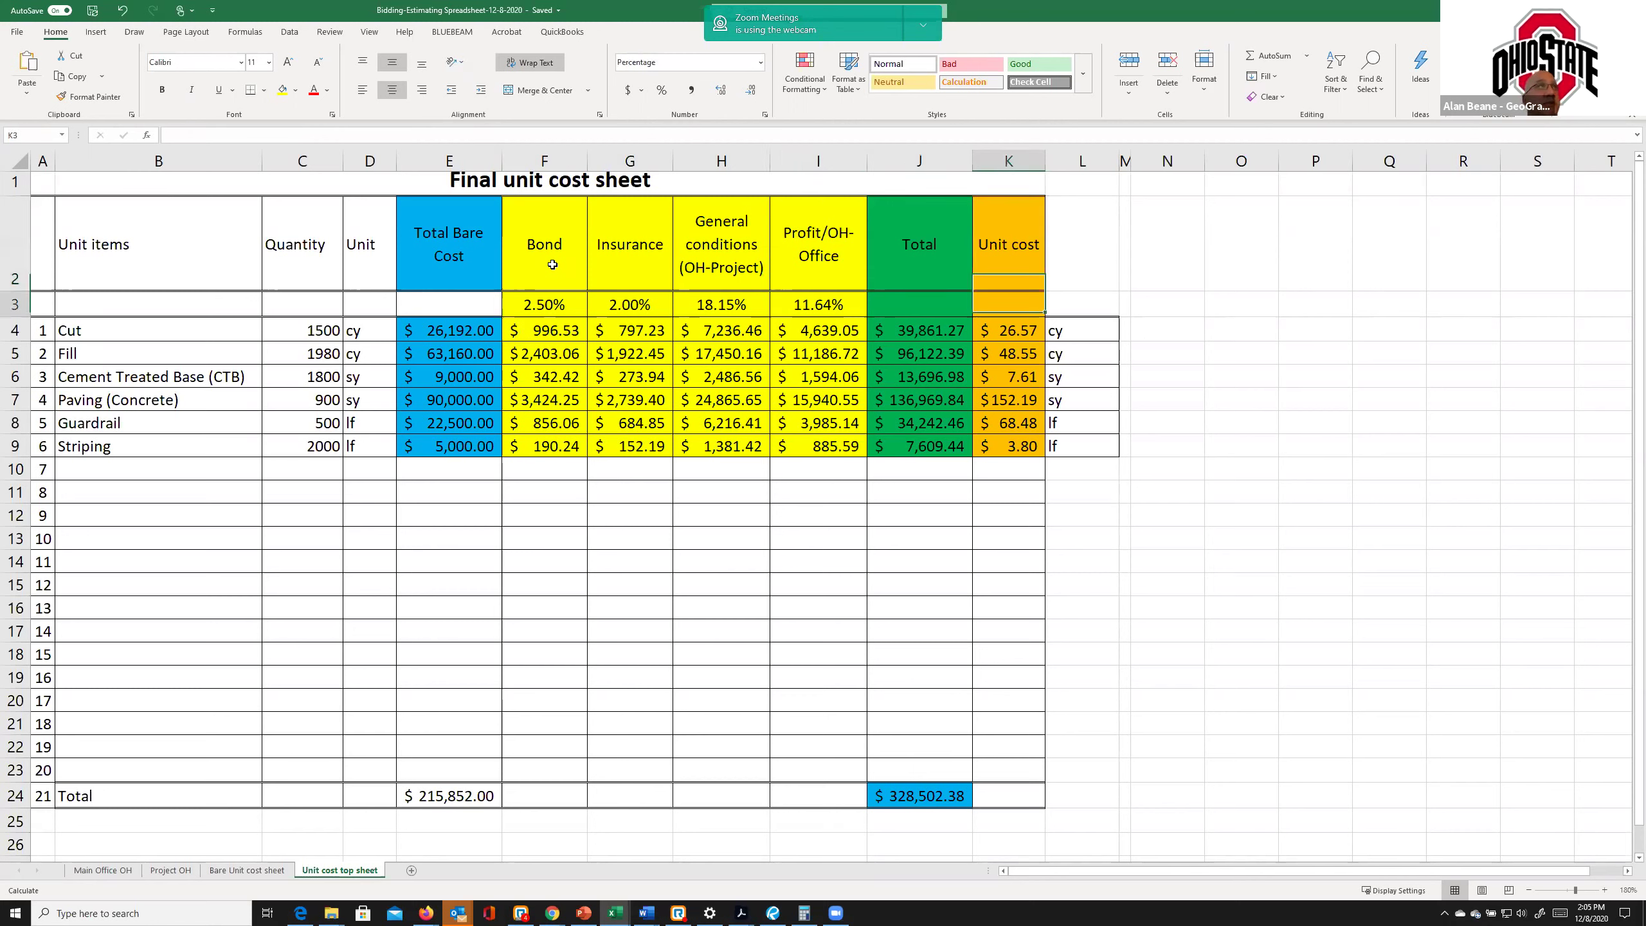
- Examine the general conditions formula and the Total sum formula in the Cut row, leaving both unchanged
key(Left)
key(Left)
key(Left)
key(Down)
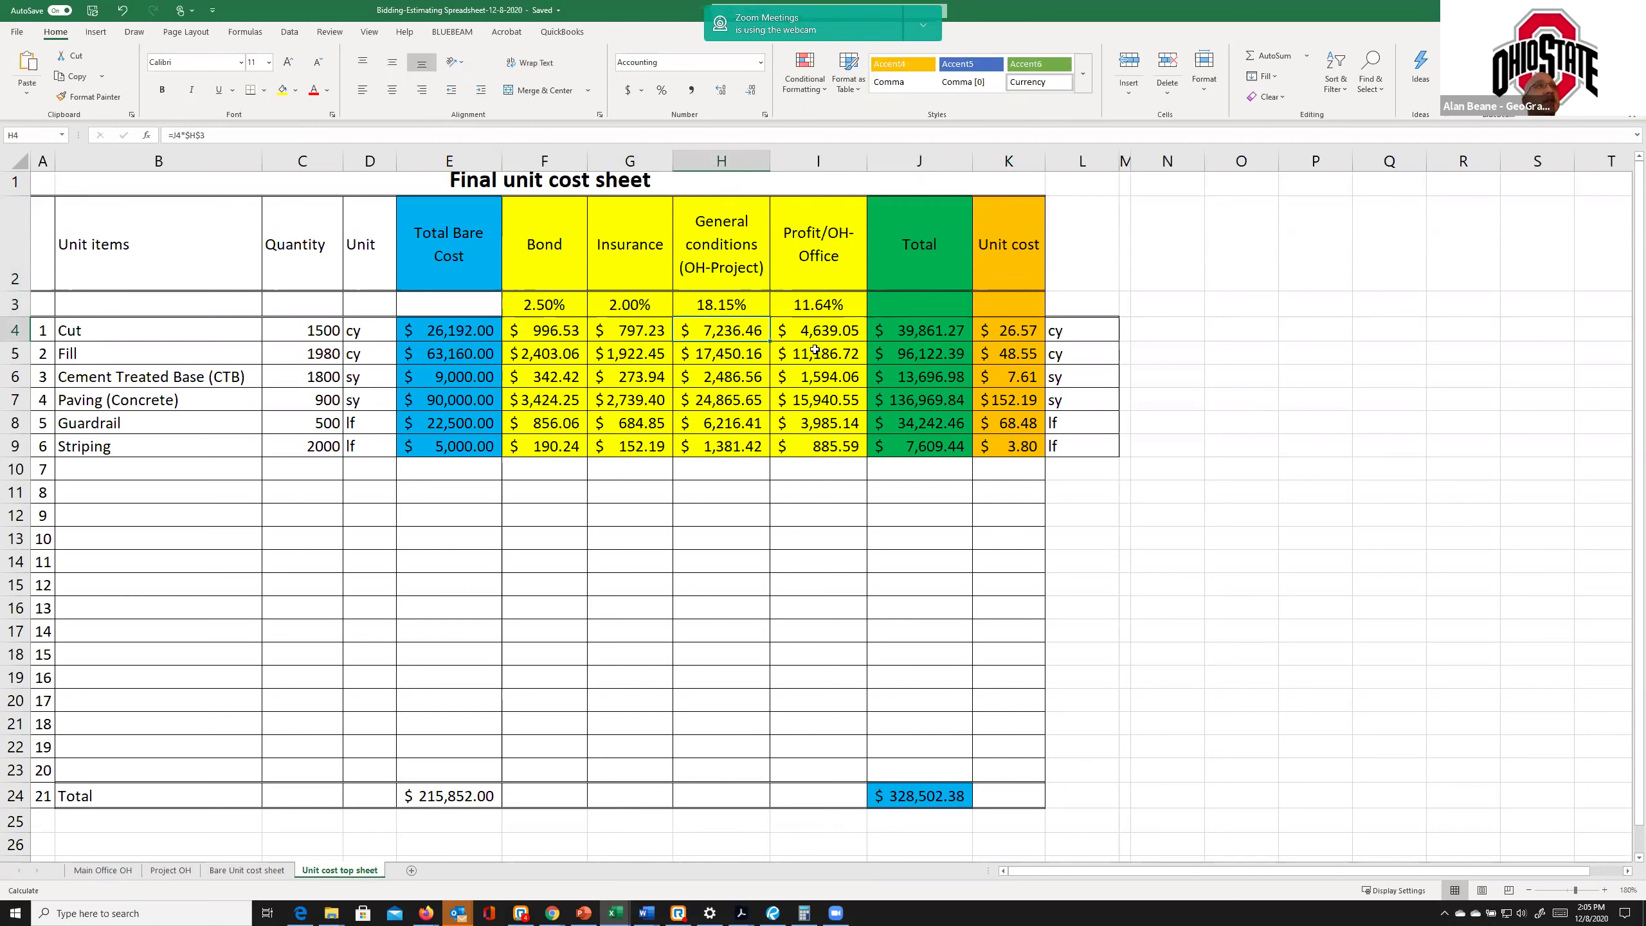
click(908, 326)
double_click(909, 326)
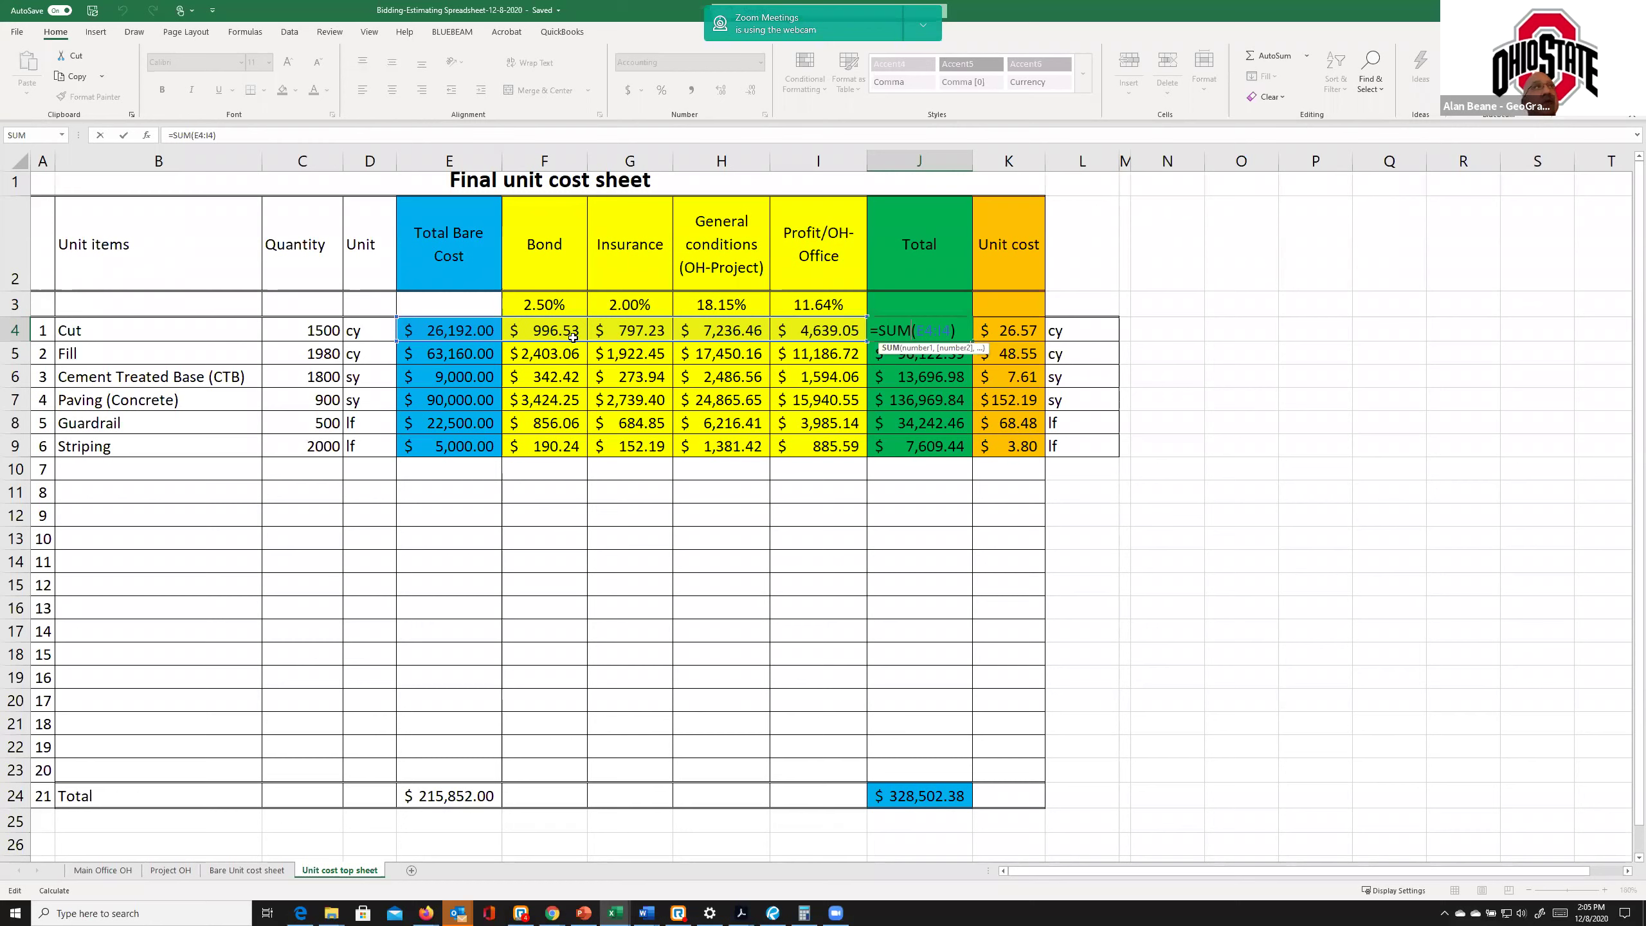
key(Return)
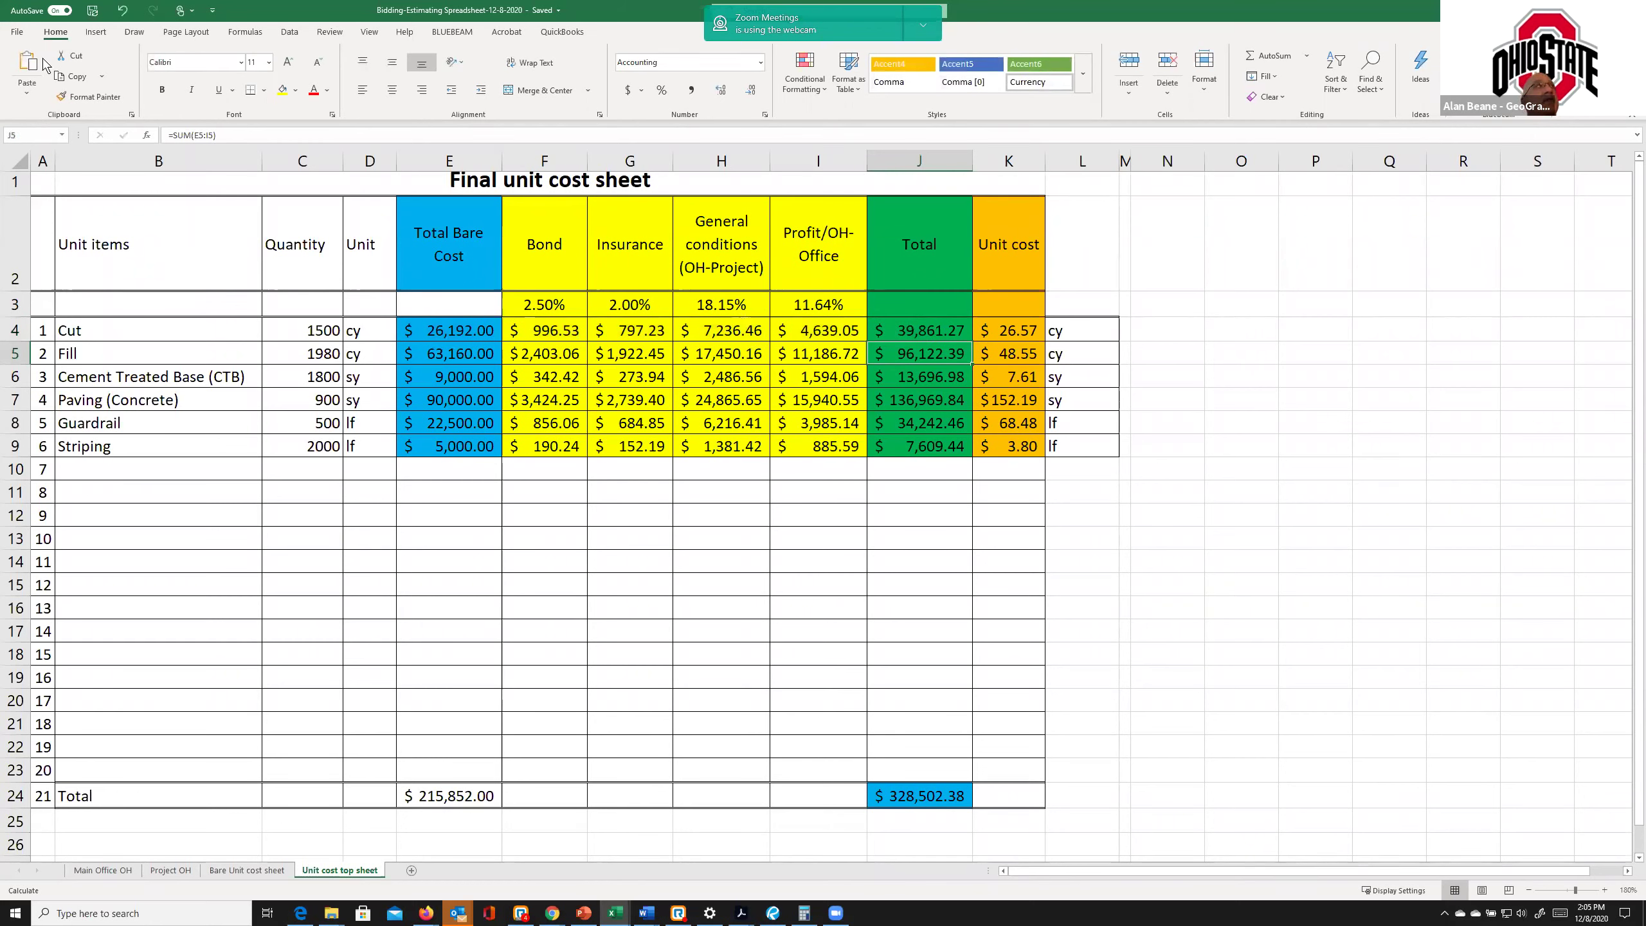
- Check the iterative calculation setting in the Excel formula options and accept the dialog
click(16, 33)
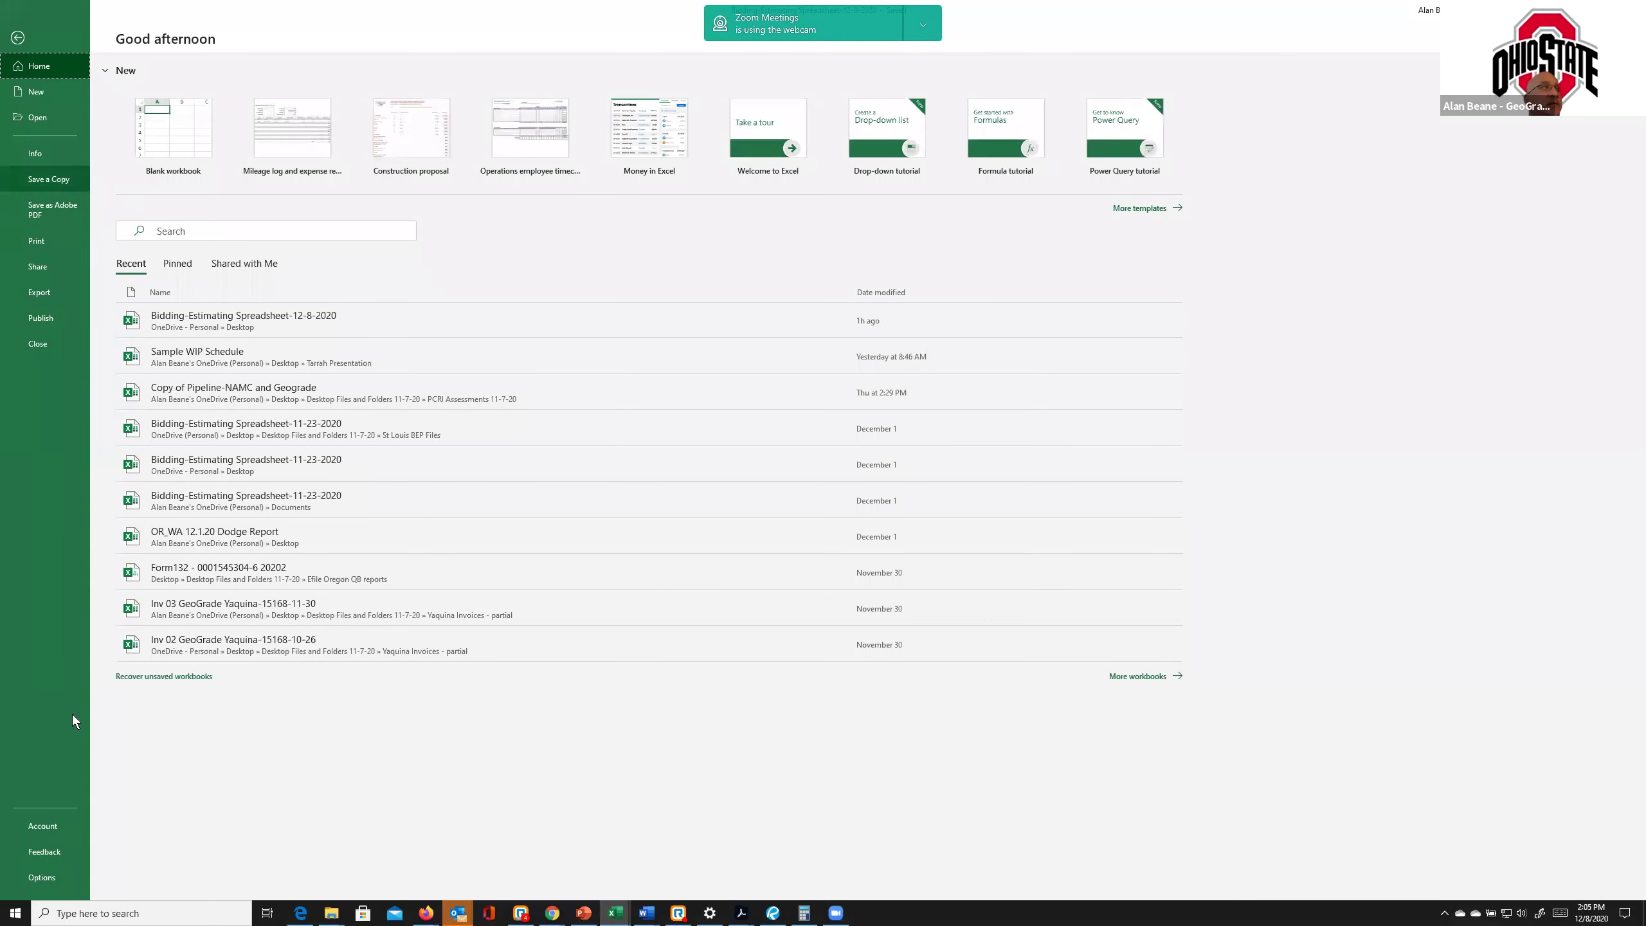
click(42, 876)
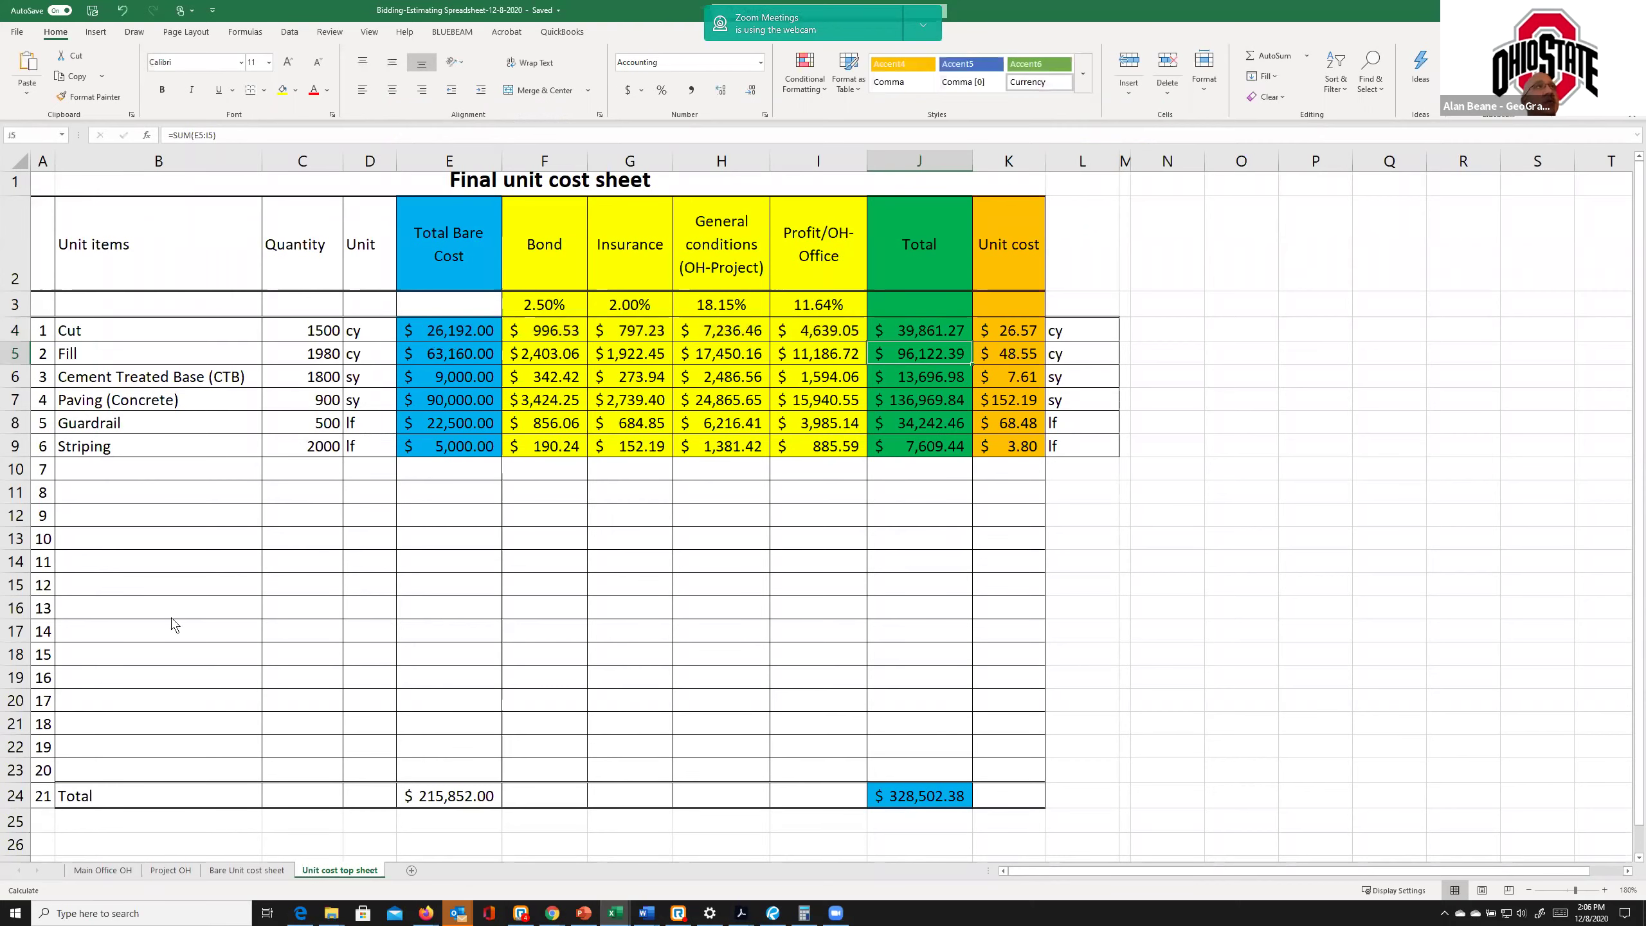
click(602, 282)
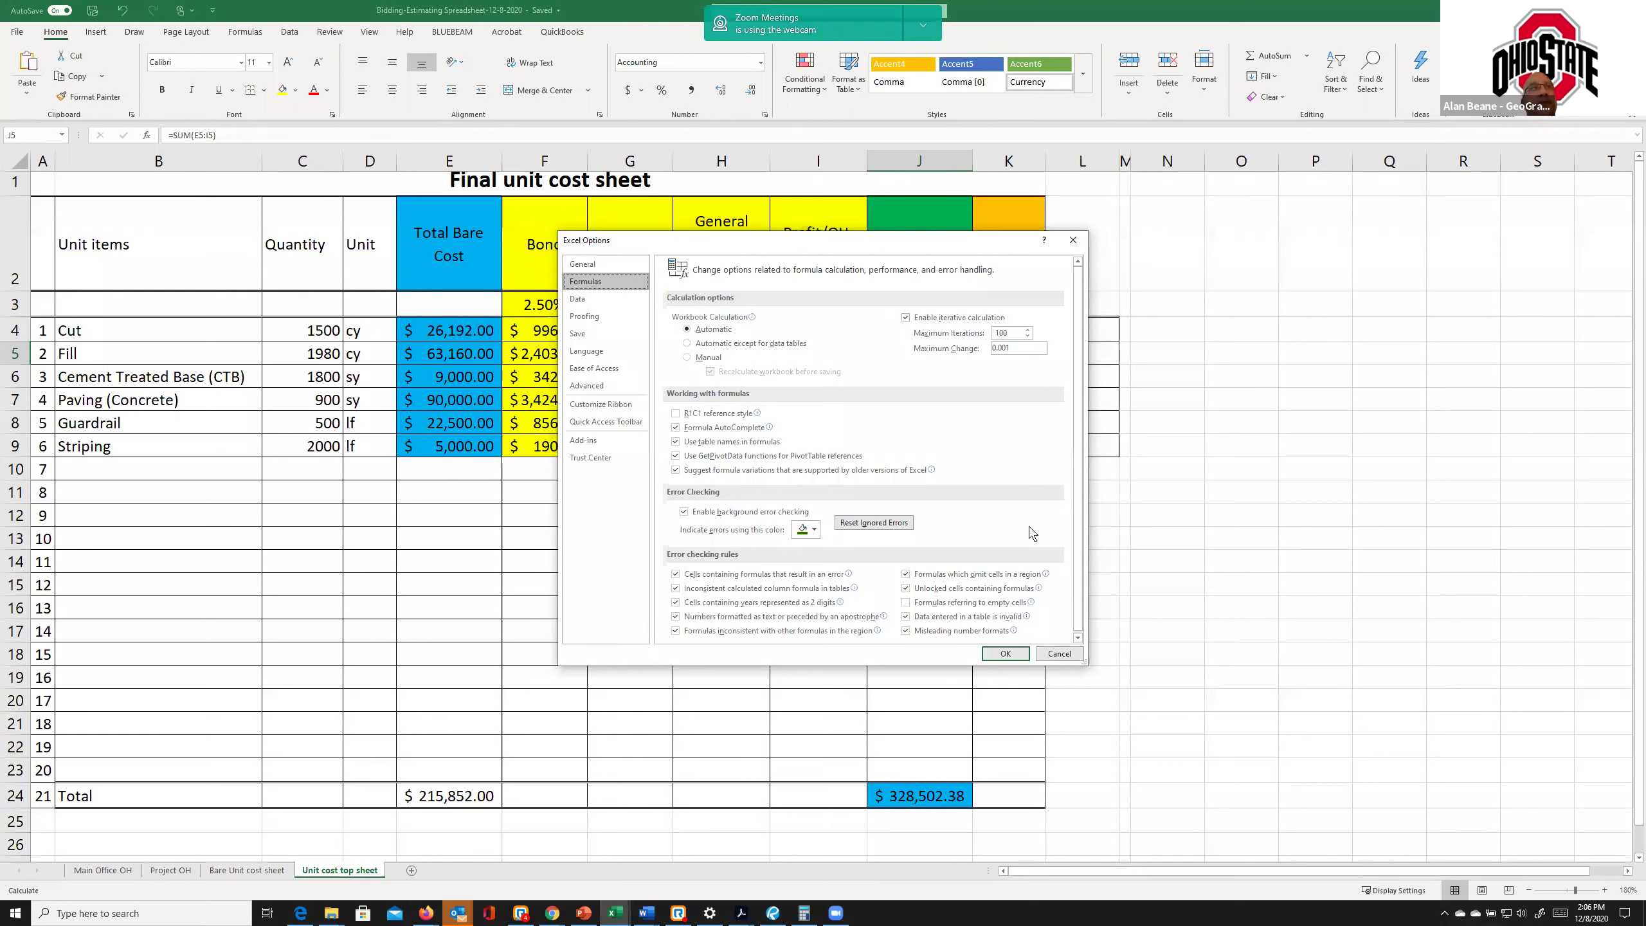
click(995, 653)
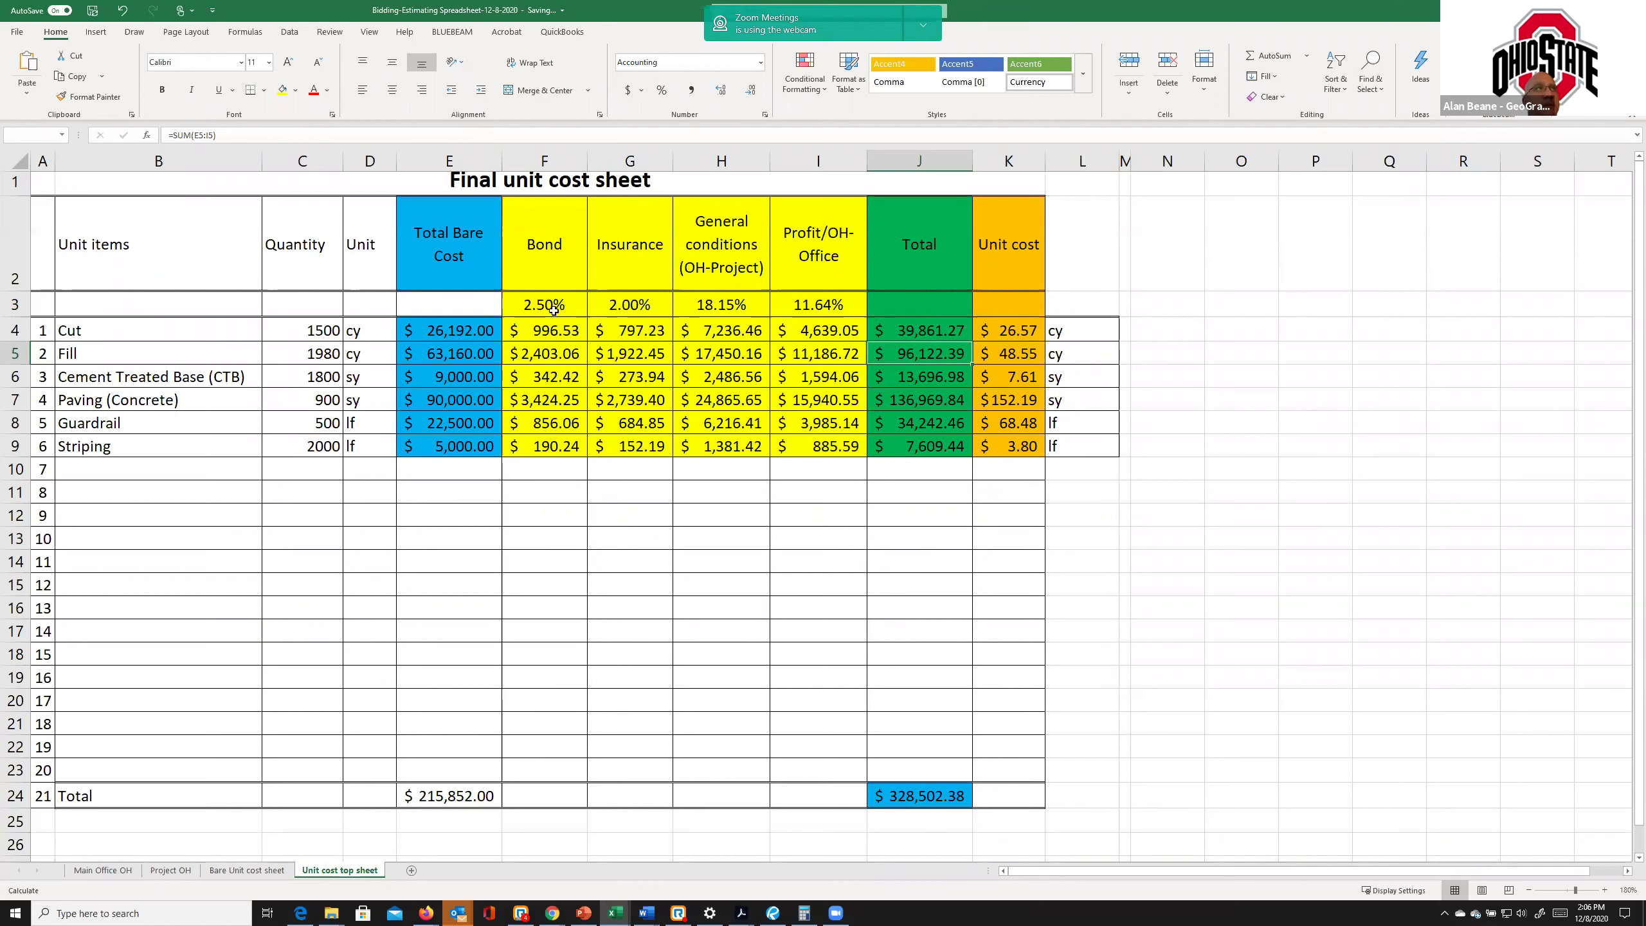
- Examine the Cut row's Total sum formula and the Bond formula that multiplies the bond percentage by that total
double_click(899, 324)
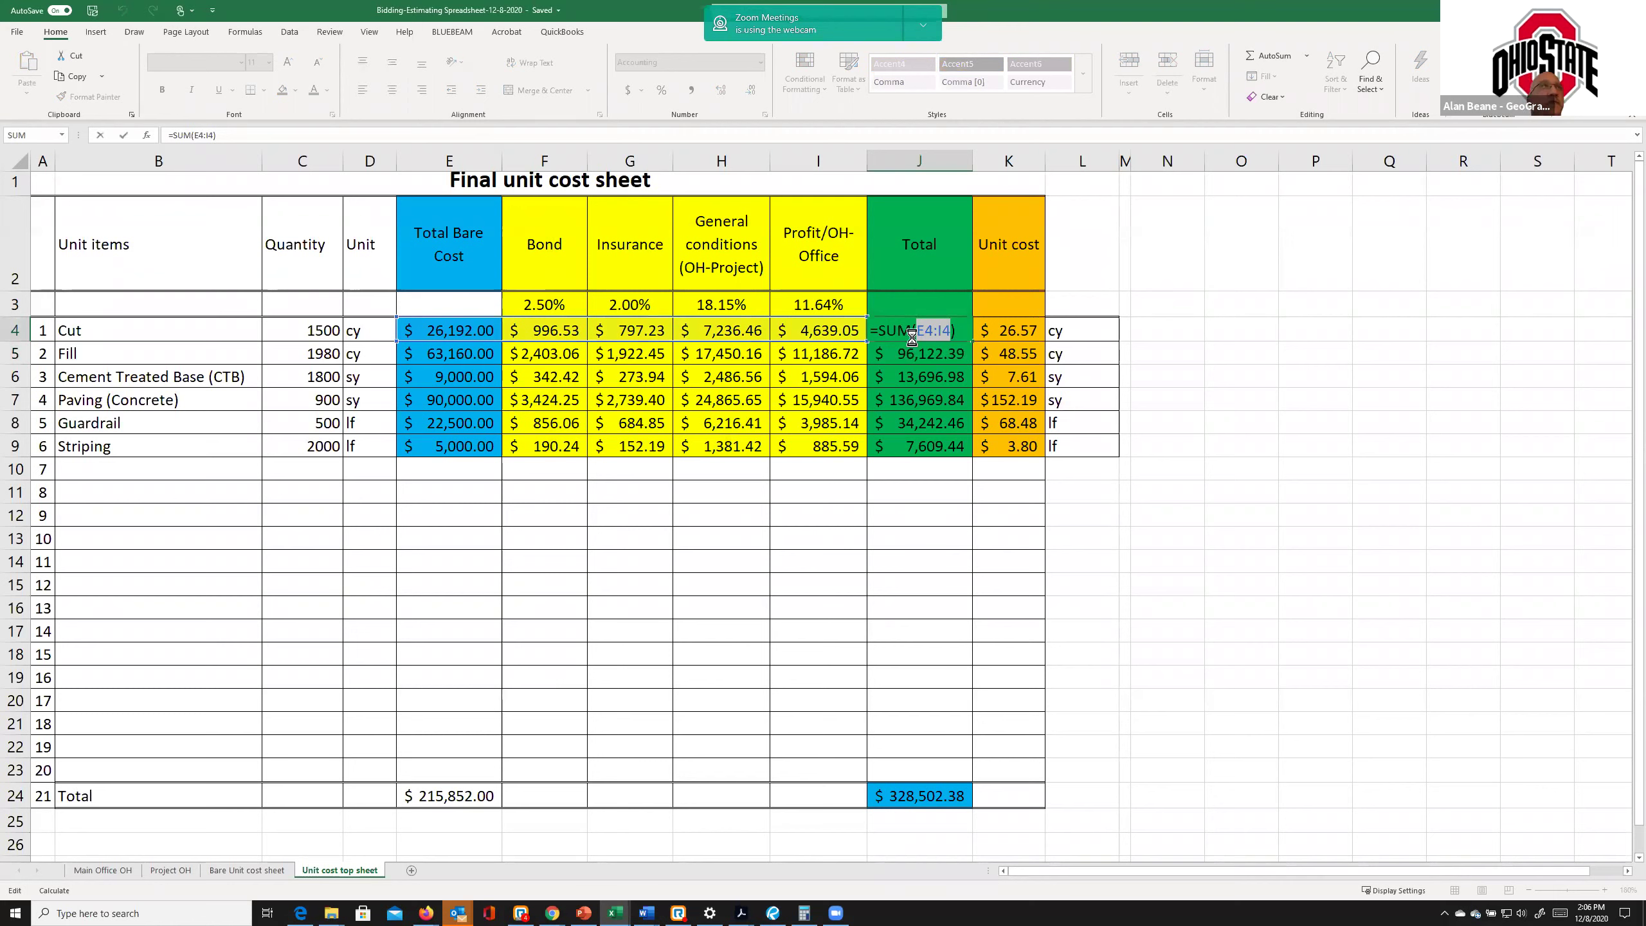
key(Return)
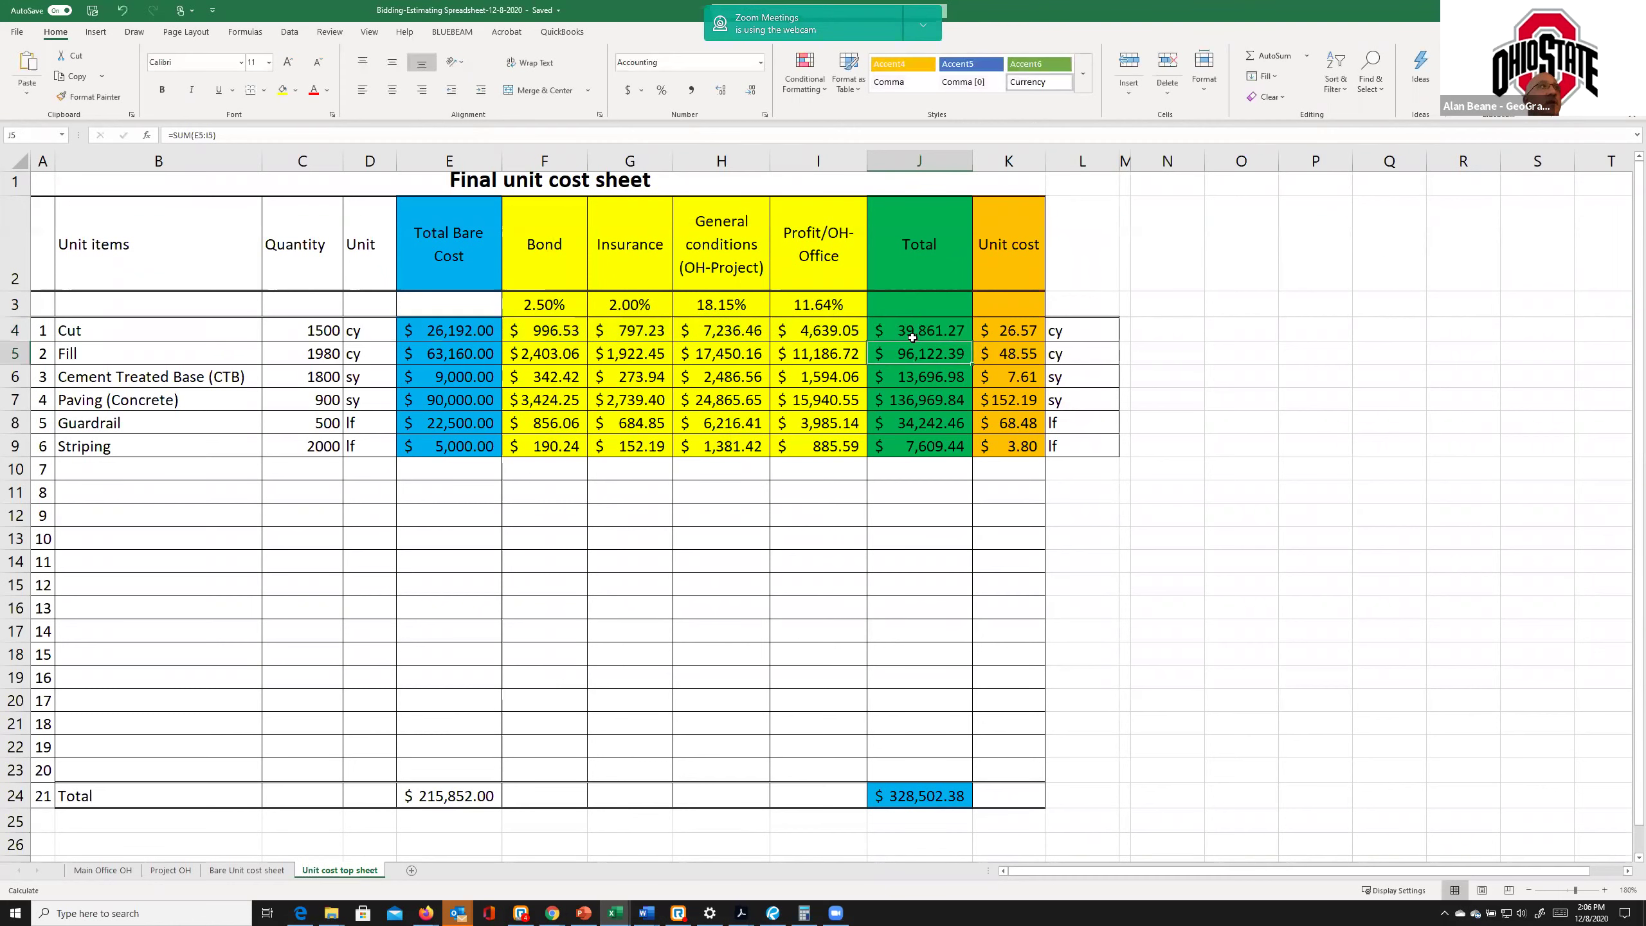
double_click(543, 327)
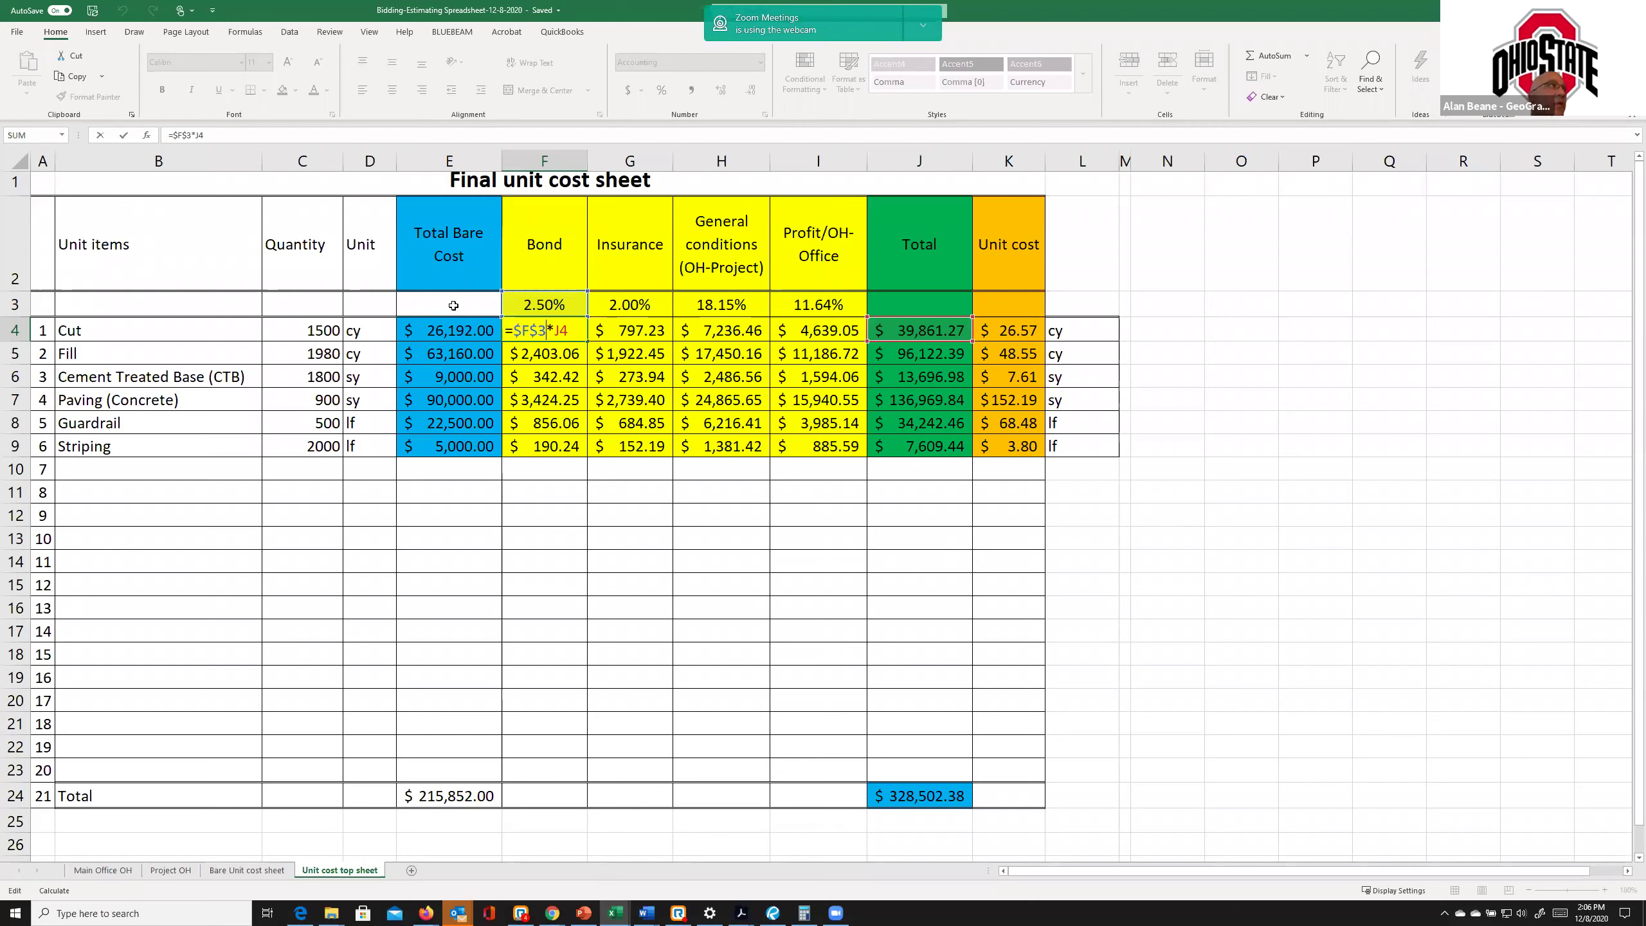
- Review the percentages for Insurance, General conditions and Profit/OH-Office, inspecting the formulas that reference the Project OH and Main Office OH sheets
click(624, 303)
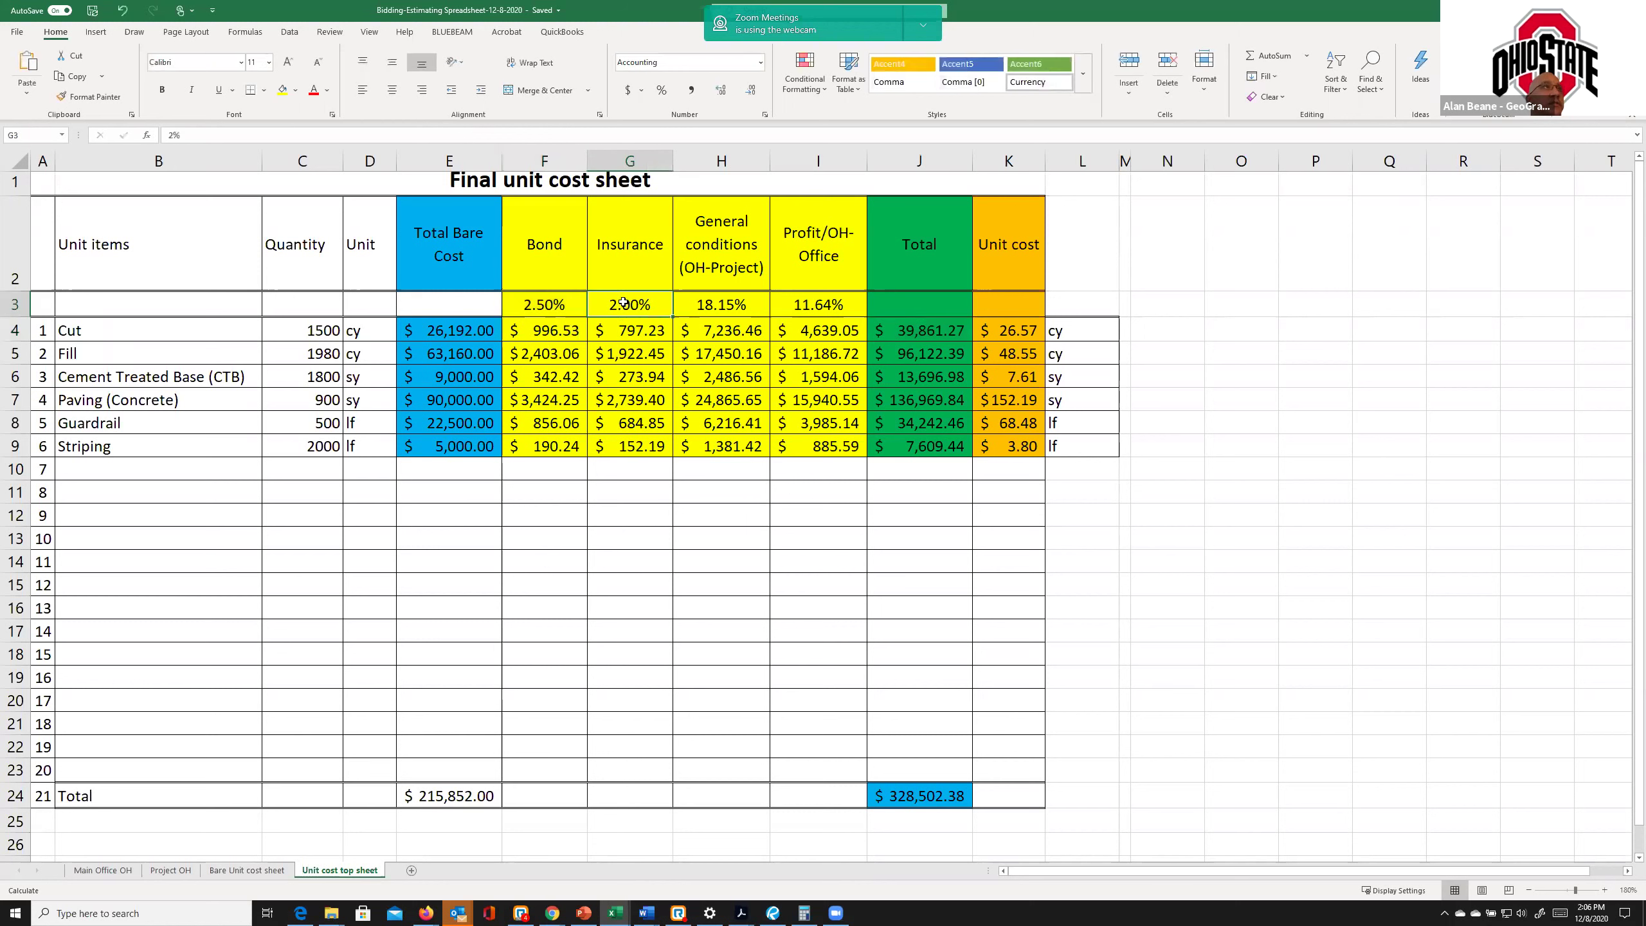
click(712, 303)
double_click(712, 304)
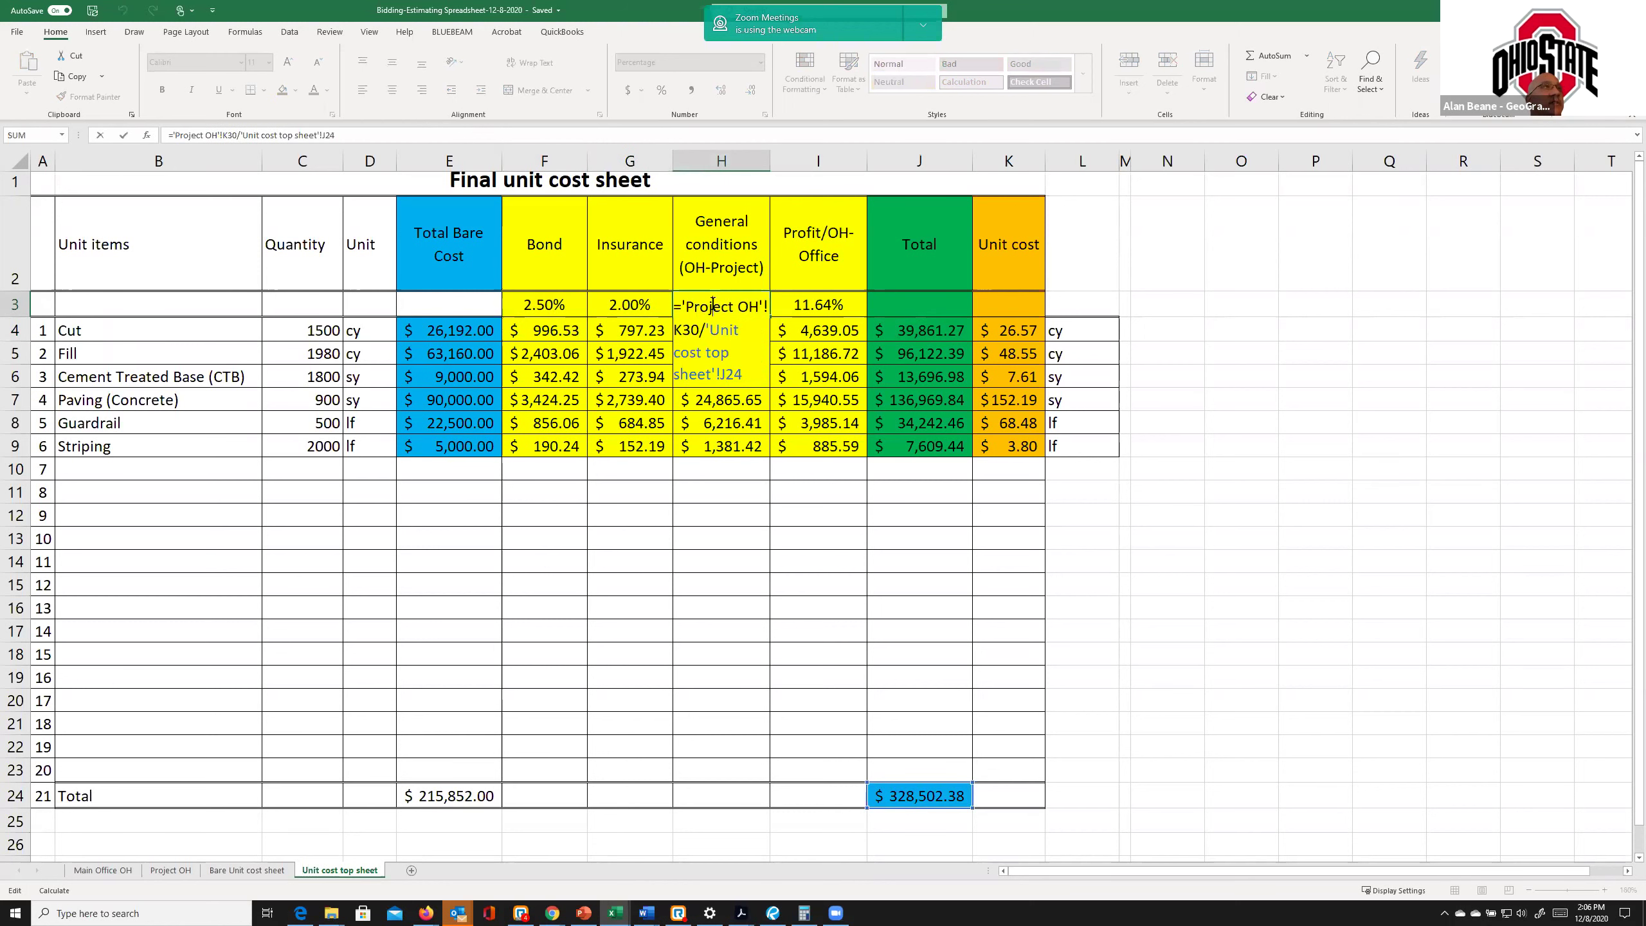
click(802, 304)
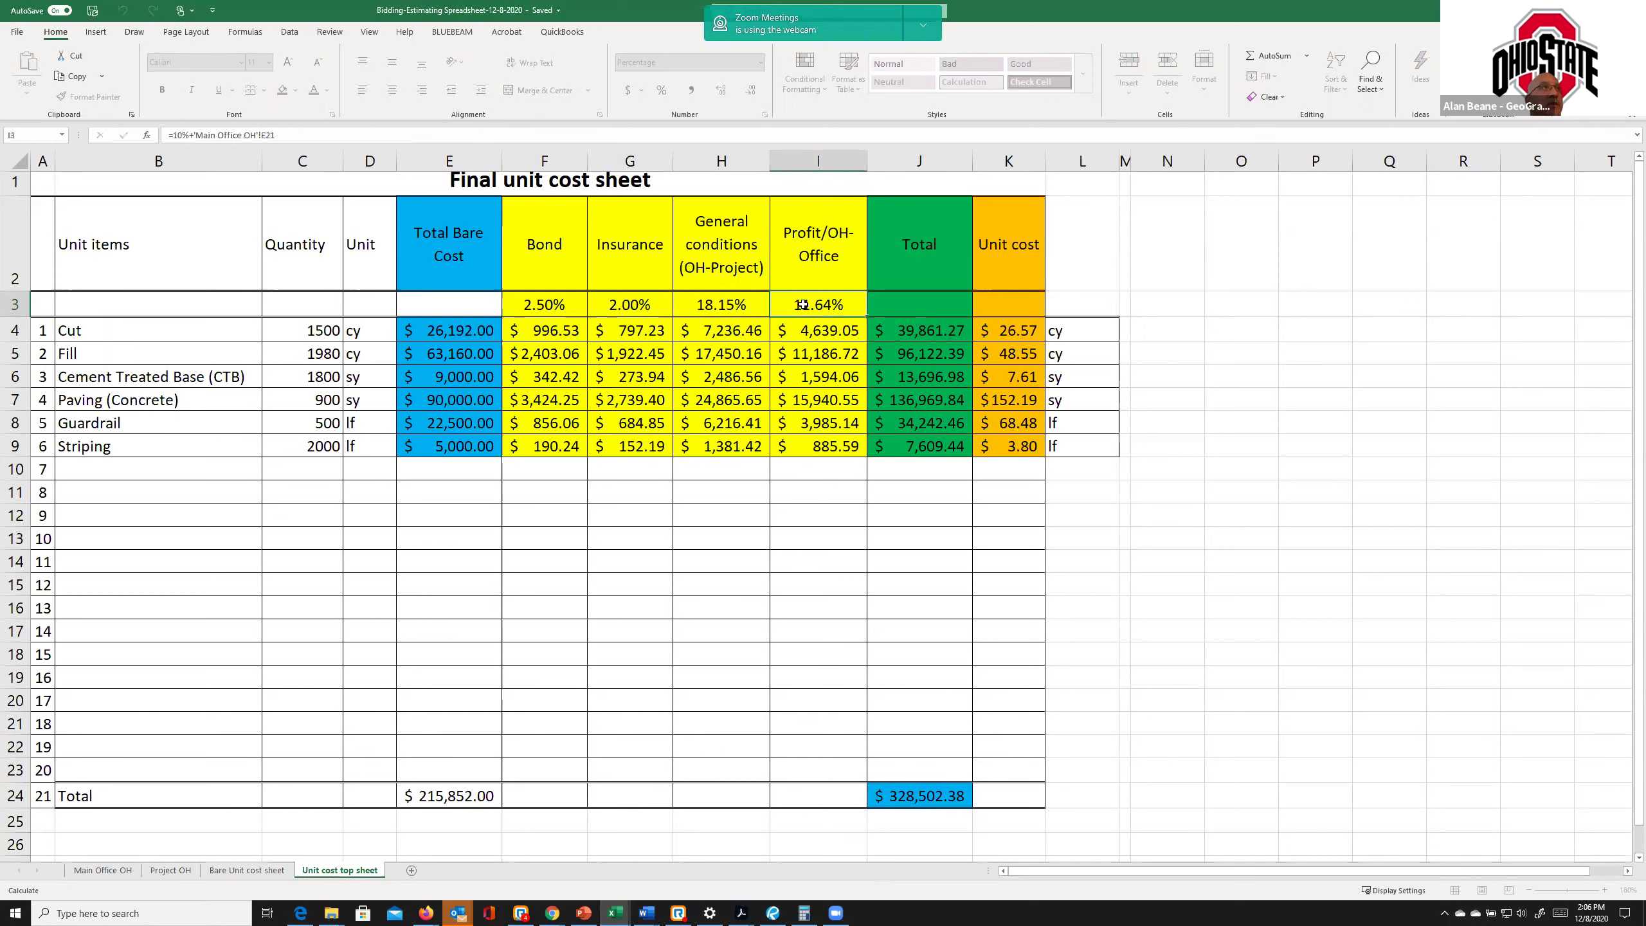
double_click(802, 305)
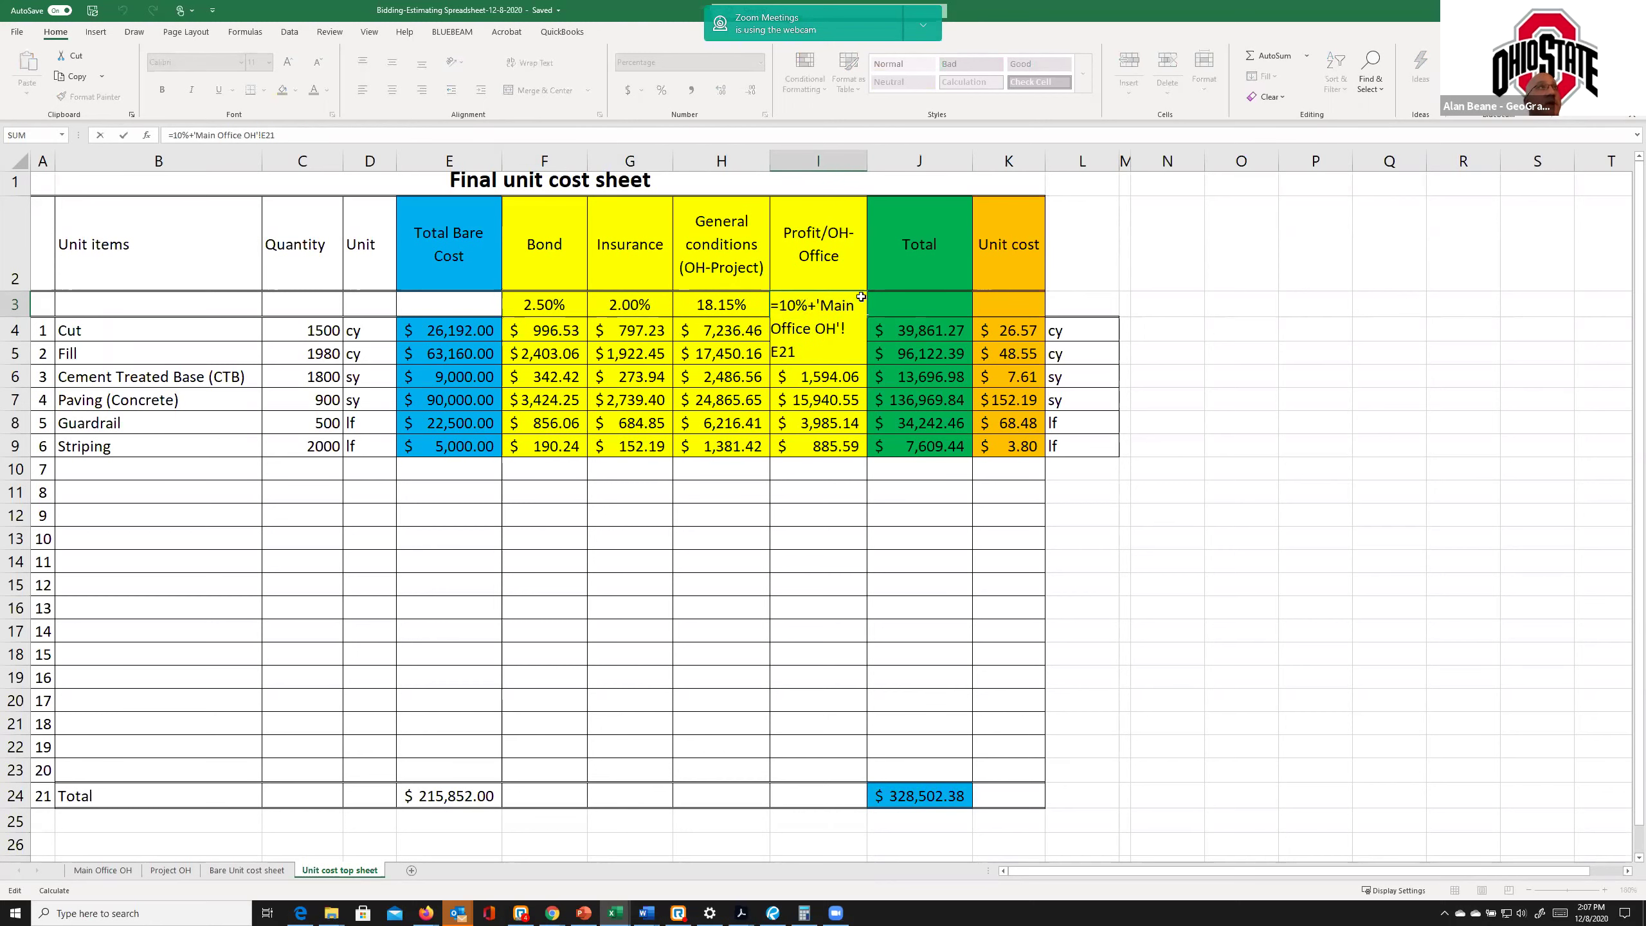
key(Return)
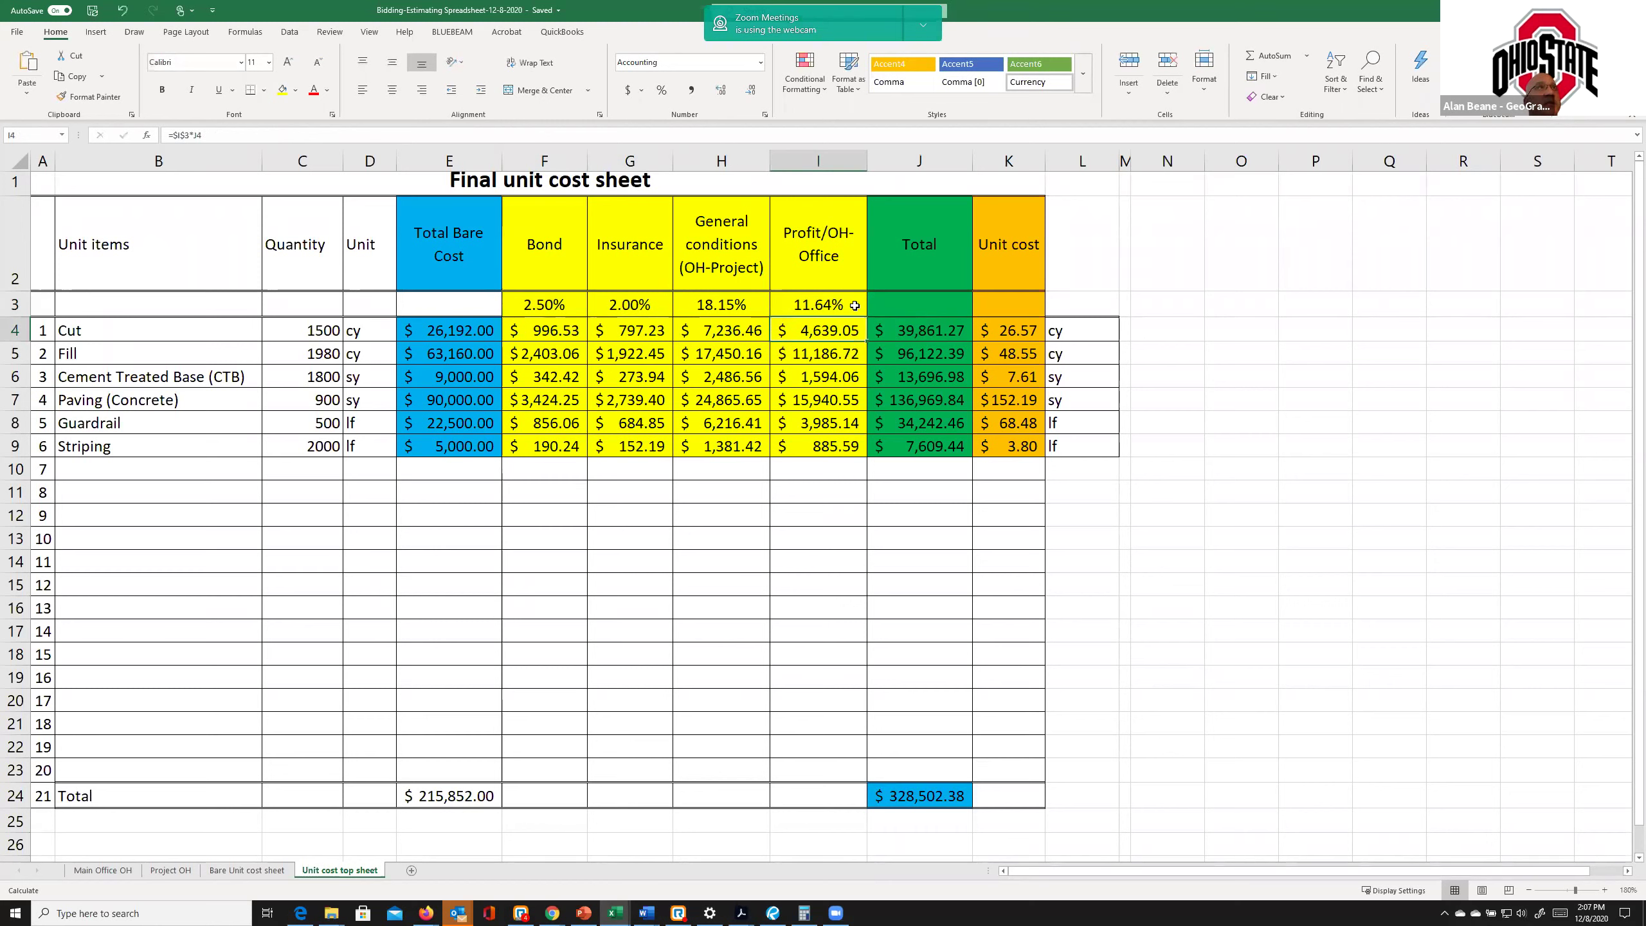
- Compare the Cut row's Total with its Total Bare Cost and examine the Unit cost formula dividing the total by the quantity
click(914, 328)
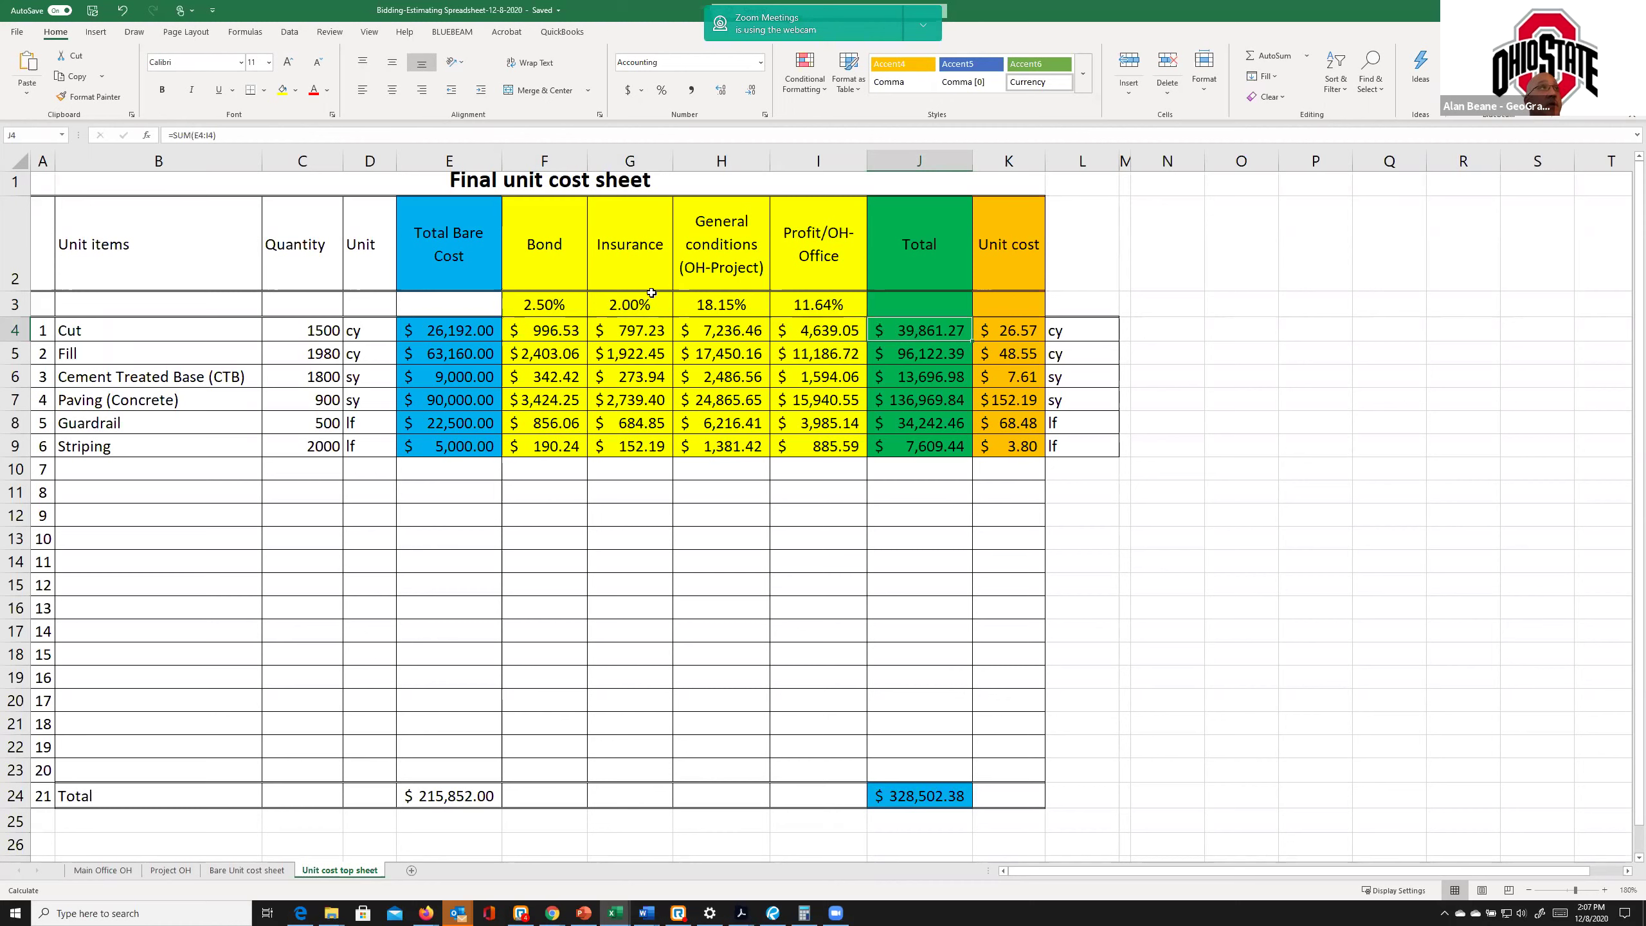
click(462, 327)
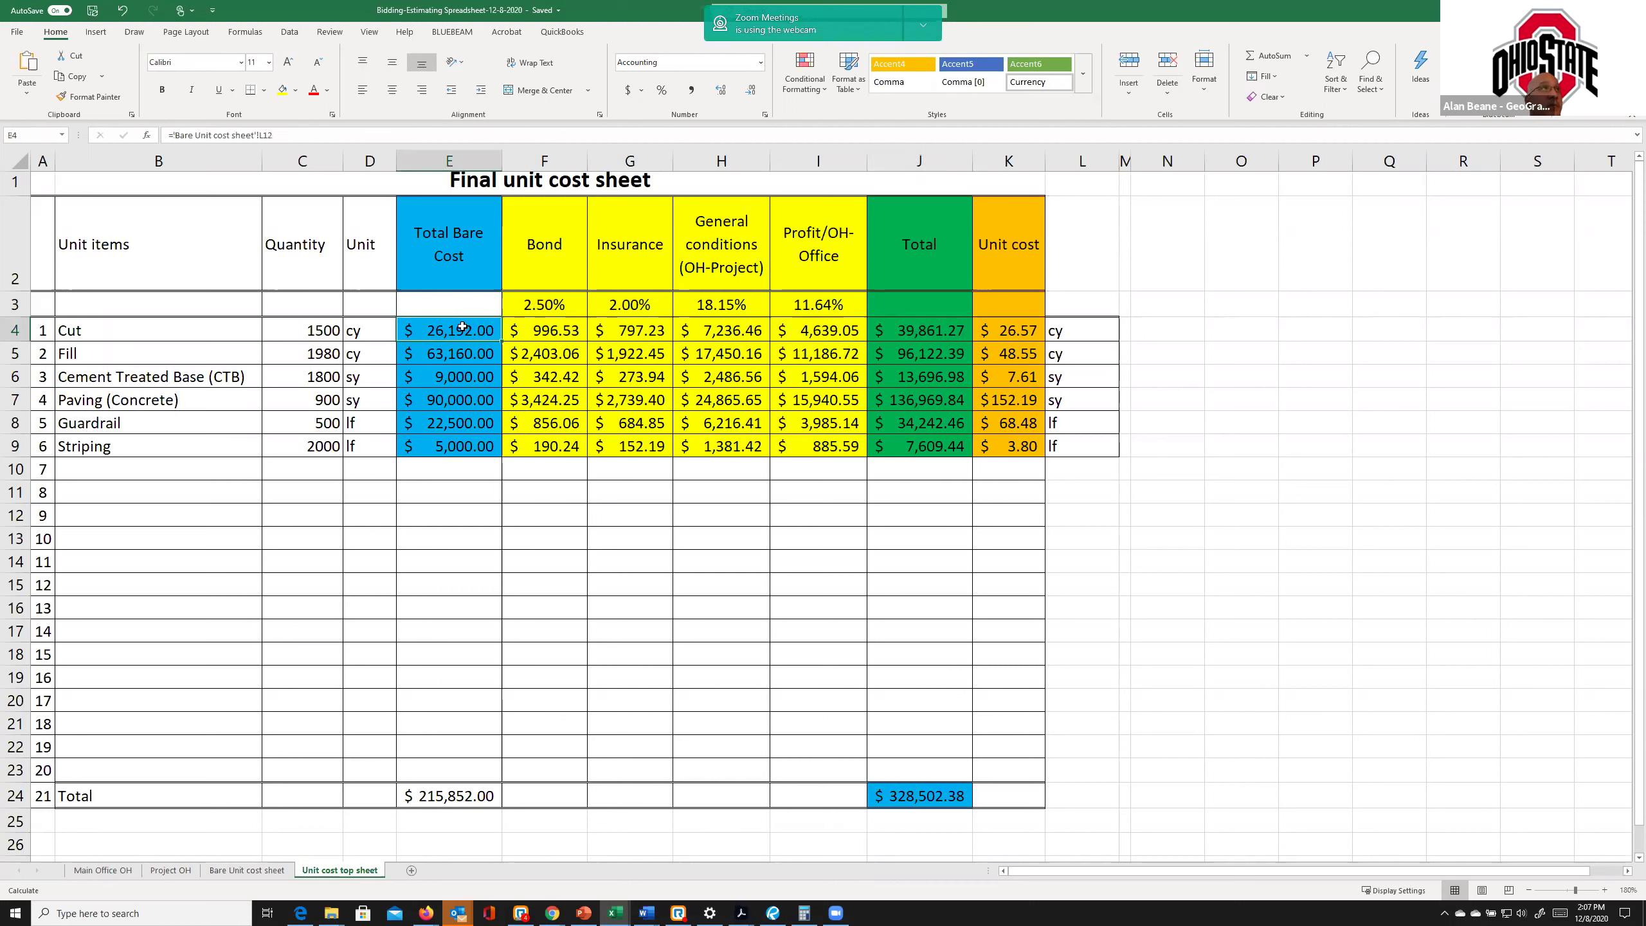
click(920, 330)
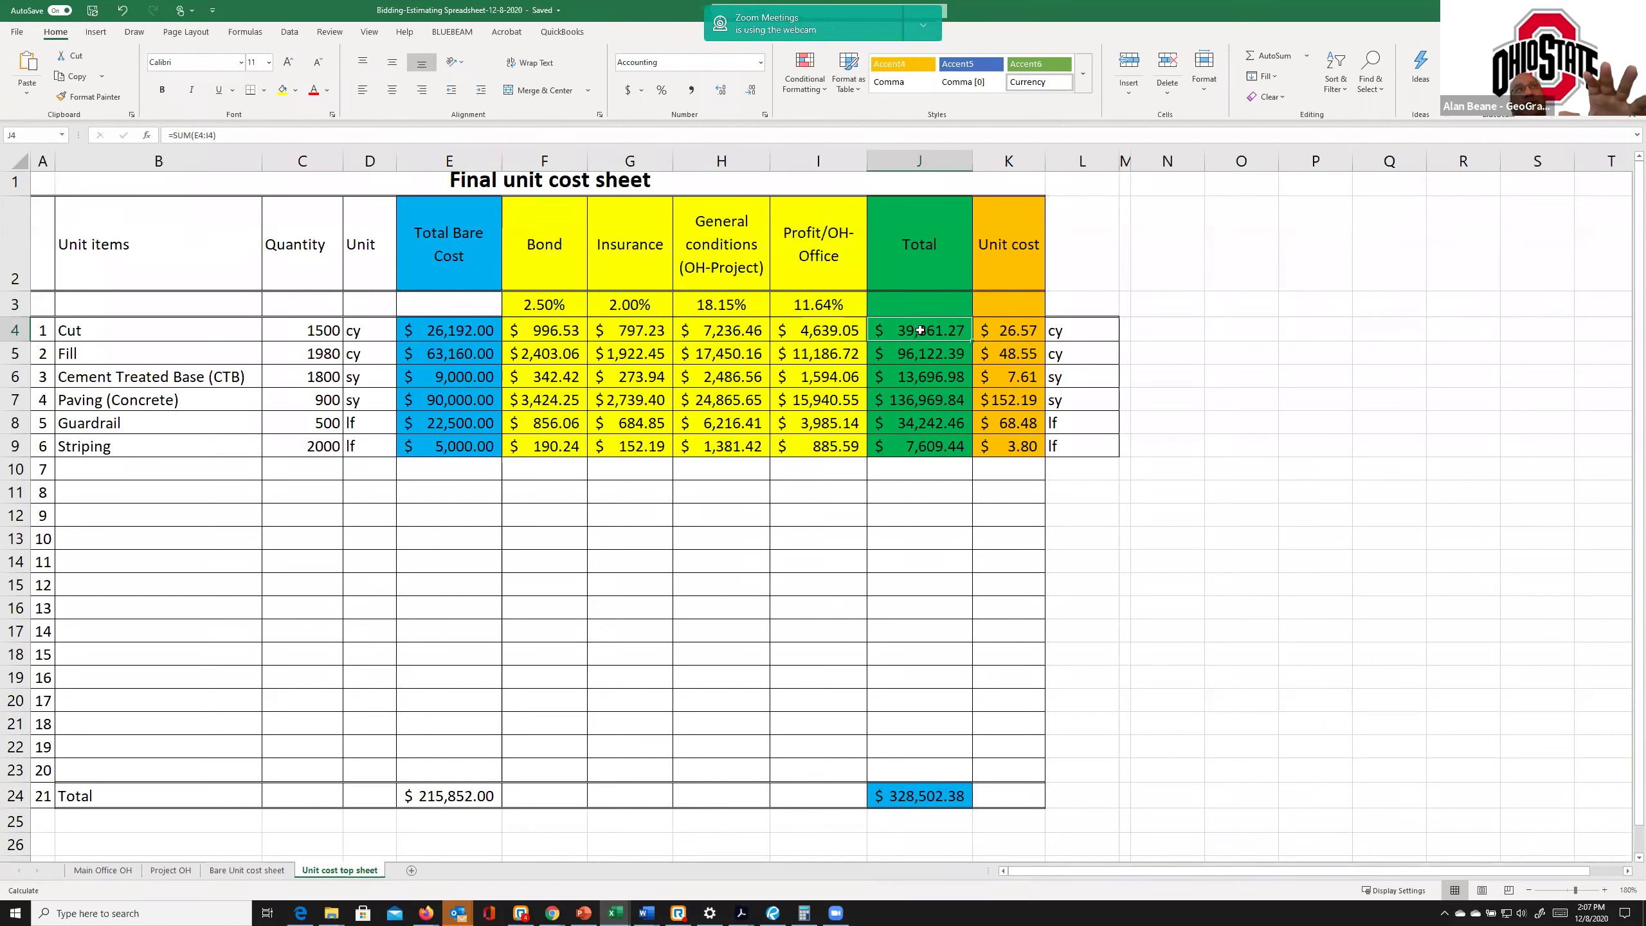
double_click(1012, 330)
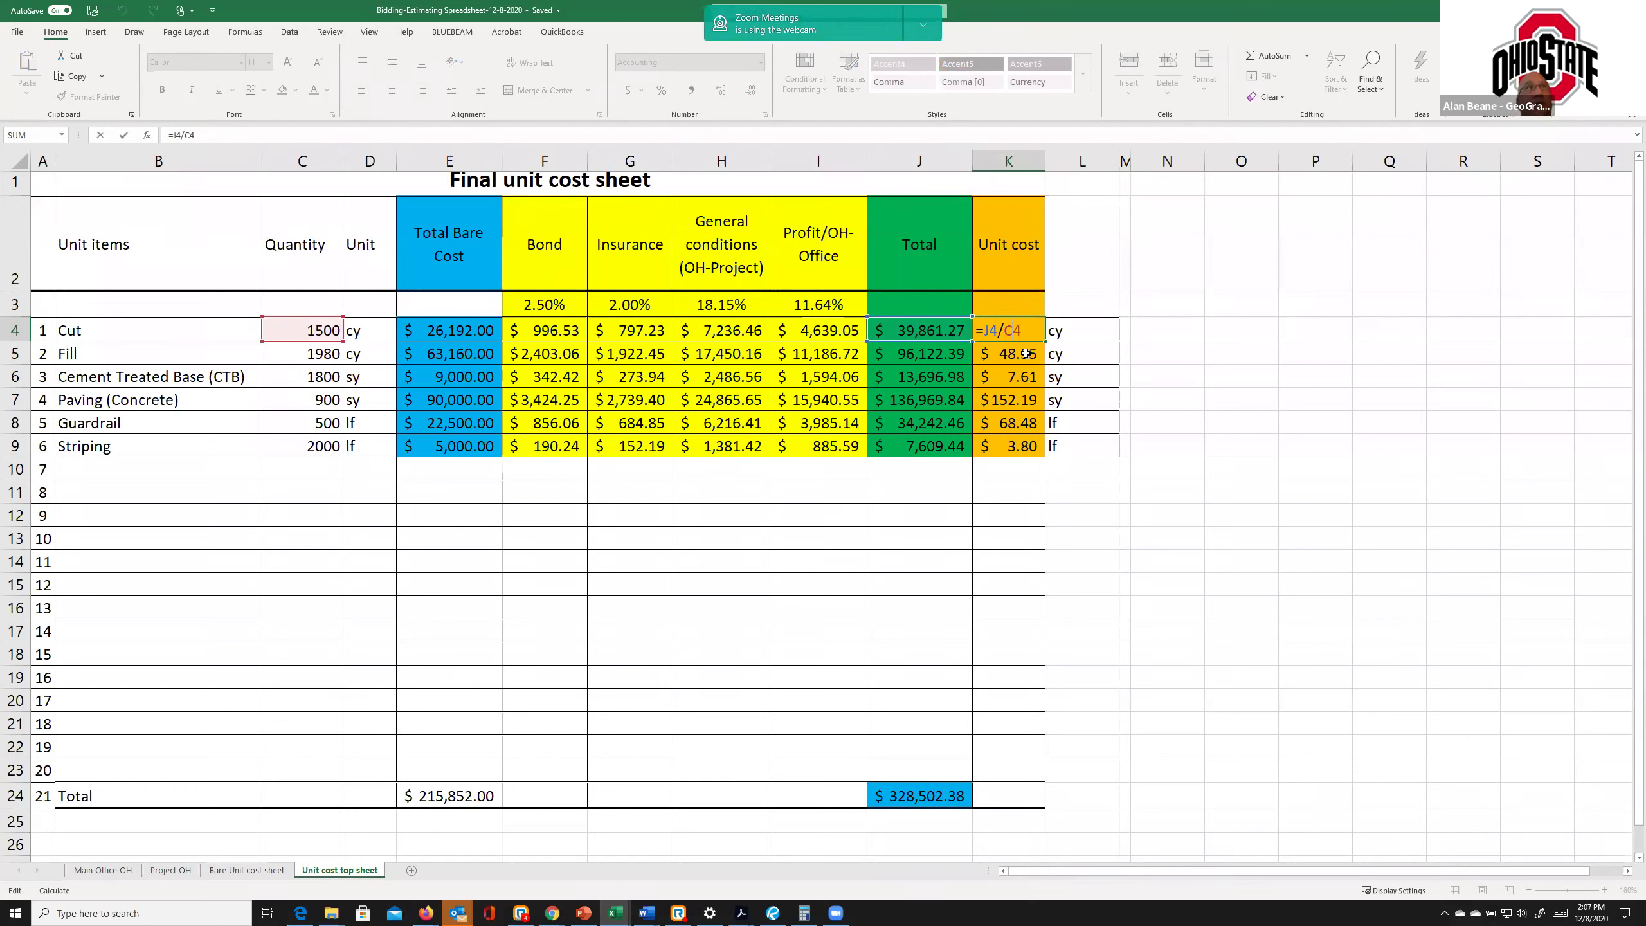
key(Return)
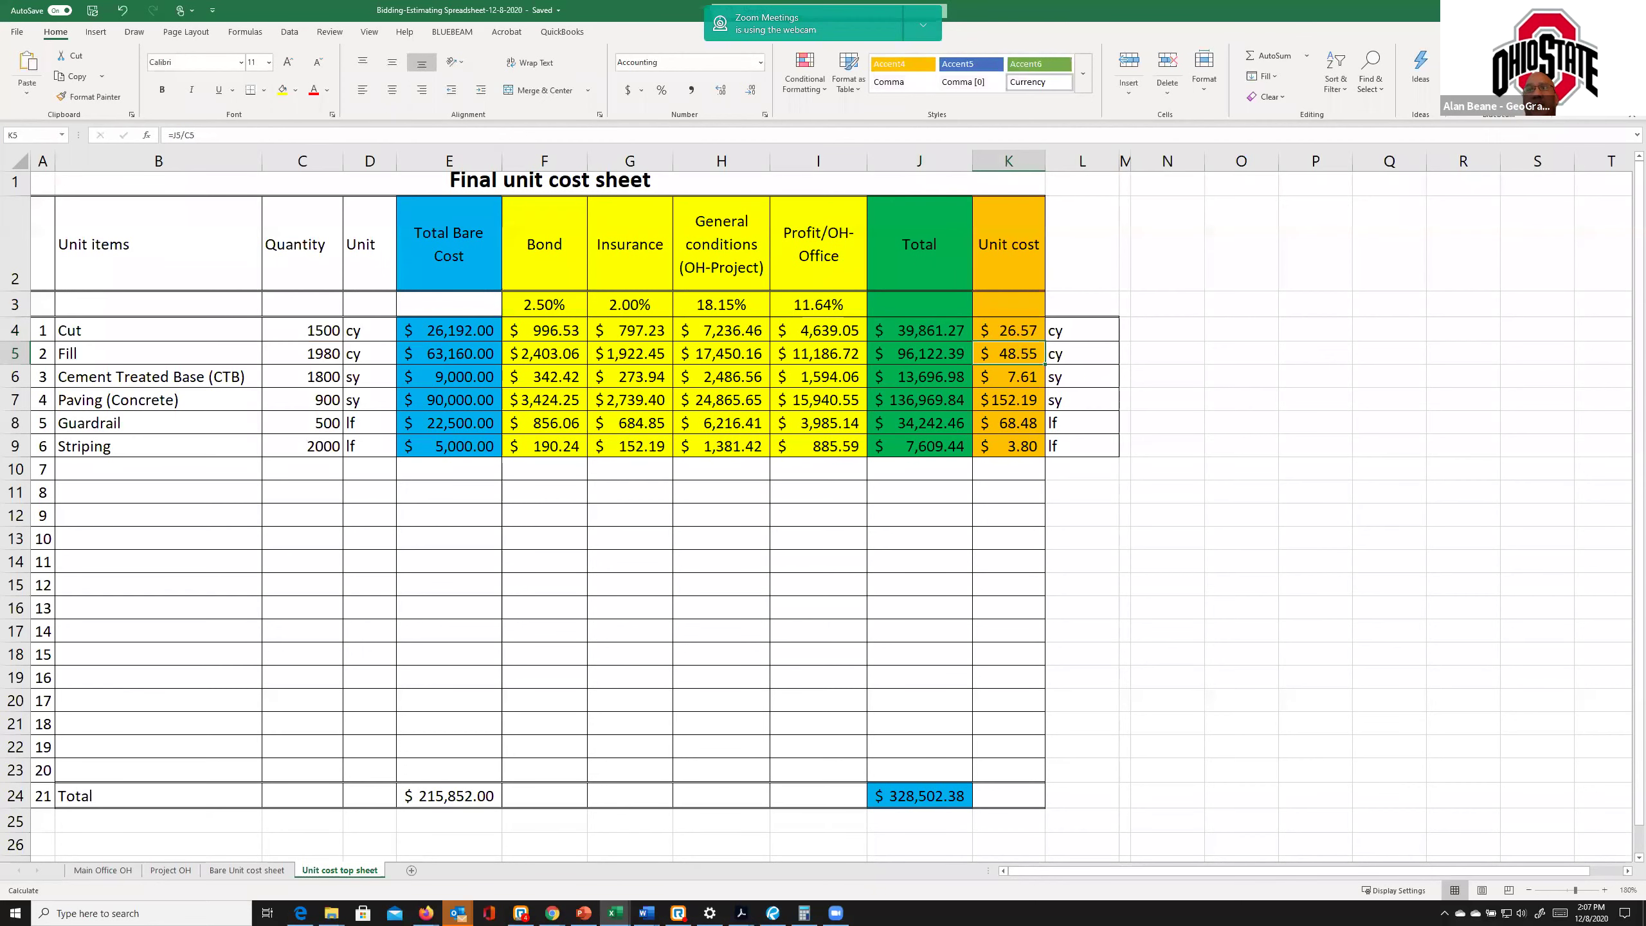
- Switch to the PowerPoint presentation and advance to the closing Questions? slide
key(alt+Tab)
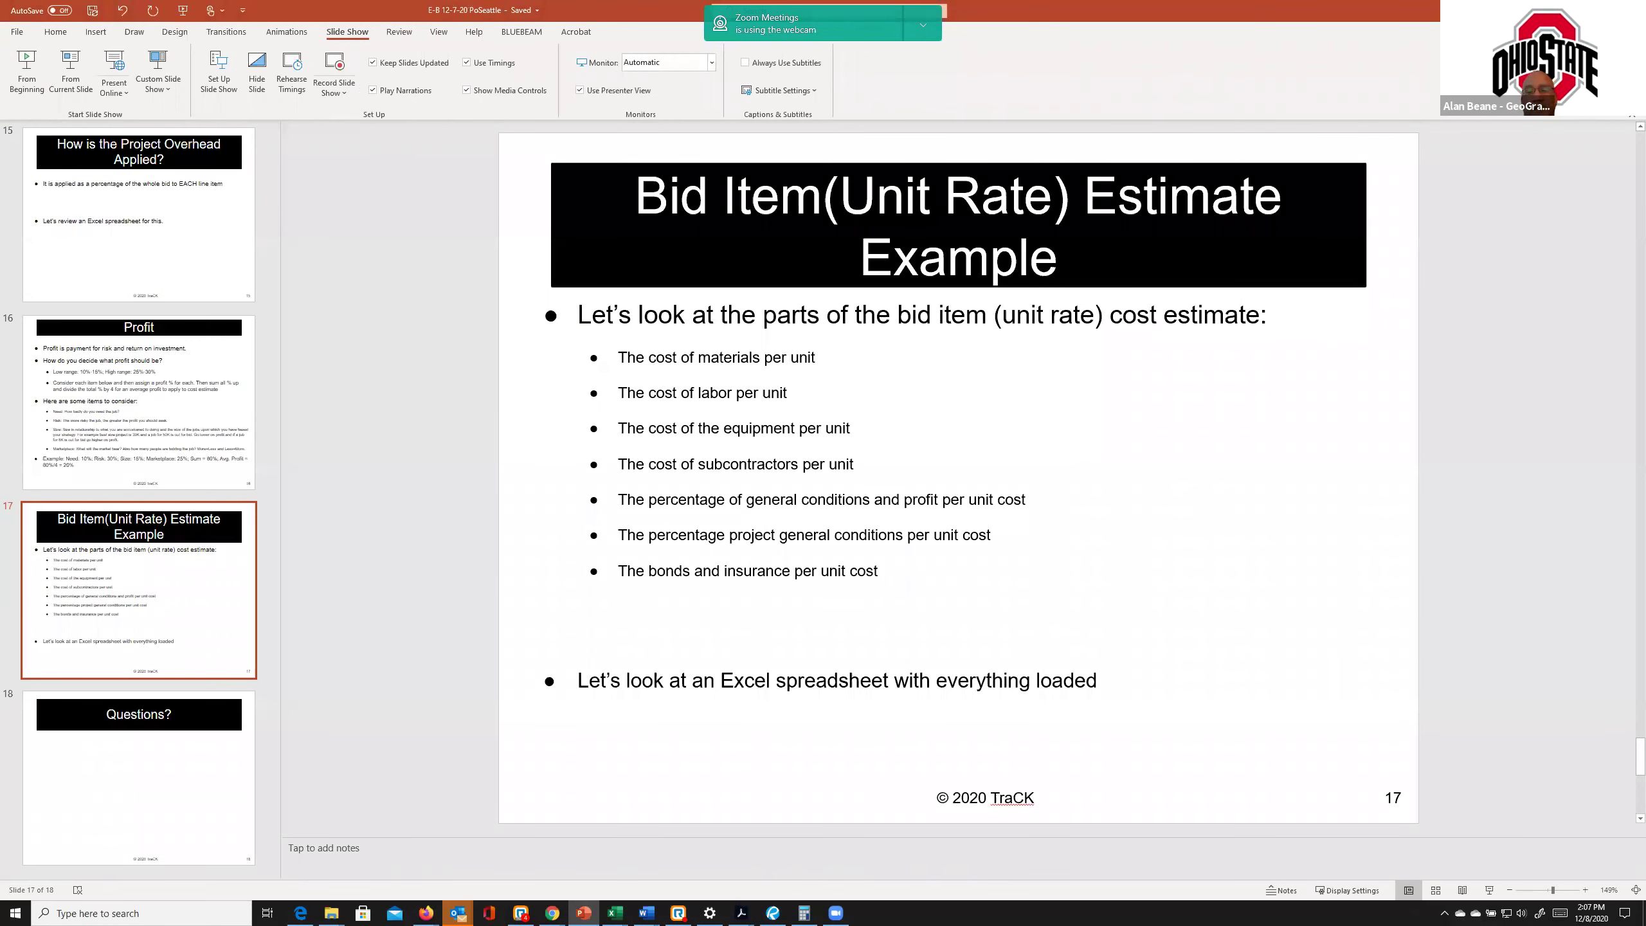
key(Down)
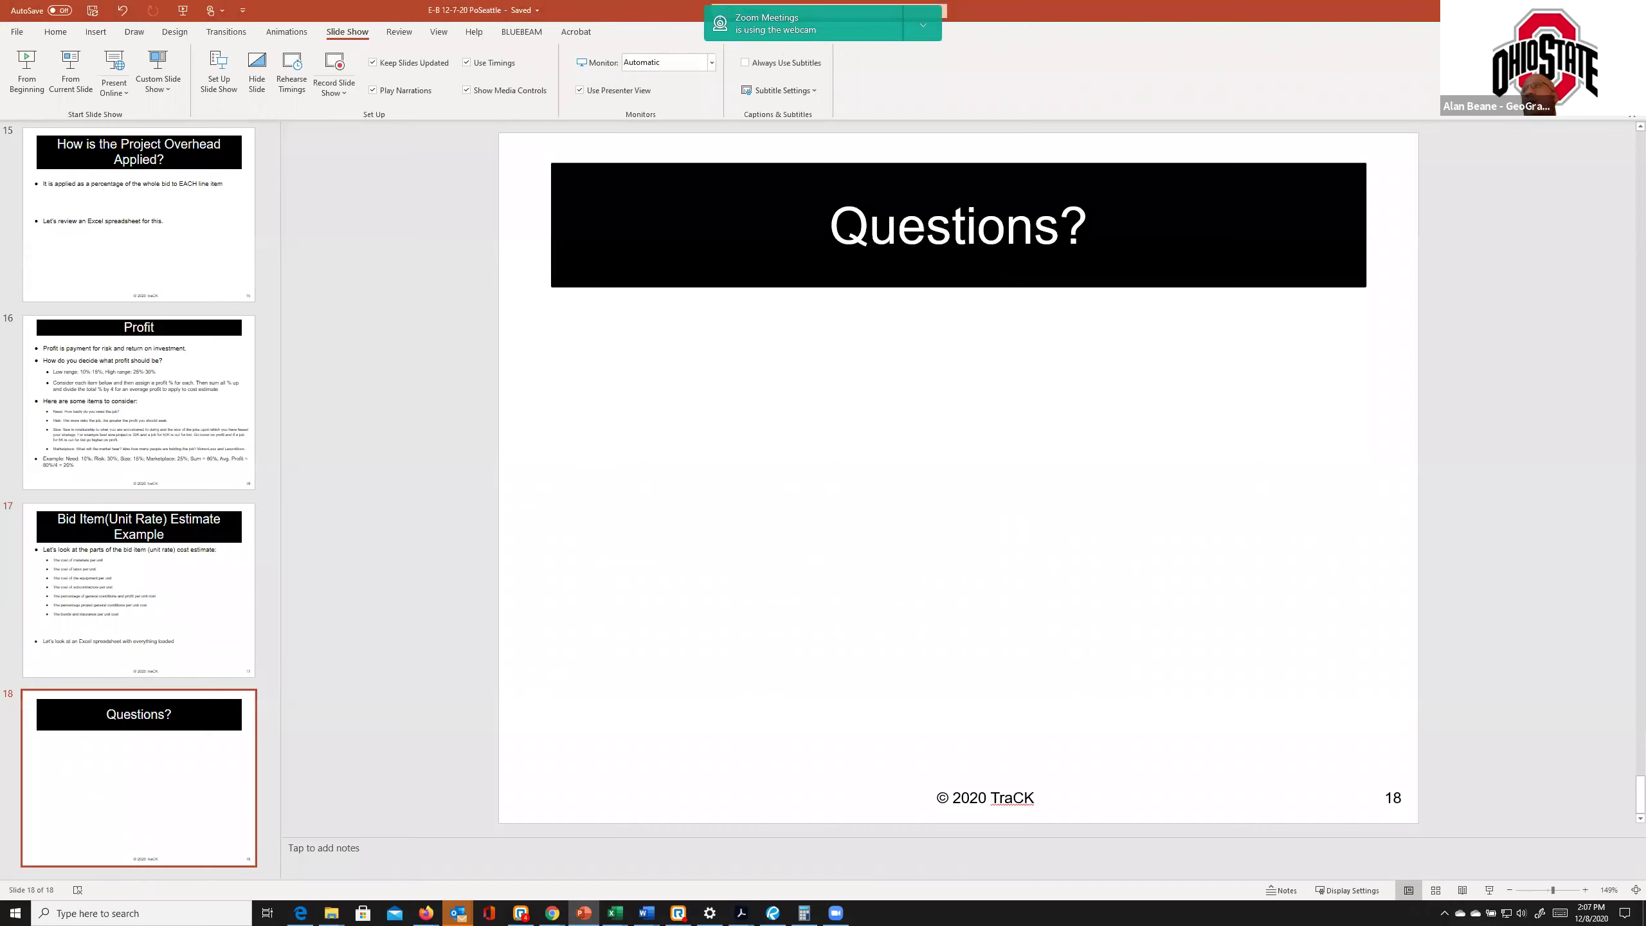